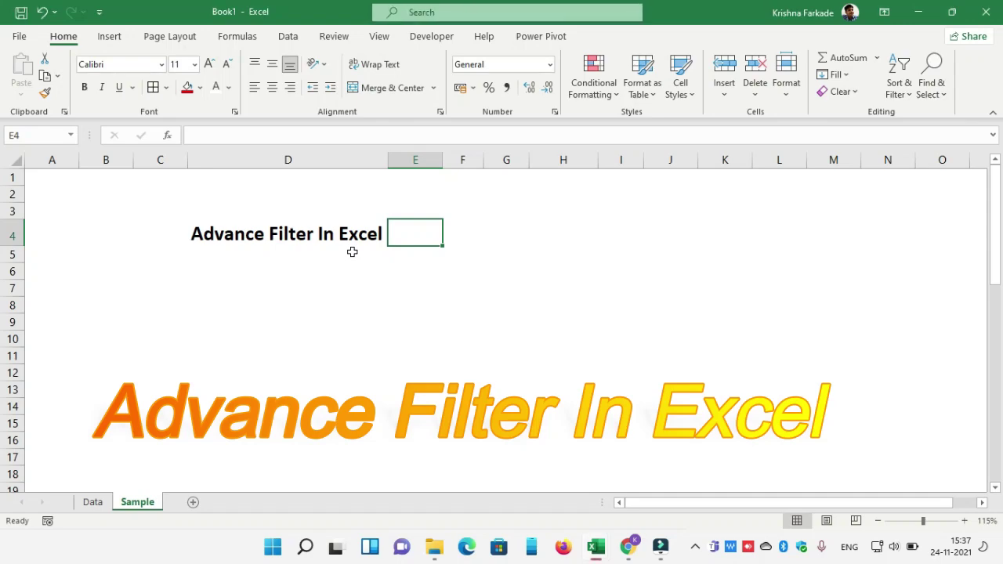
Scroll up to the top of the sheet to bring the order table into view
scroll(352, 252, "up", 1)
scroll(351, 252, "up", 1)
scroll(351, 252, "up", 1)
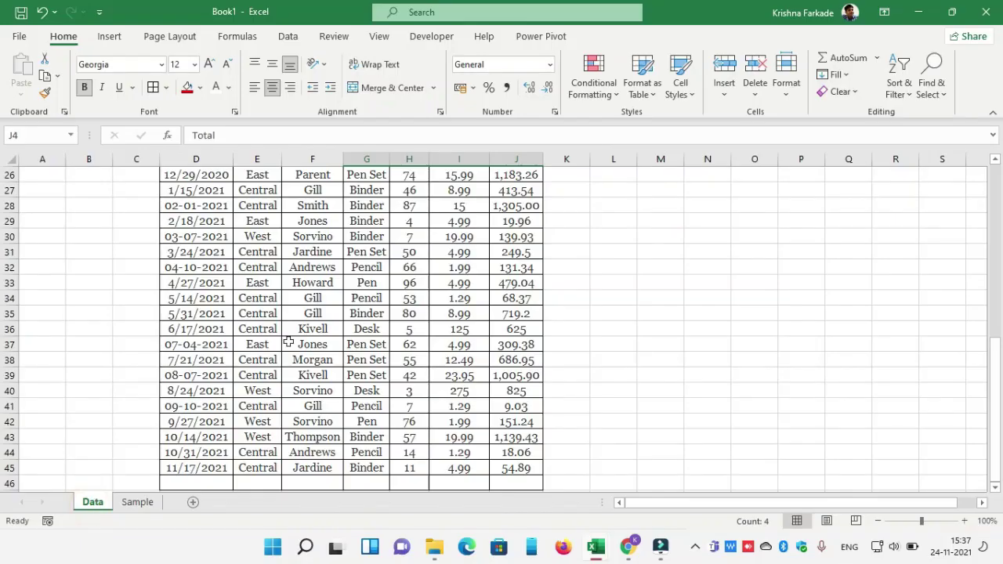
Select the Item, Units, UnitCost and Total headers in G4:J4 on the Data sheet and copy them
key("Left")
key("Left")
key("Left")
scroll(294, 340, "up", 6)
scroll(294, 340, "up", 2)
key("Up")
key("Up")
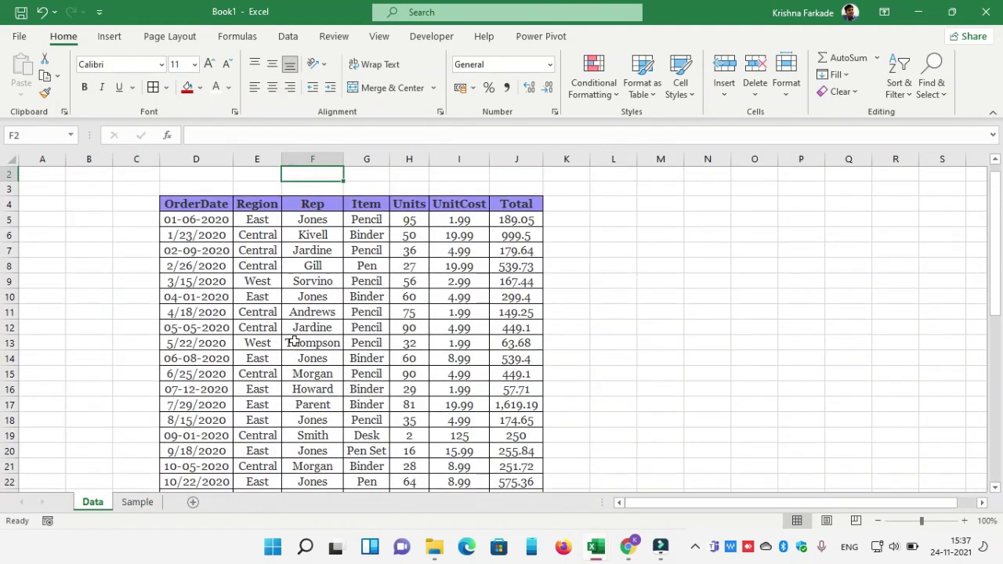
key("Down")
key("Down")
key("Right")
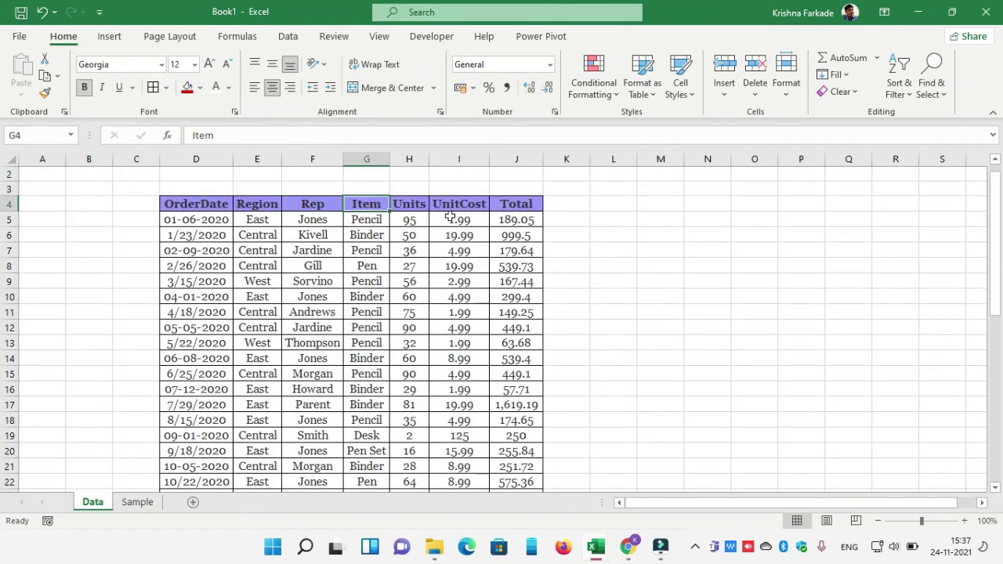
left_click(410, 206, "ctrl")
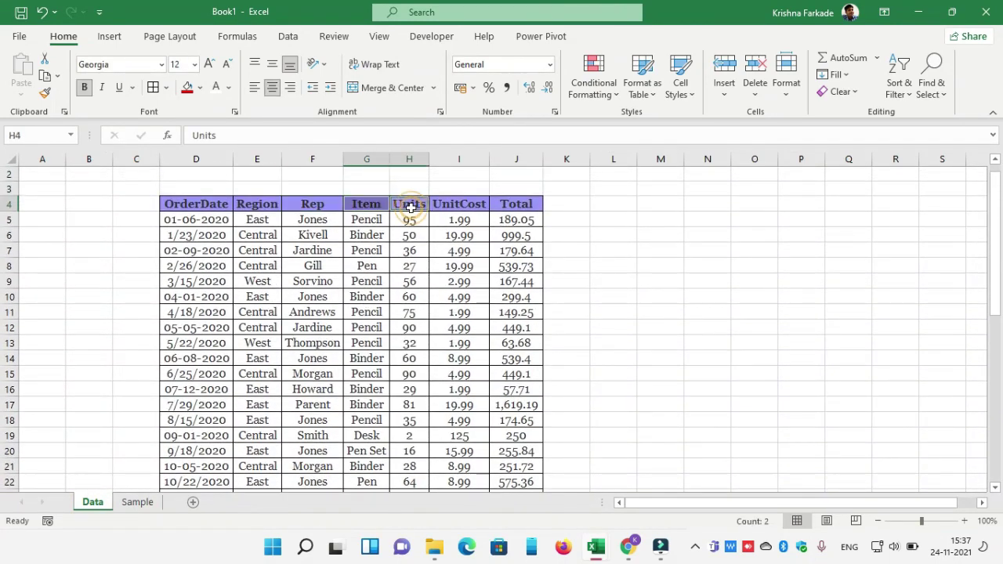
left_click(468, 207, "ctrl")
left_click(520, 205, "ctrl")
key("ctrl+c")
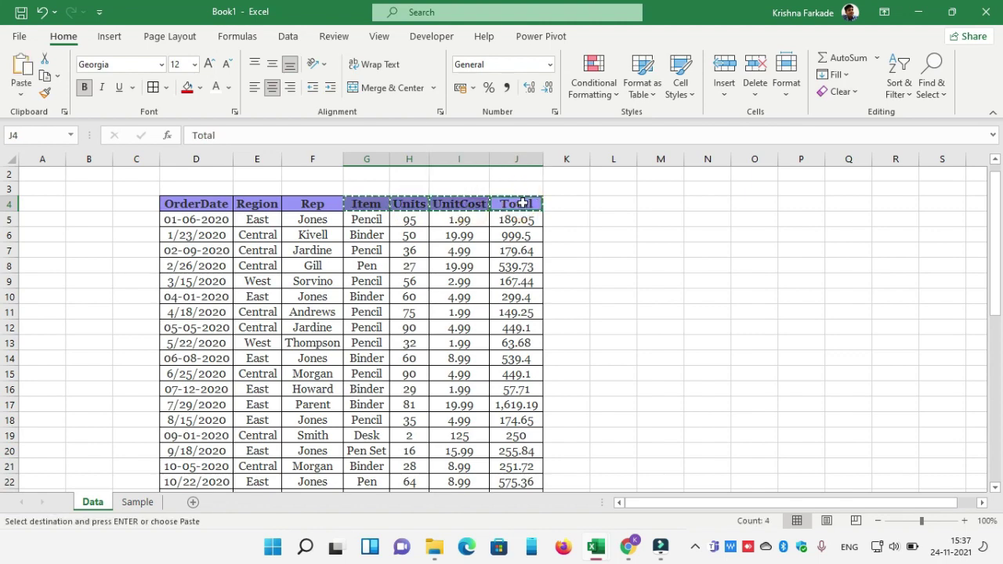
Paste the headers into E6:H6 on the Sample sheet with red fill and white text
left_click(137, 502)
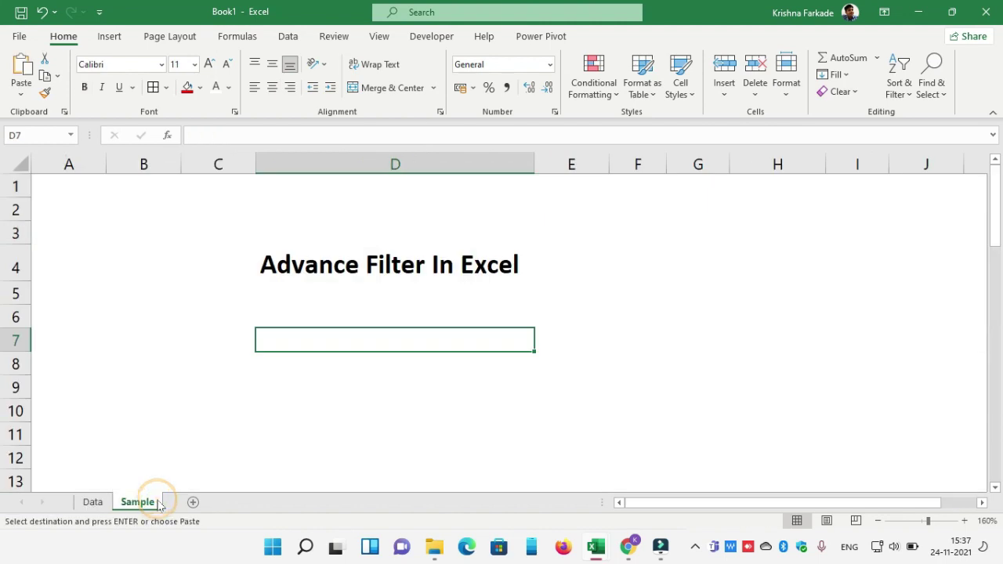
left_click(543, 317)
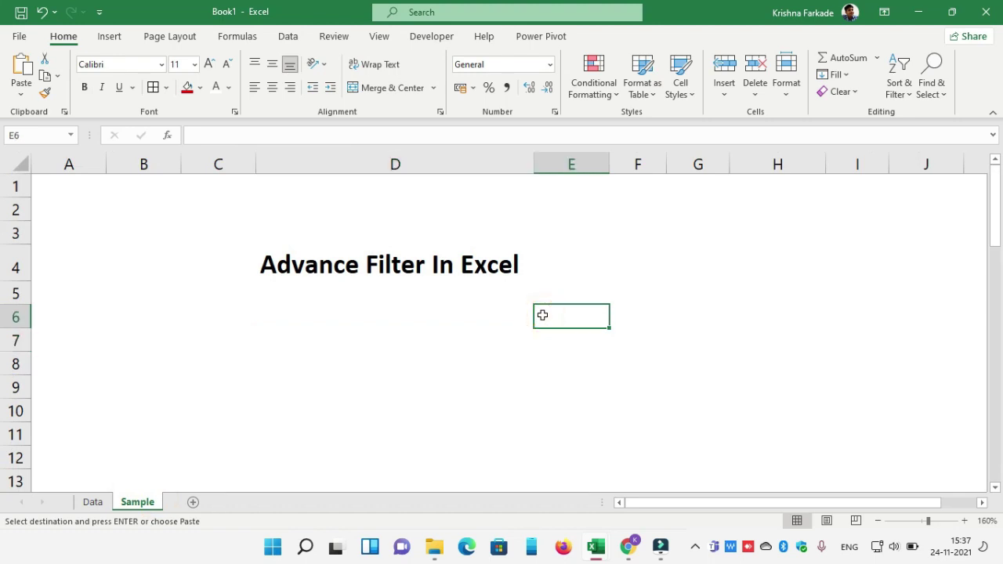
key("ctrl+v")
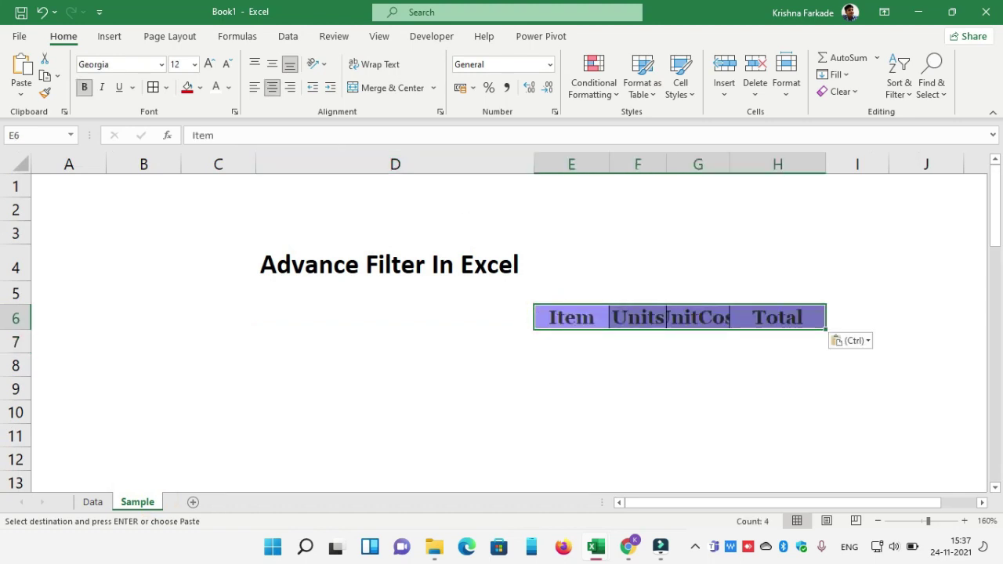
left_click(186, 88)
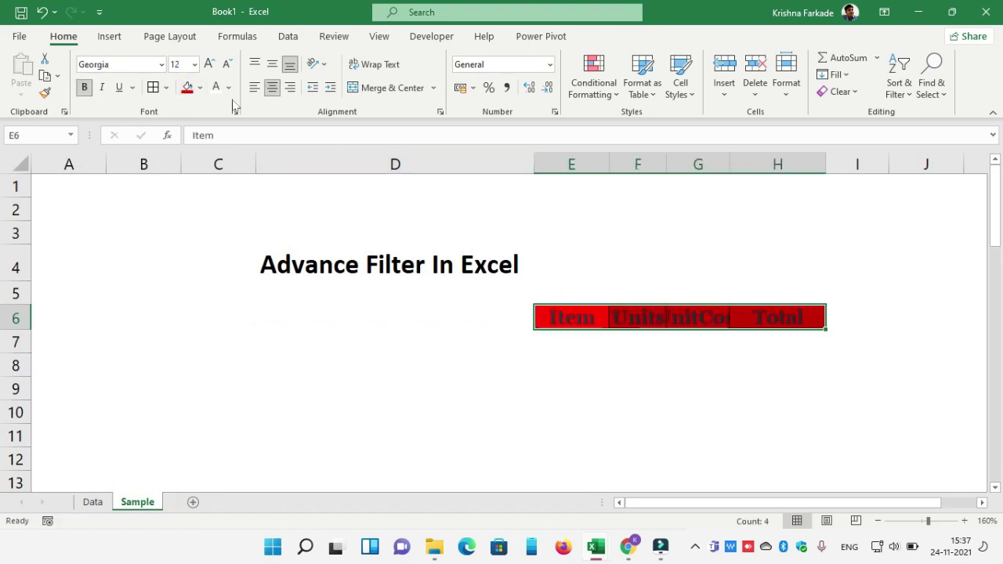
left_click(218, 92)
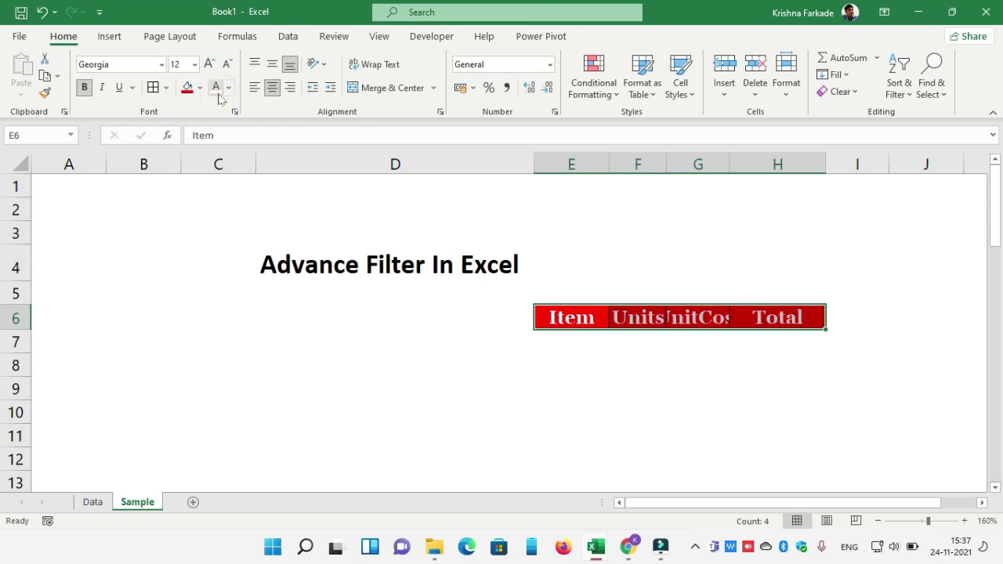
AutoFit columns E to H, then copy the Item header cell E6
key("alt")
key("h")
key("o")
key("i")
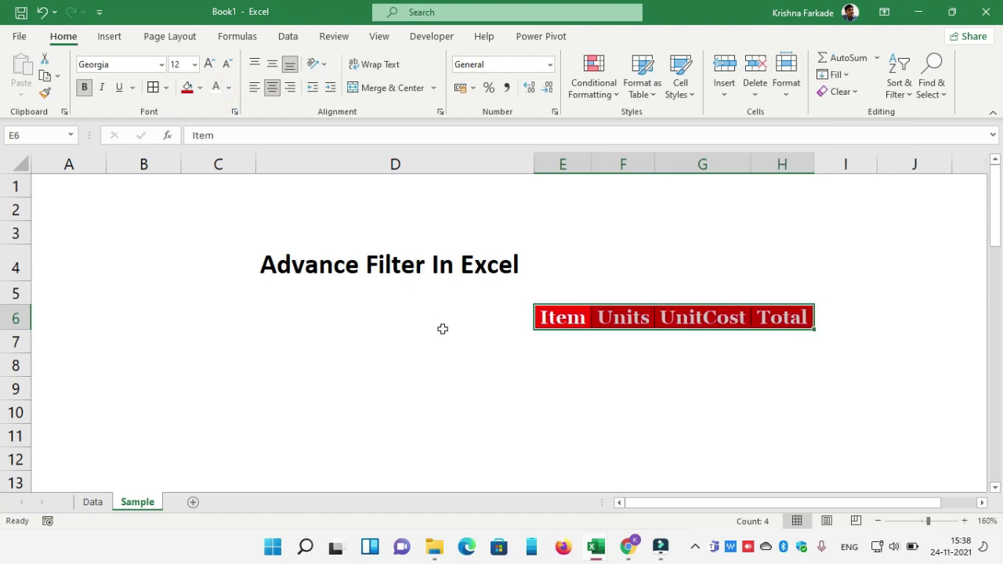
left_click(560, 318)
key("ctrl+c")
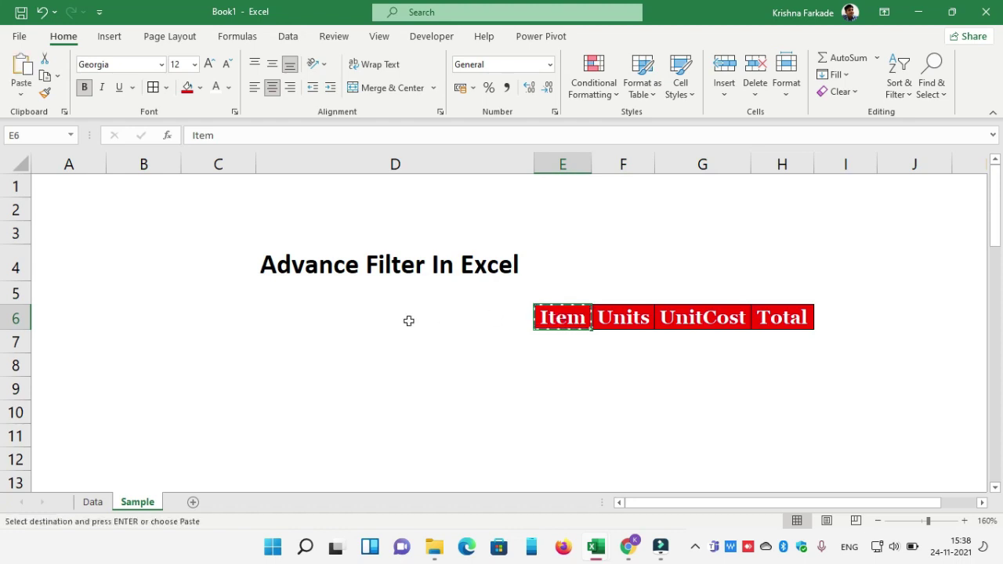
Paste the Item header into C5 and put All Borders around C5:C6
left_click(330, 315)
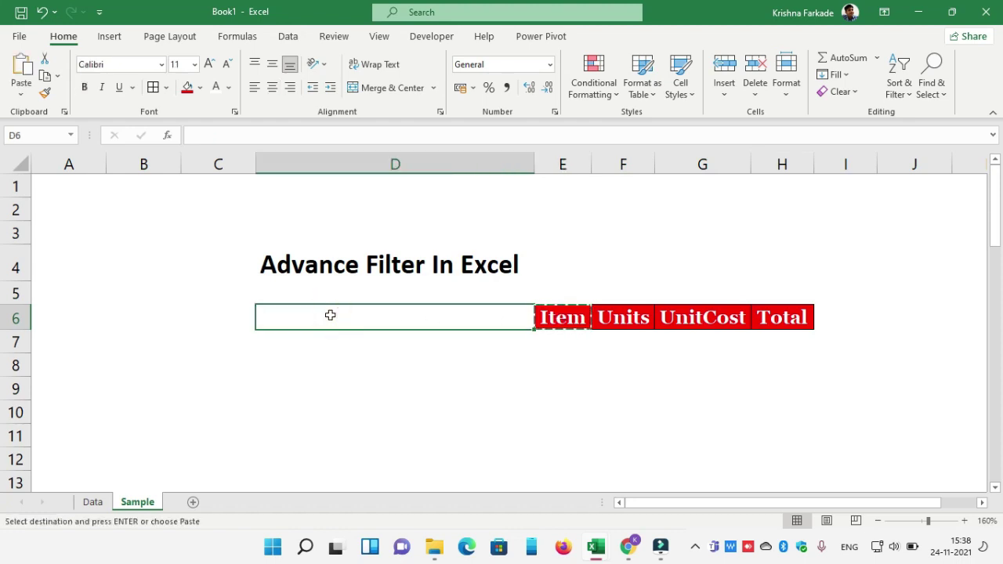
left_click(184, 297)
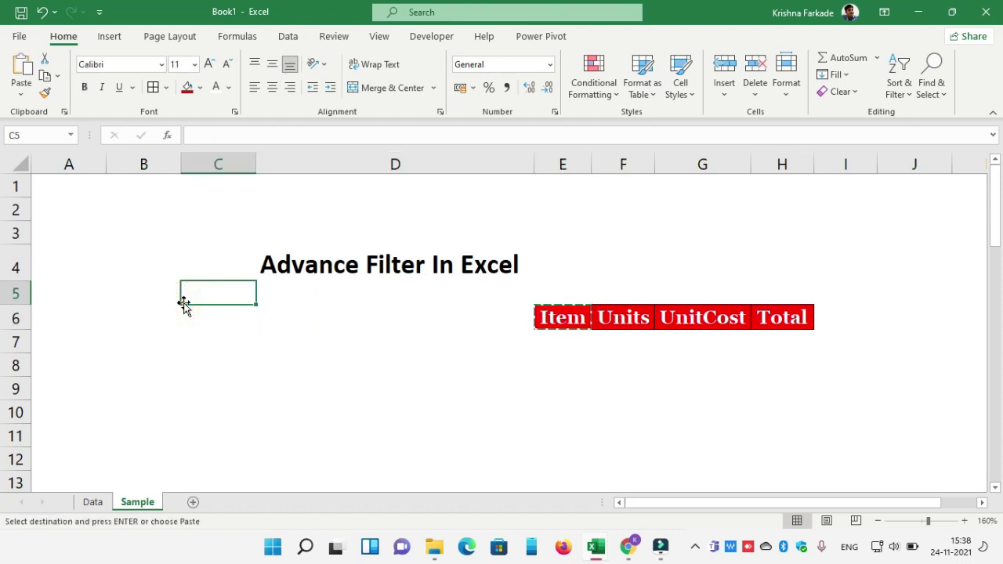
key("ctrl+v")
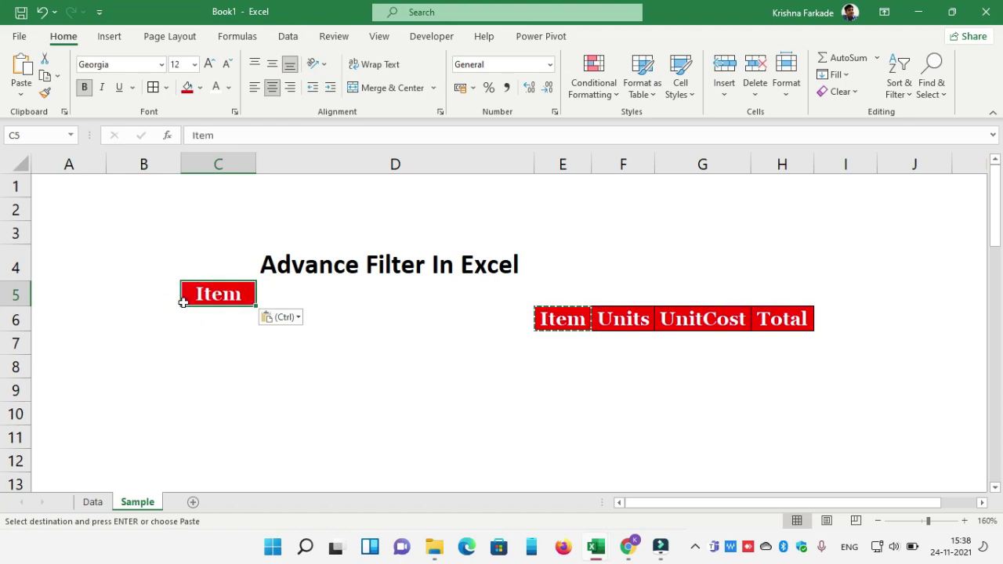
key("shift+Down")
key("alt")
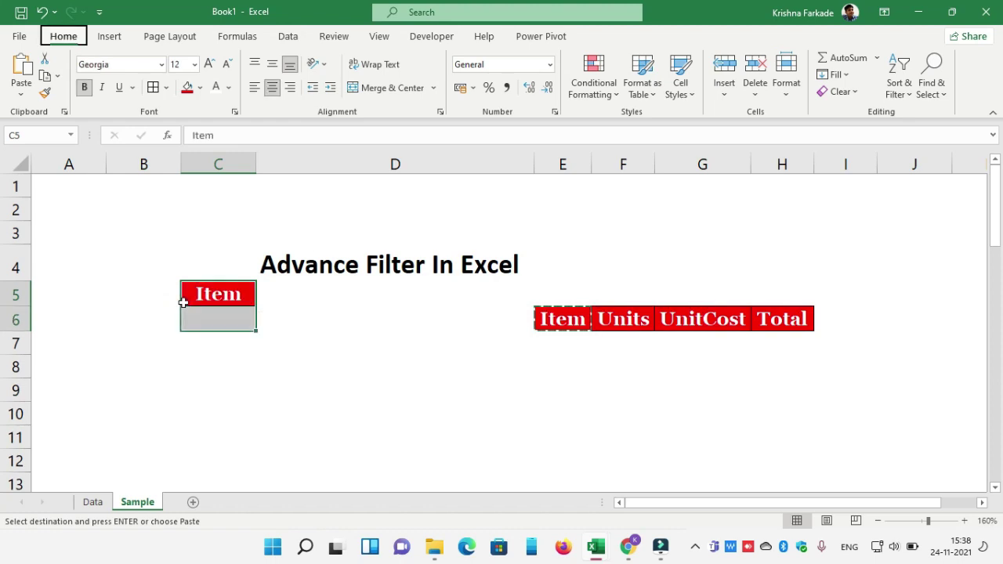
key("Escape")
left_click(270, 365)
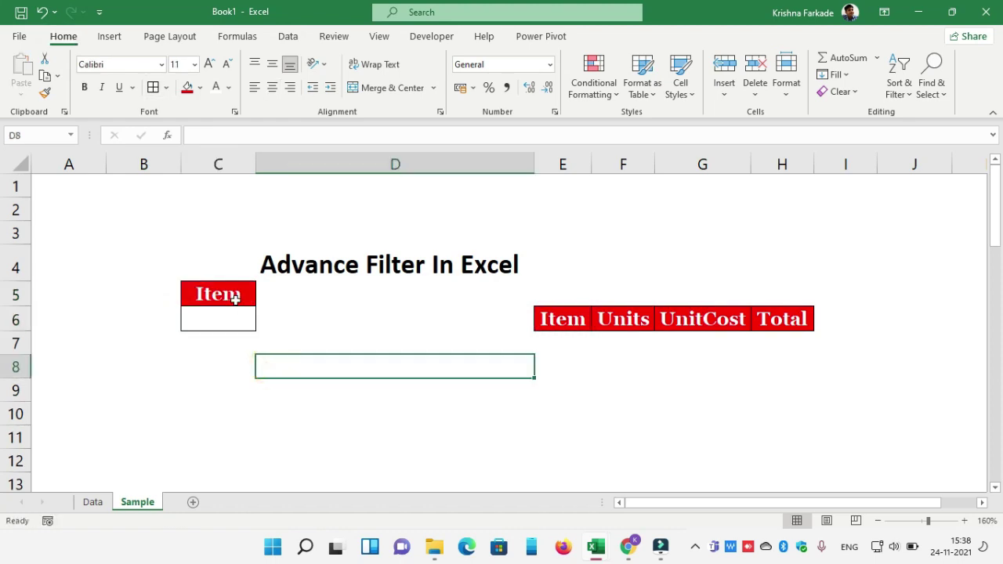
left_click(235, 299)
left_click(242, 320)
left_click(589, 348)
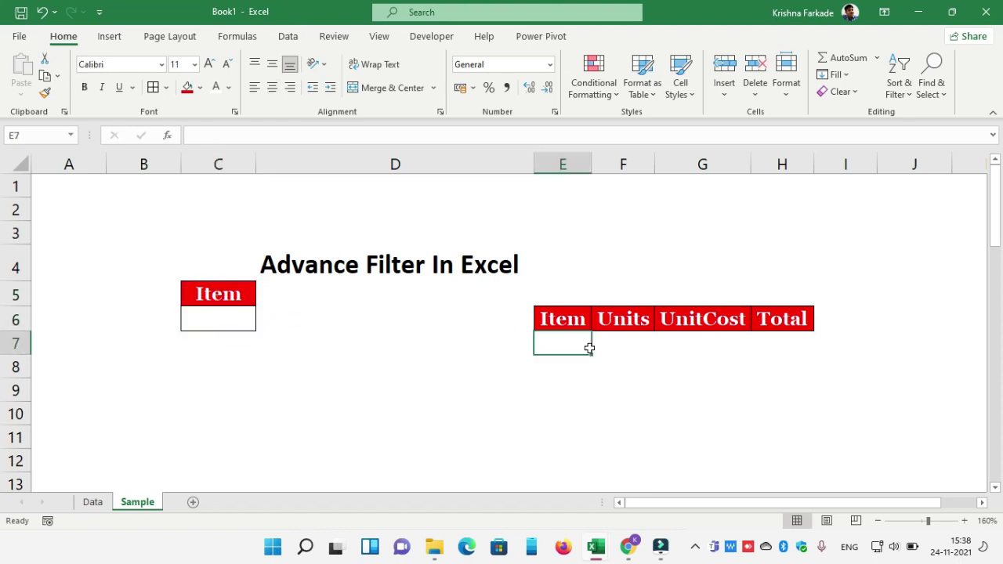
Select and copy the E6:H6 header row, then cancel the copy and deselect
left_click(563, 320)
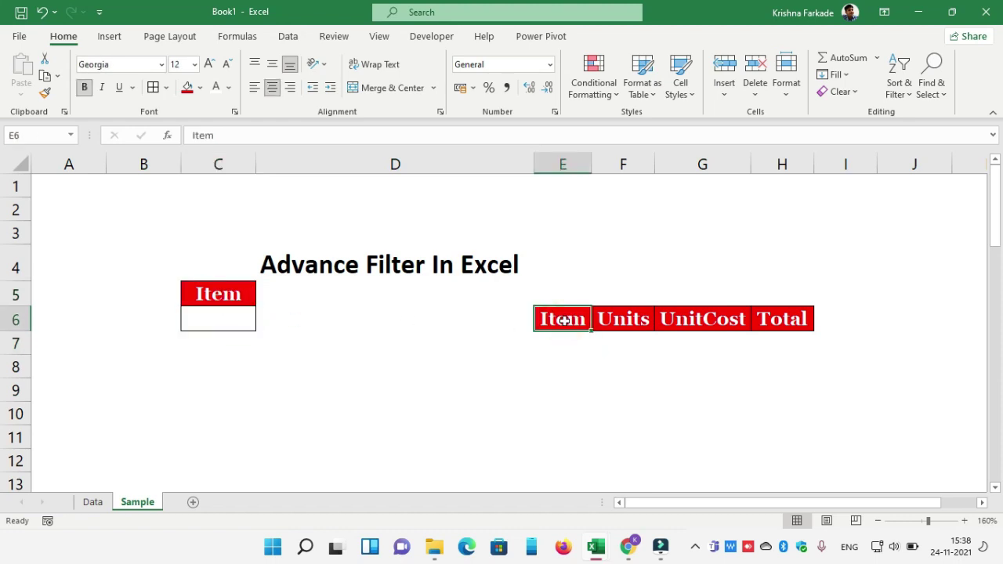
key("shift+Right")
key("shift+Right")
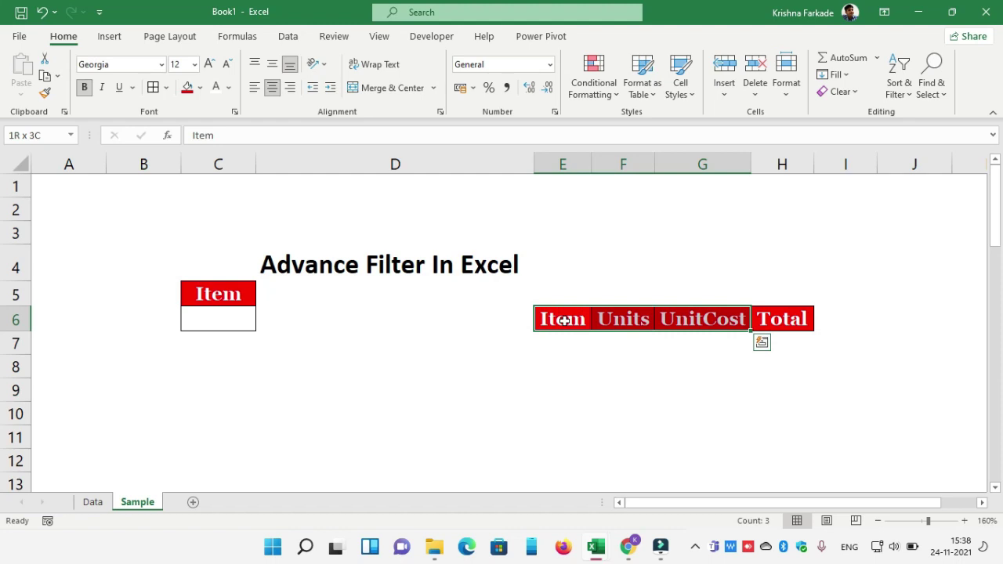
key("shift+Right")
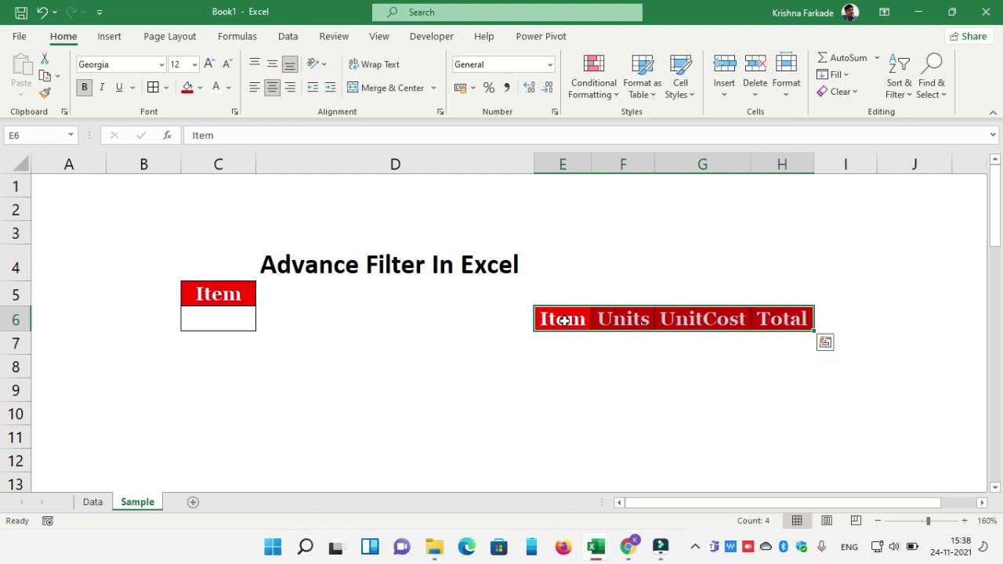
key("ctrl+c")
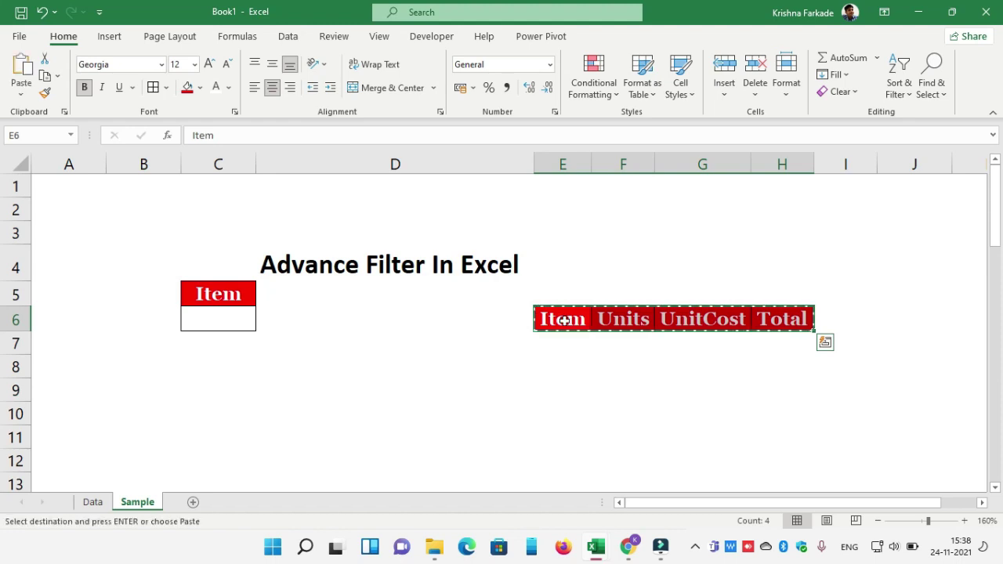
key("Escape")
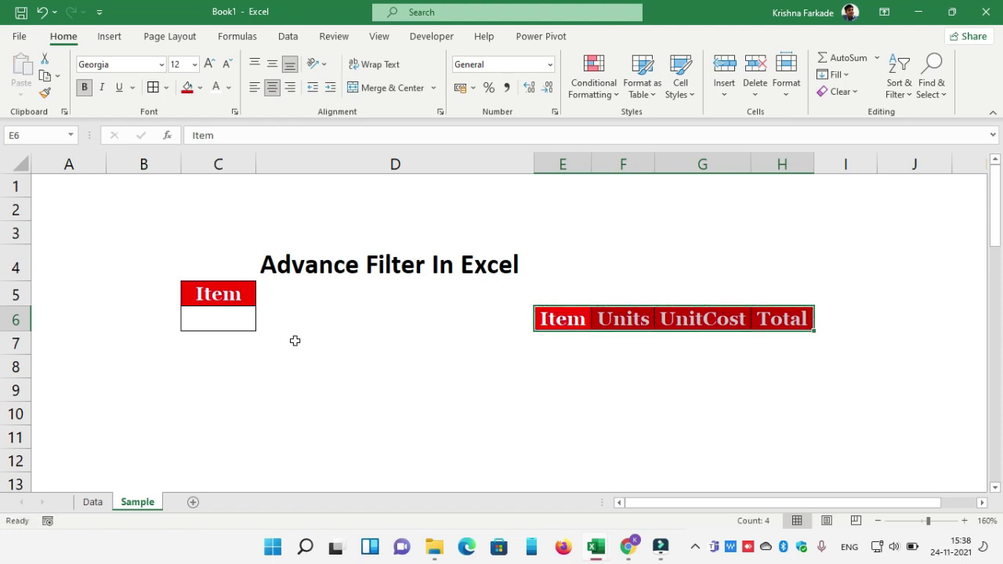
left_click(341, 352)
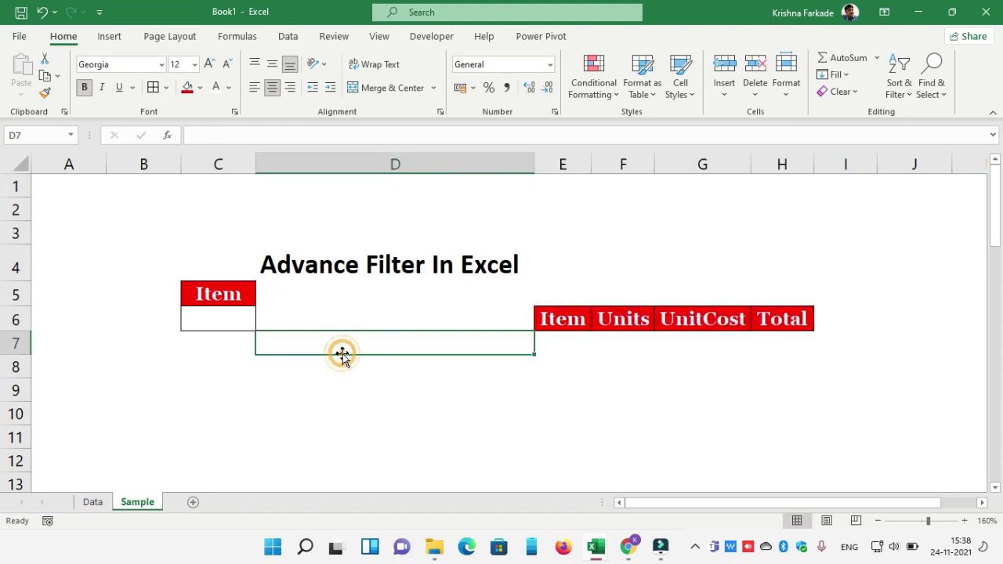
Draw a Rectangle shape under the Advance Filter In Excel title, between the Item box and headers
left_click(432, 37)
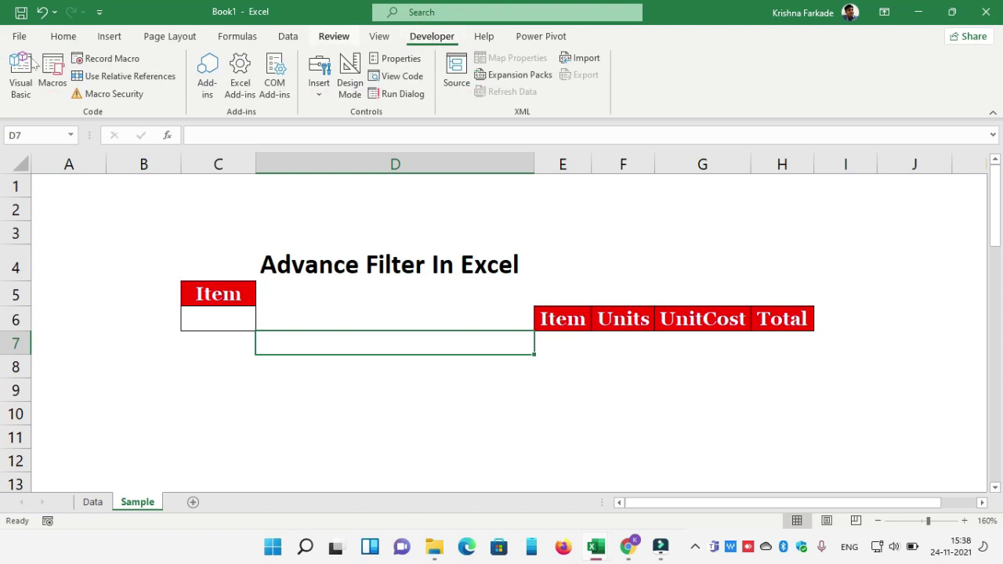
left_click(63, 36)
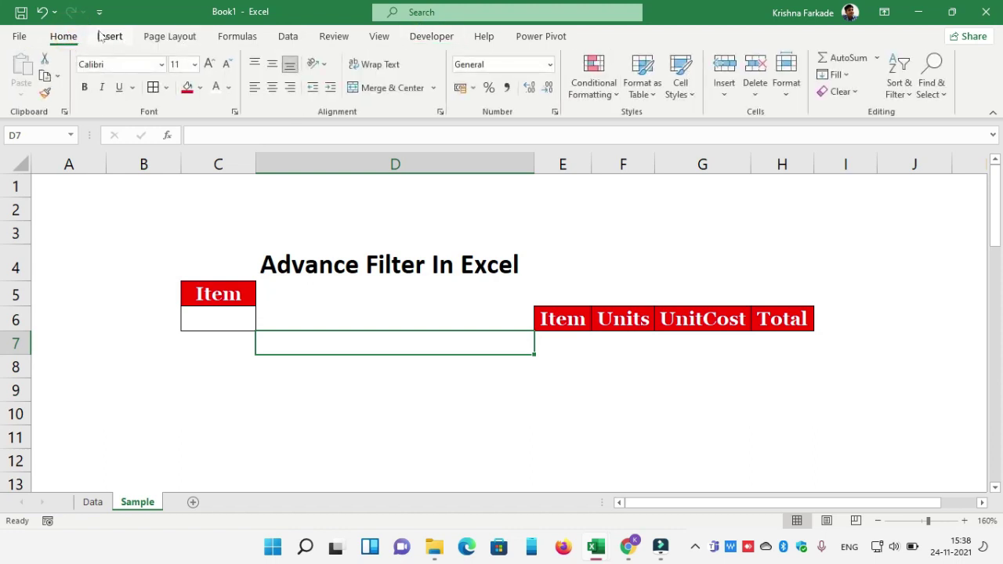
left_click(110, 36)
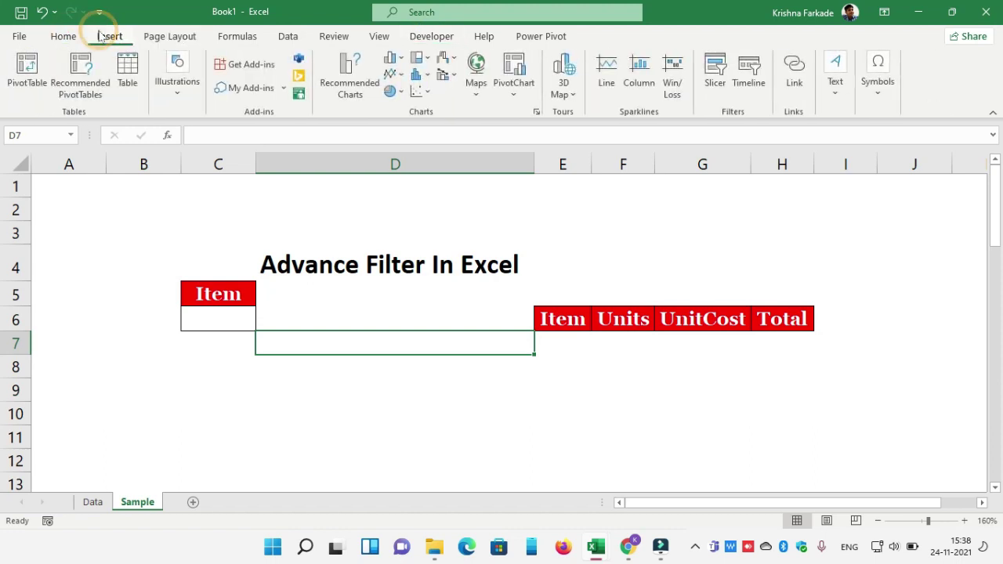
left_click(174, 96)
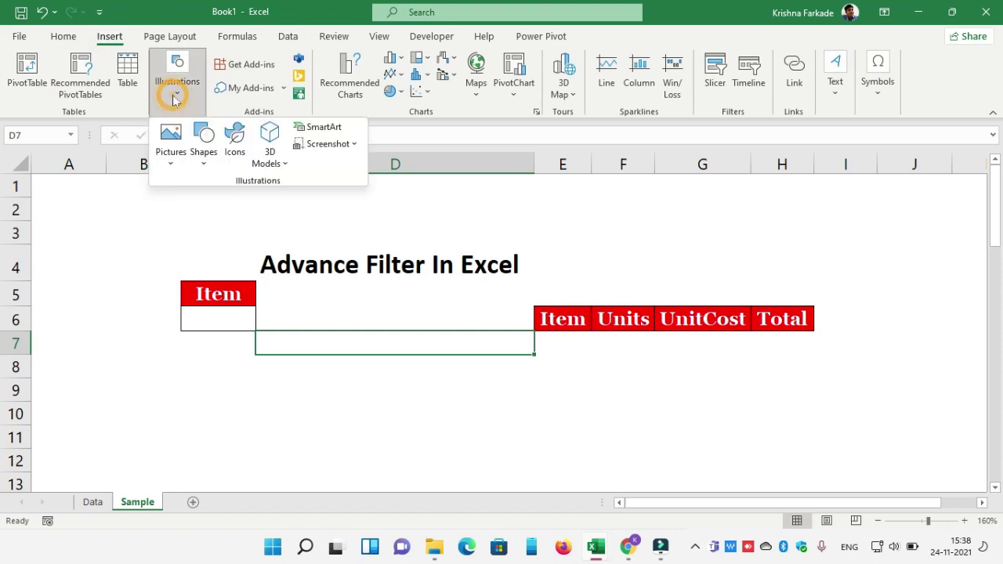
left_click(204, 165)
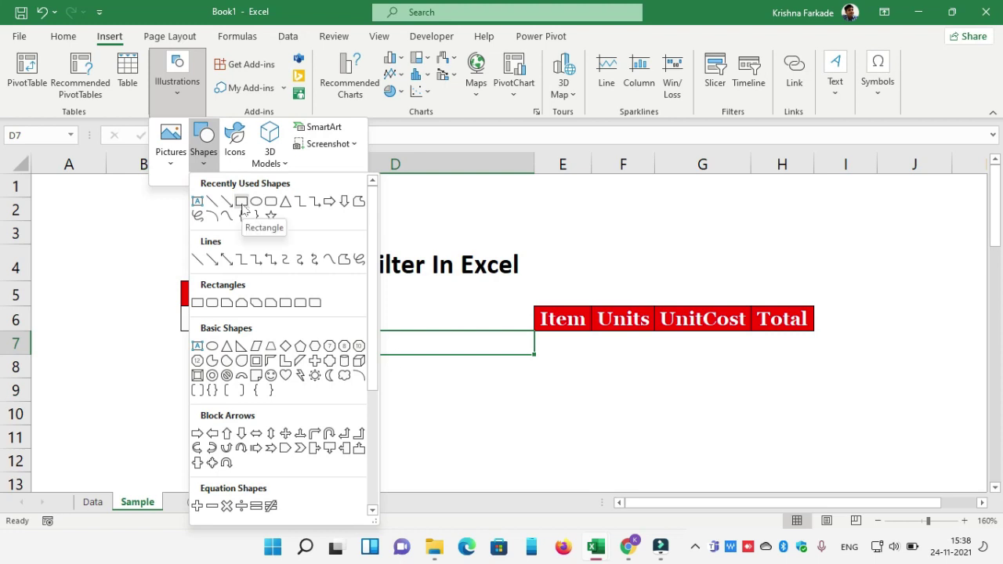
left_click(241, 203)
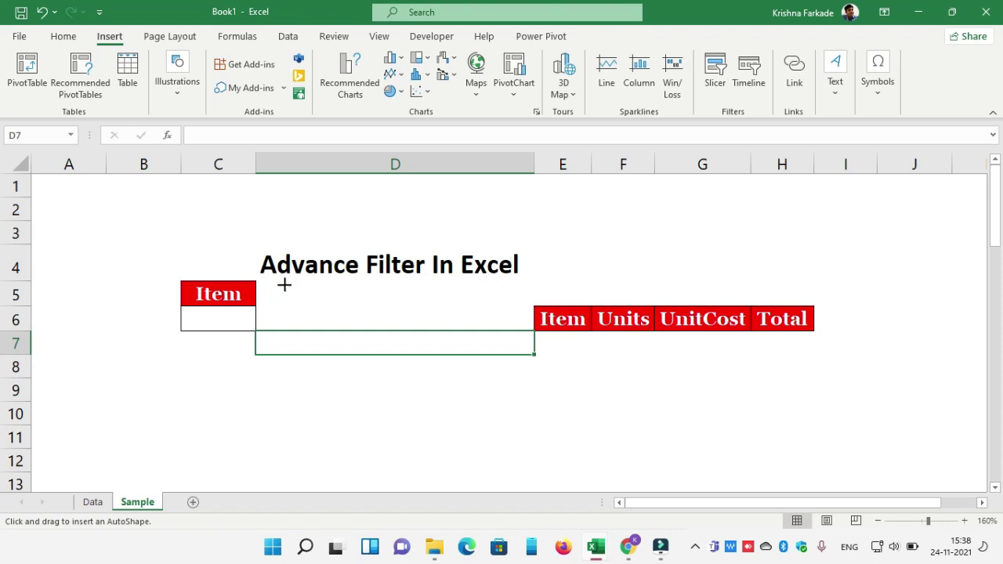
left_click_drag(283, 285, 448, 323)
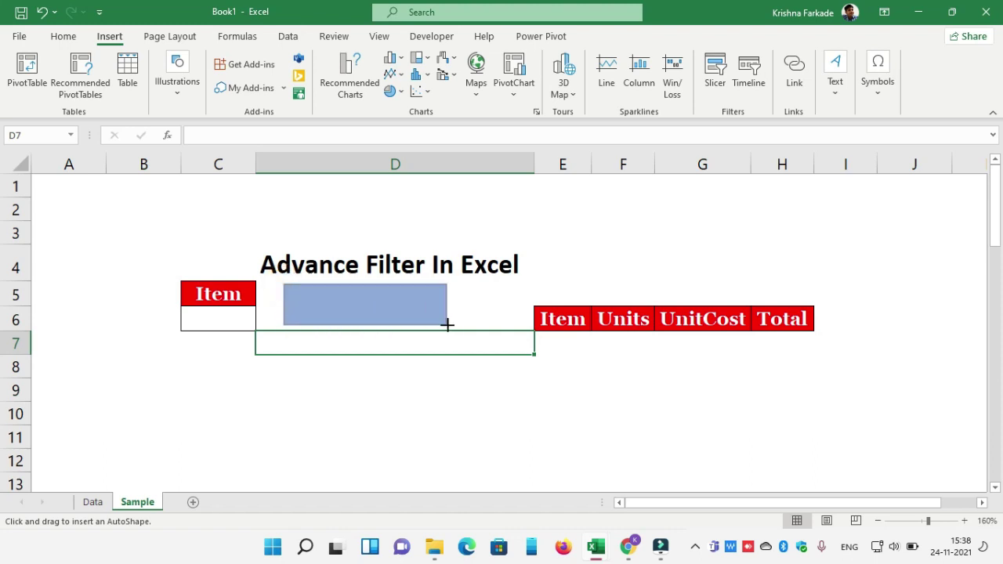
left_click_drag(448, 323, 468, 324)
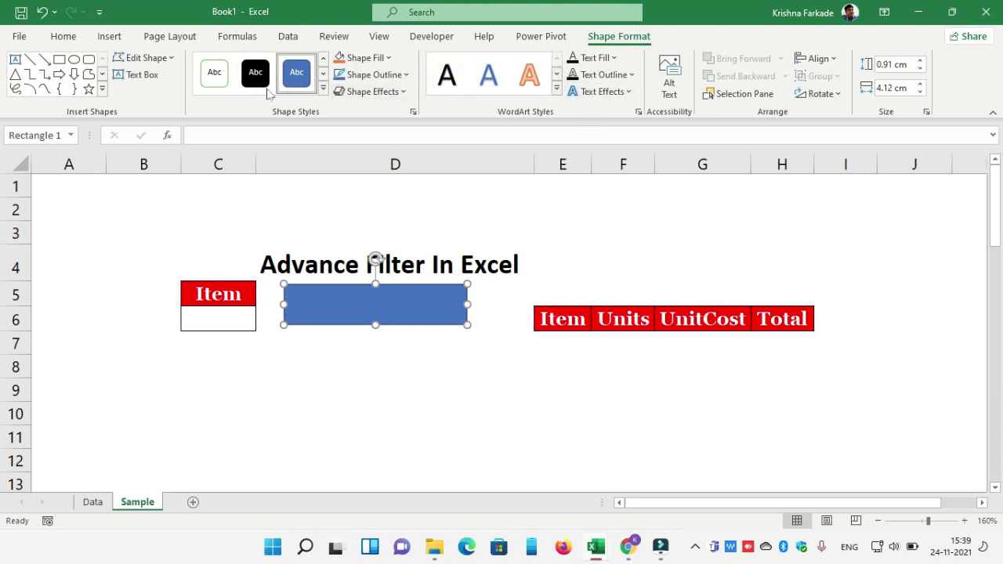
Give the rectangle the white, green-outlined shape style and label it 'Search'
left_click(214, 74)
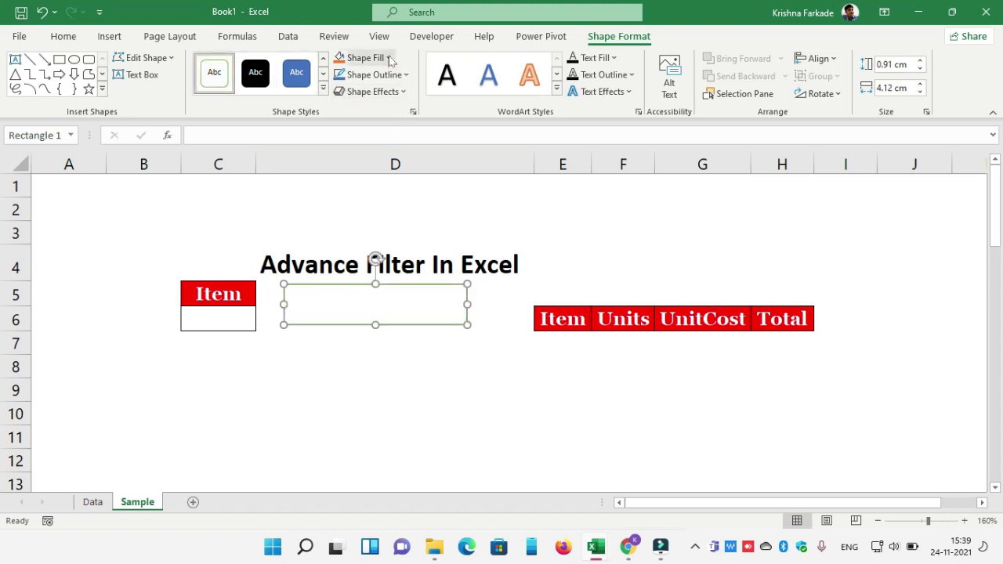
left_click(365, 58)
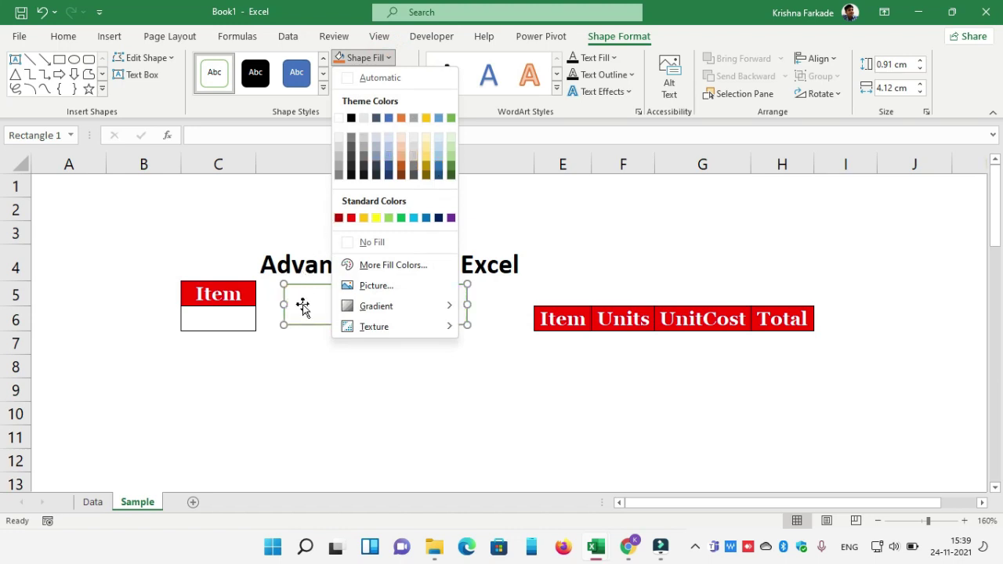
left_click(302, 306)
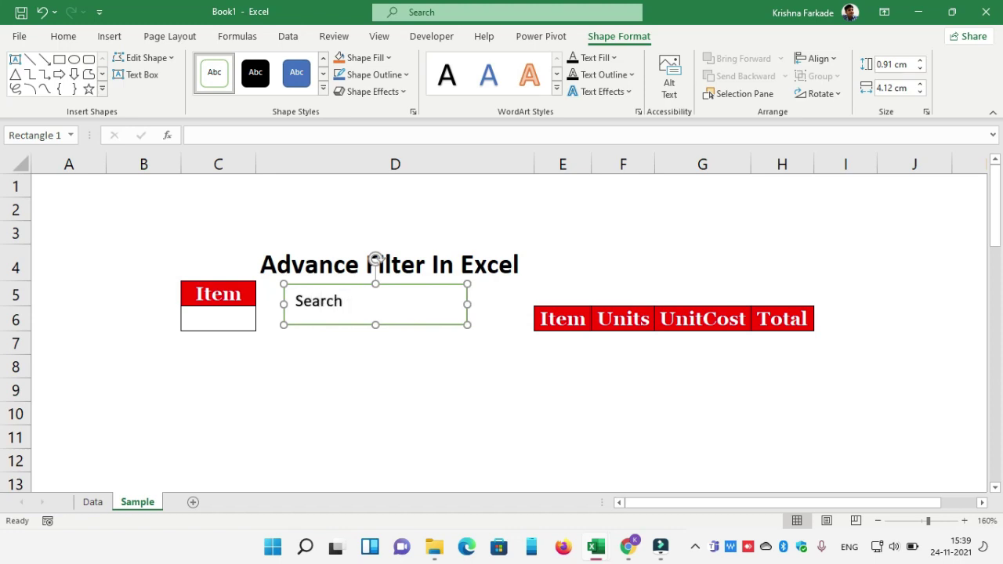
left_click(340, 374)
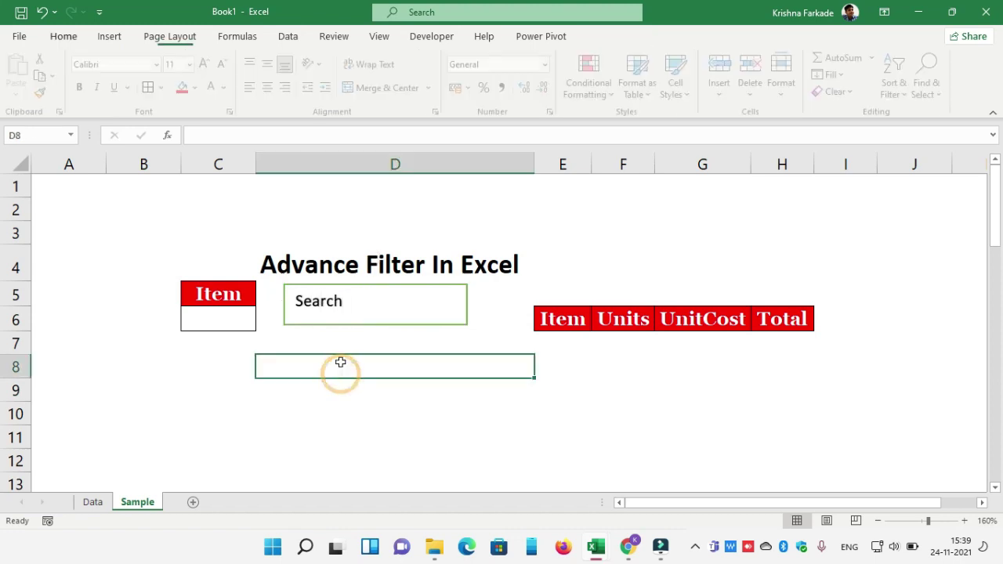
Make the Search text 18 pt bold and narrow the box to fit it
left_click(340, 300)
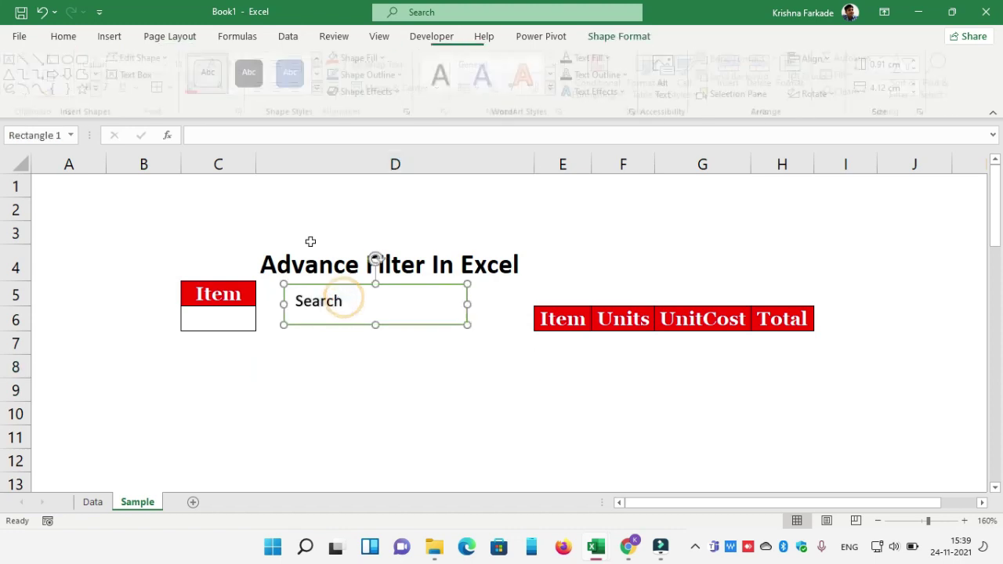
left_click(58, 36)
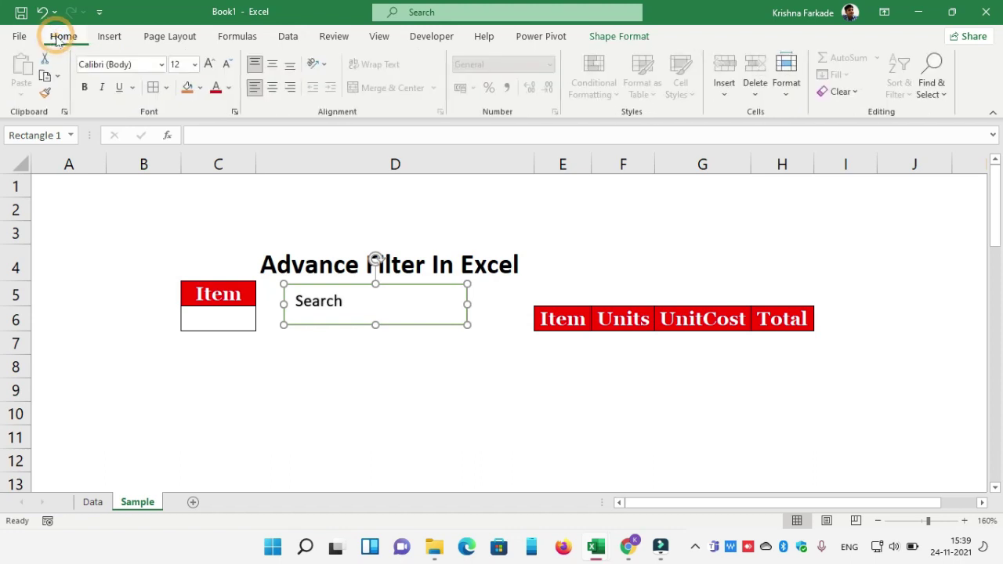
left_click(208, 64)
left_click(209, 65)
left_click(208, 64)
key("ctrl+b")
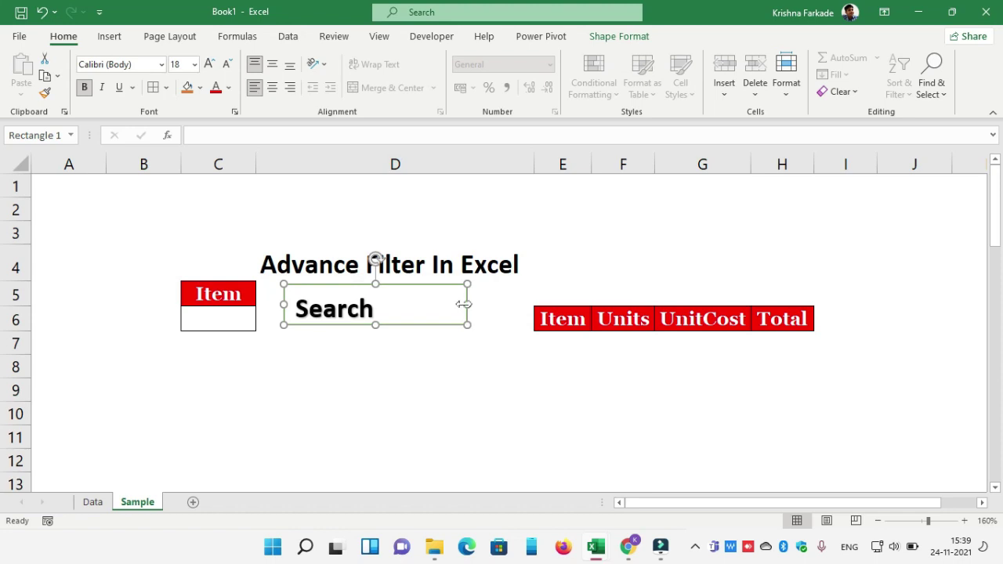
left_click_drag(464, 304, 338, 335)
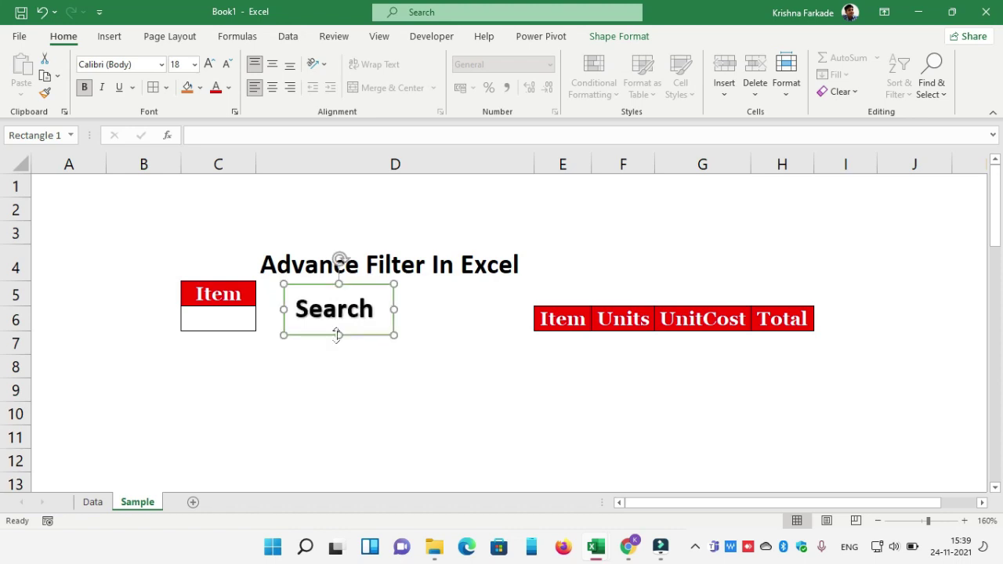
left_click(442, 308)
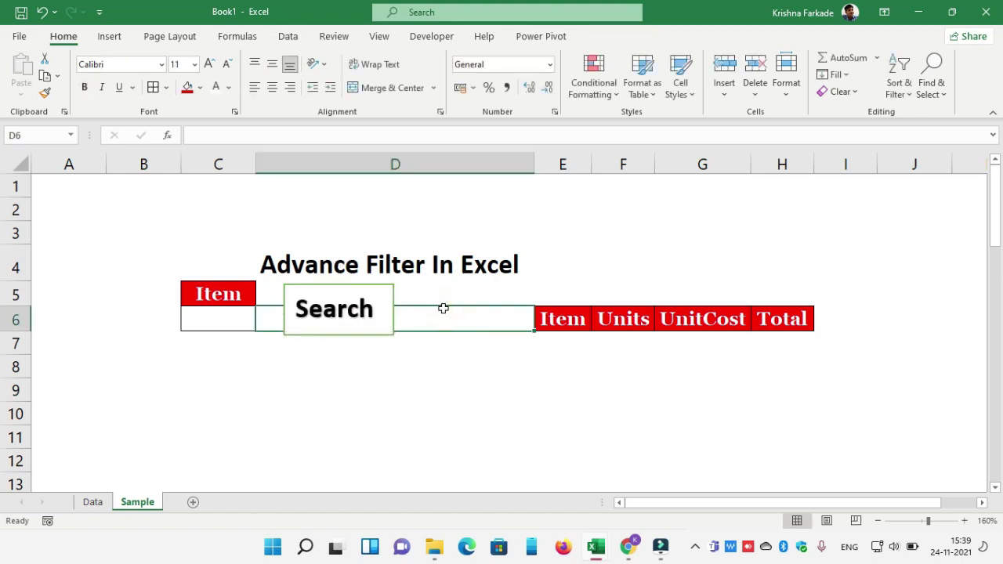
Select D10 and start recording Macro3, stored in This Workbook
left_click(427, 366)
left_click(404, 404)
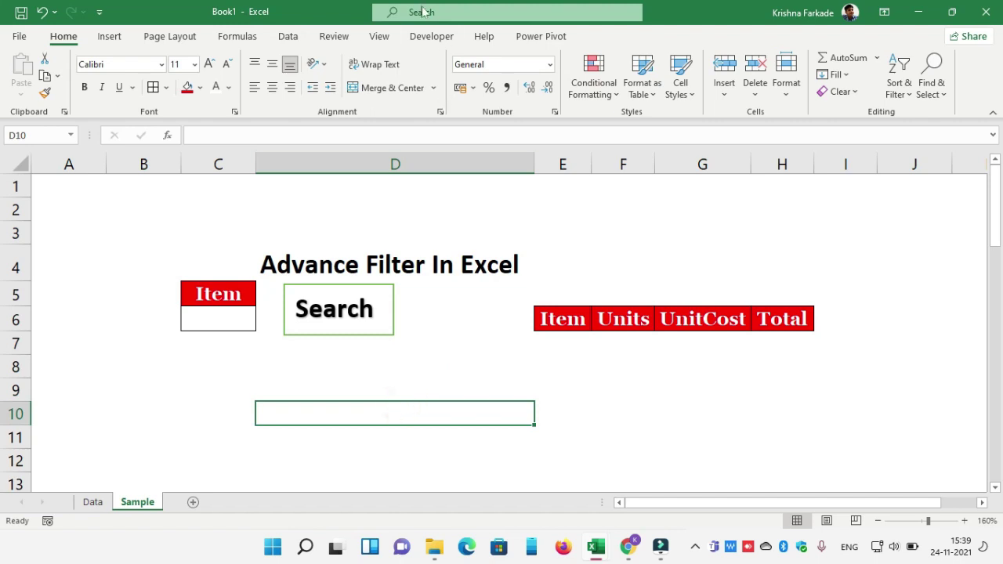
left_click(421, 35)
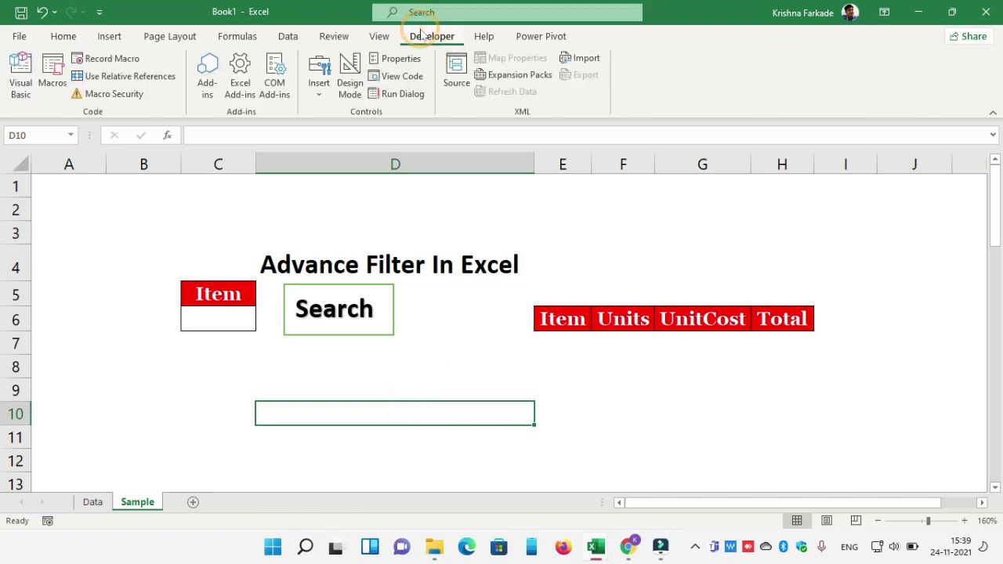
left_click(112, 59)
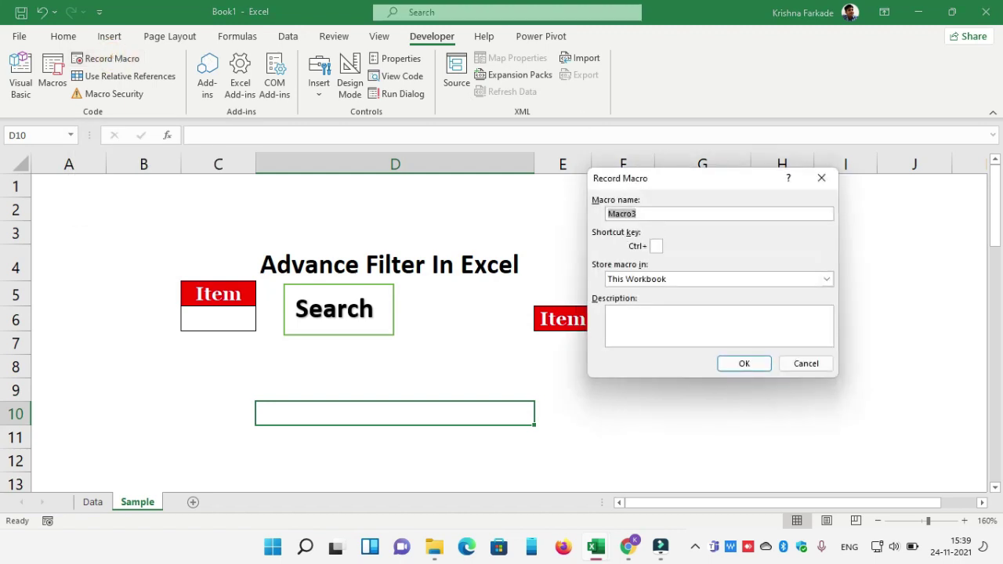
left_click(731, 363)
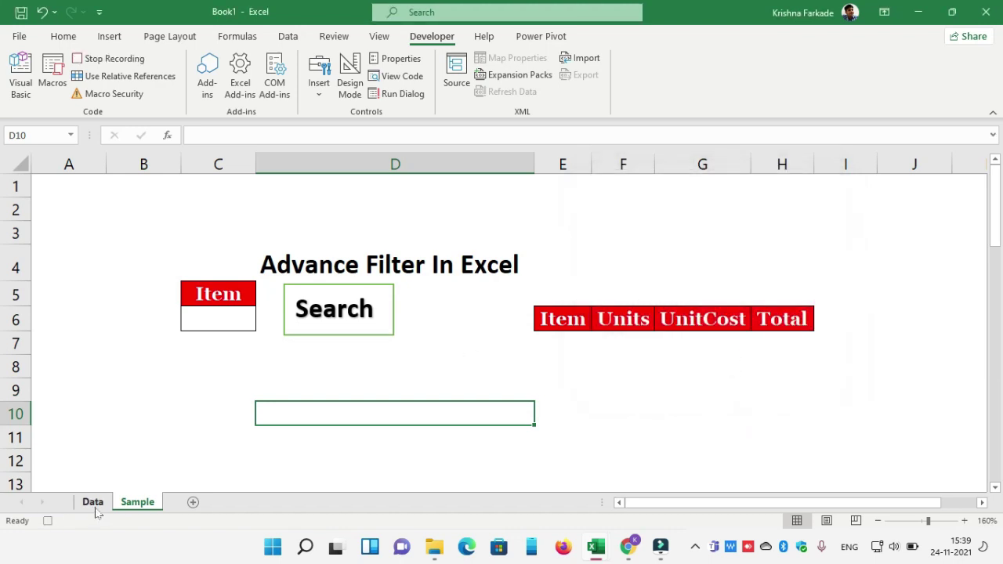
Open Advanced Filter with Copy to another location and list range Data!$D:$J
left_click(290, 38)
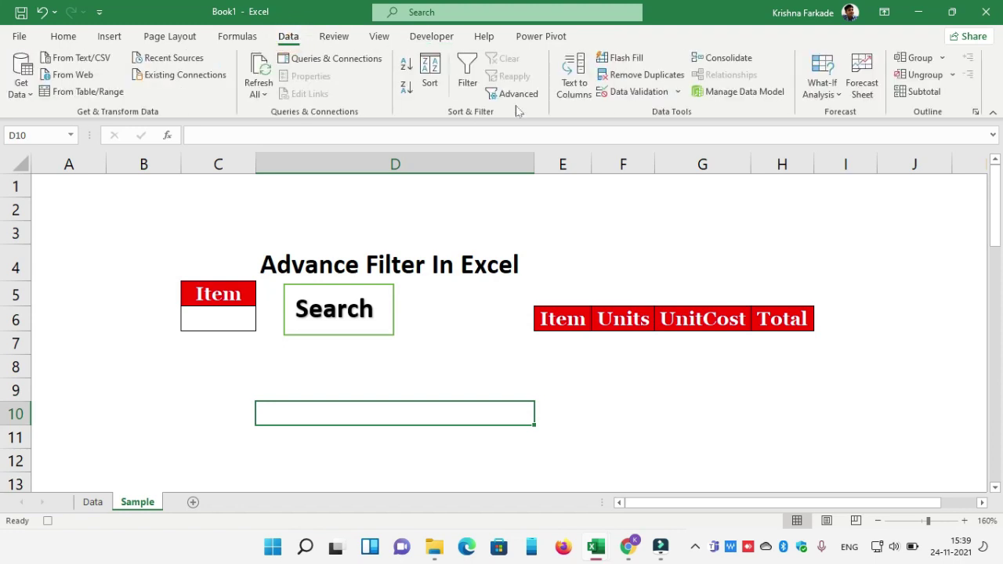
left_click(517, 97)
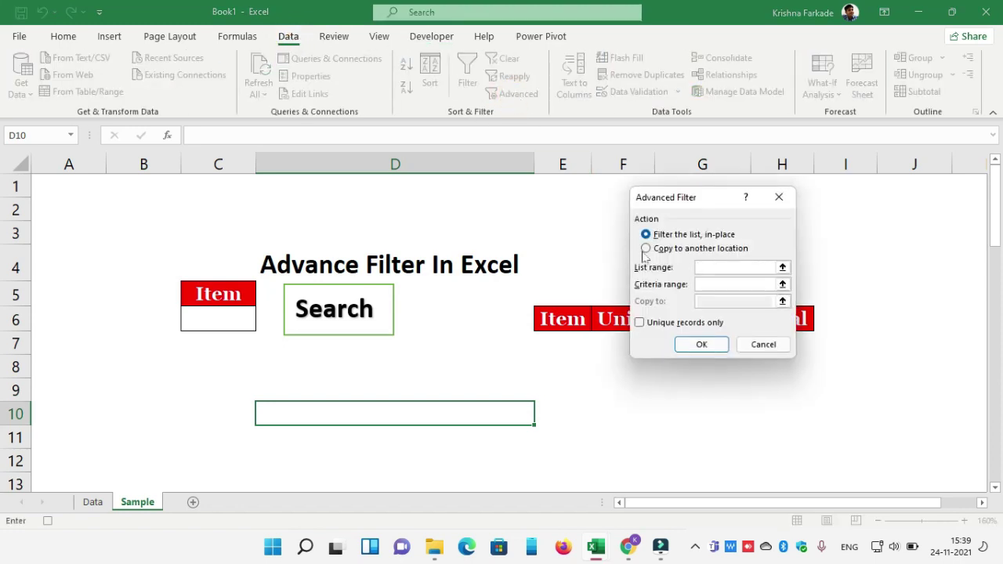
left_click(645, 249)
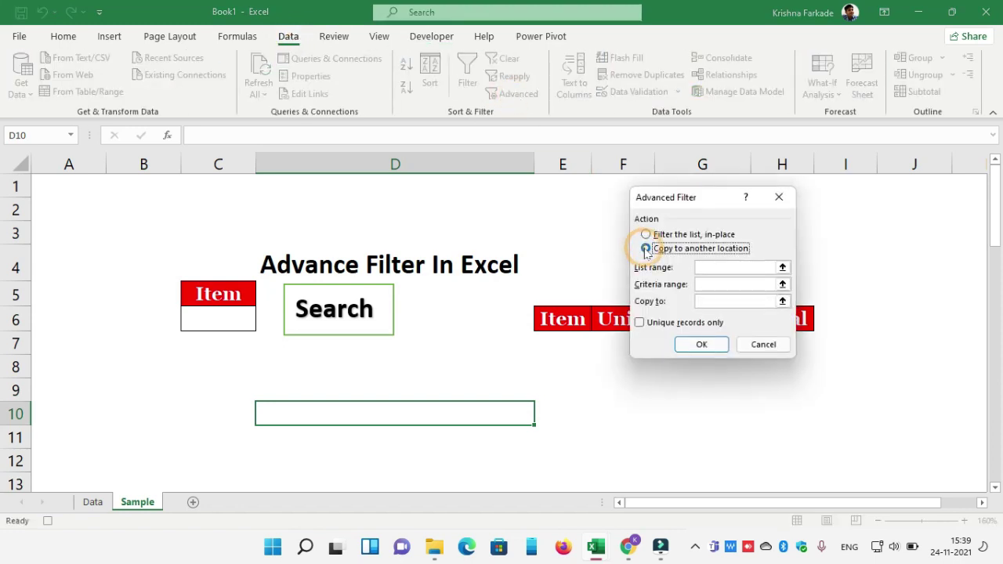
left_click(781, 266)
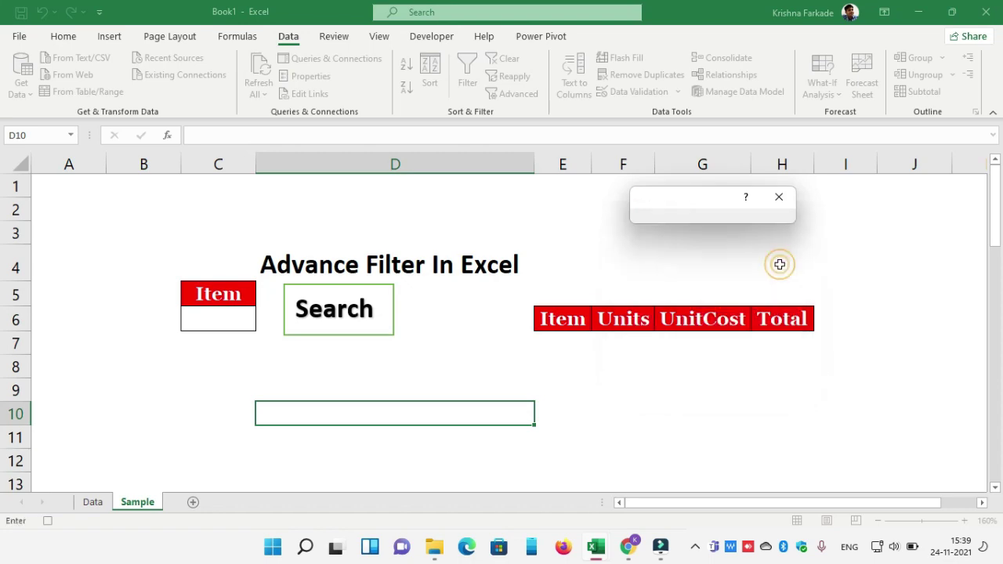
left_click(94, 502)
left_click(96, 503)
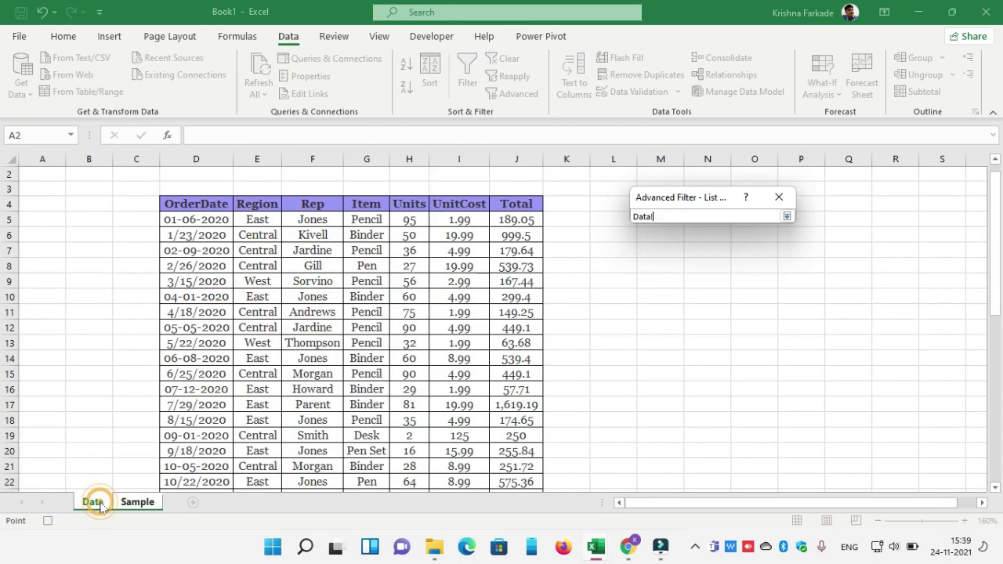
left_click(198, 205)
key("shift+Right")
key("shift+Right")
key("shift+Right")
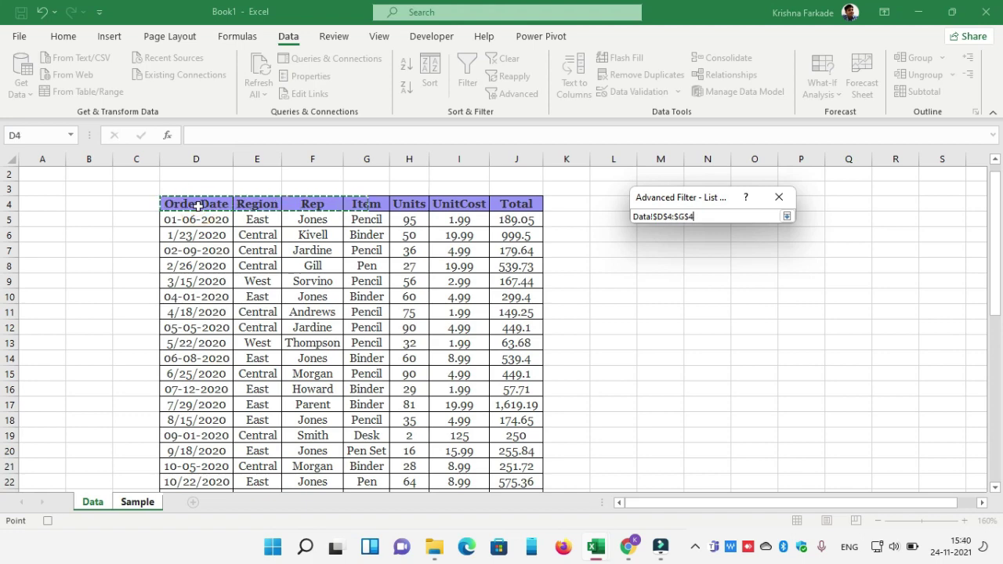
key("shift+Right")
key("shift+Right")
key("shift+Right")
key("ctrl+shift+Down")
key("shift+Down")
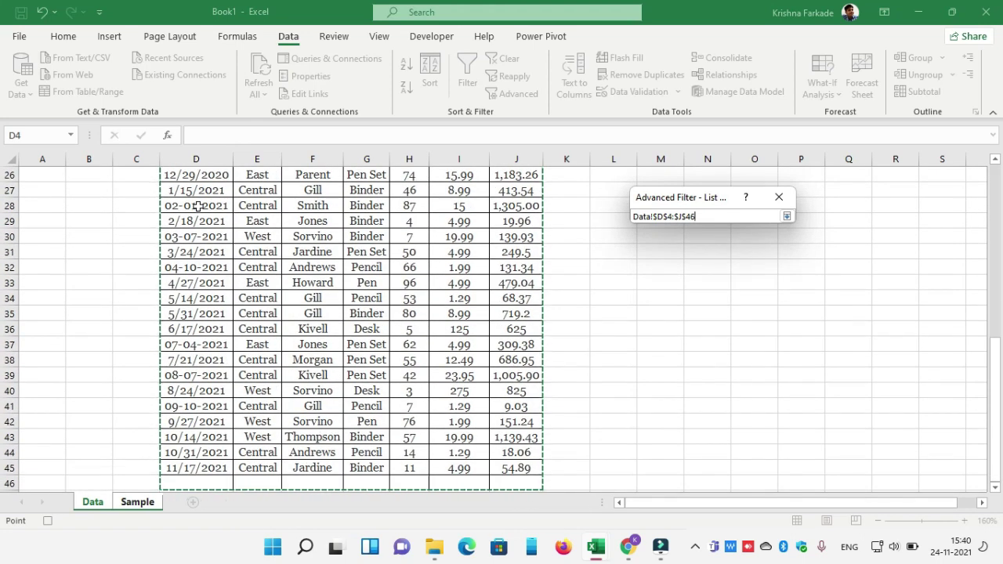
key("ctrl+space")
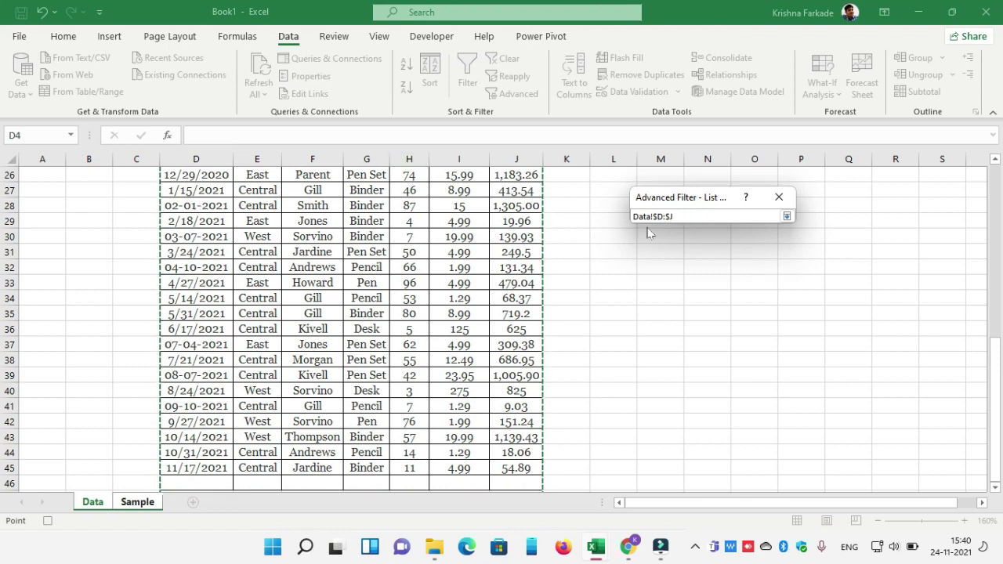
left_click(787, 216)
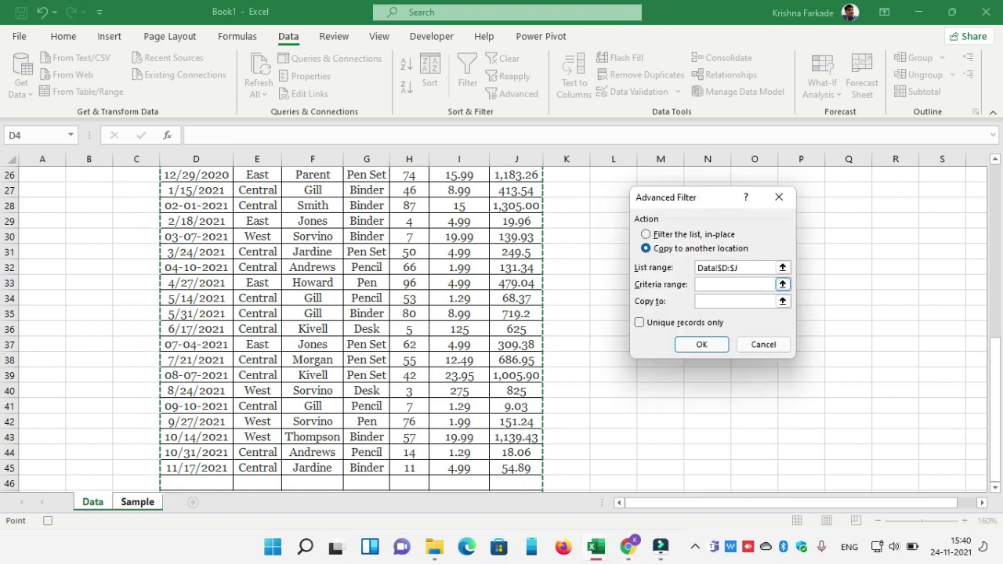
Set criteria range Sample!$C$5:$C$6 and copy-to range Sample!$E$6:$H$6
left_click(782, 284)
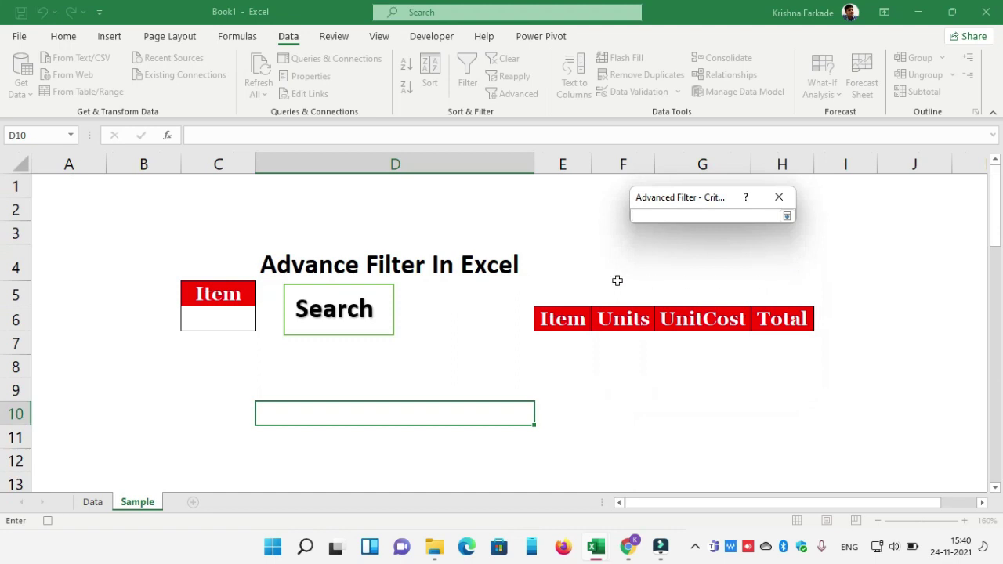
left_click(220, 295)
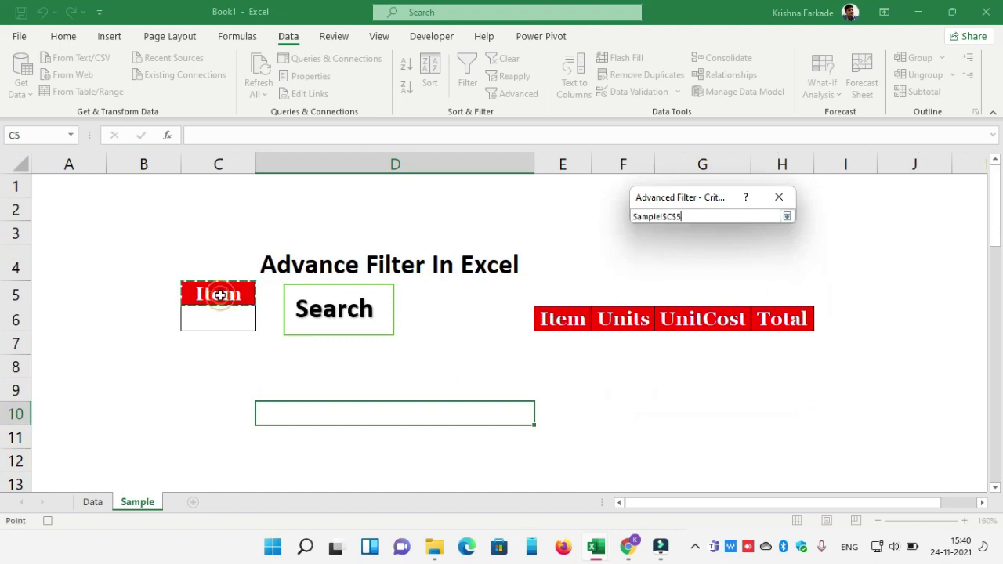
key("shift+Down")
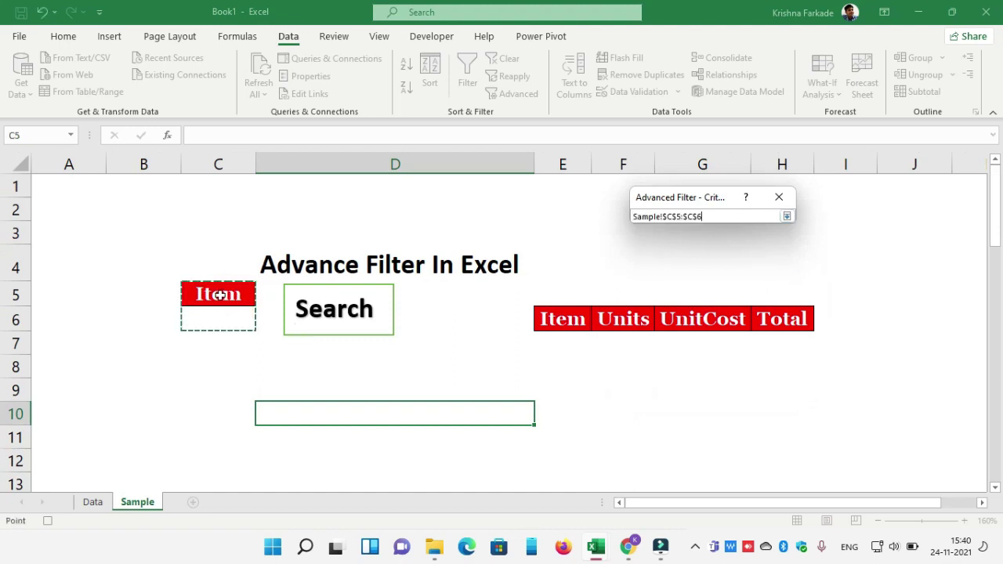
key("Return")
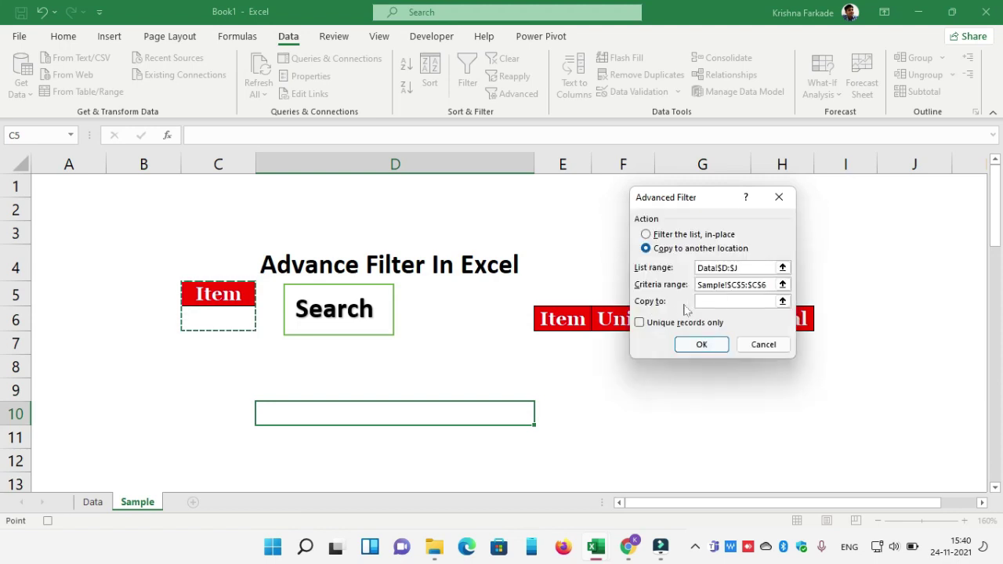
left_click(782, 302)
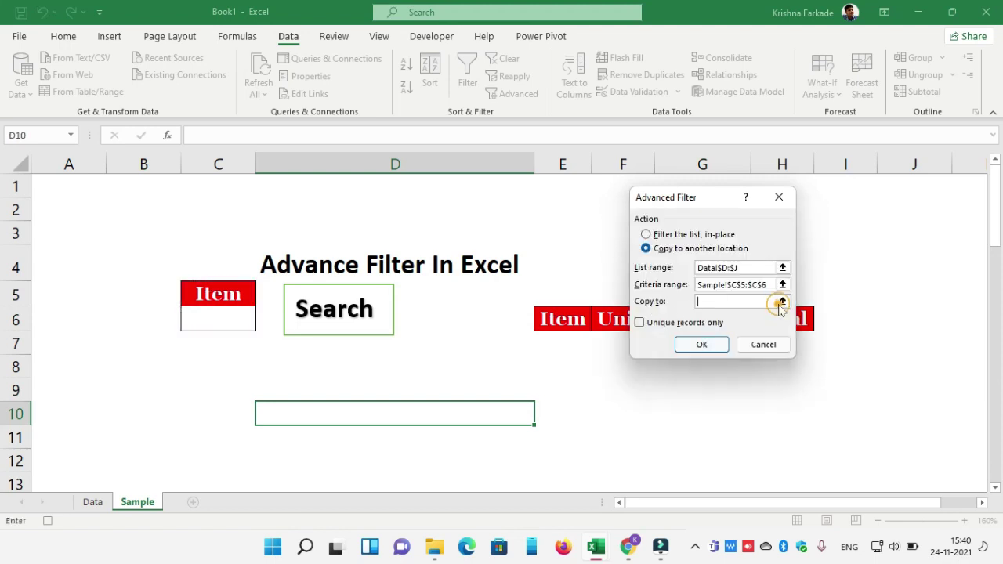
left_click(558, 321)
key("shift+Right")
key("shift+Right")
key("shift+Right")
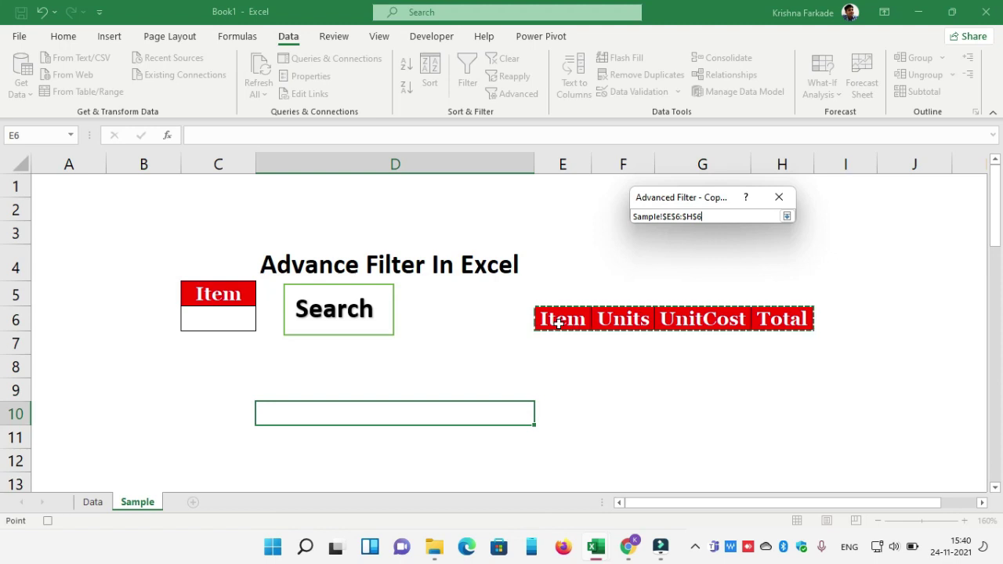
key("Return")
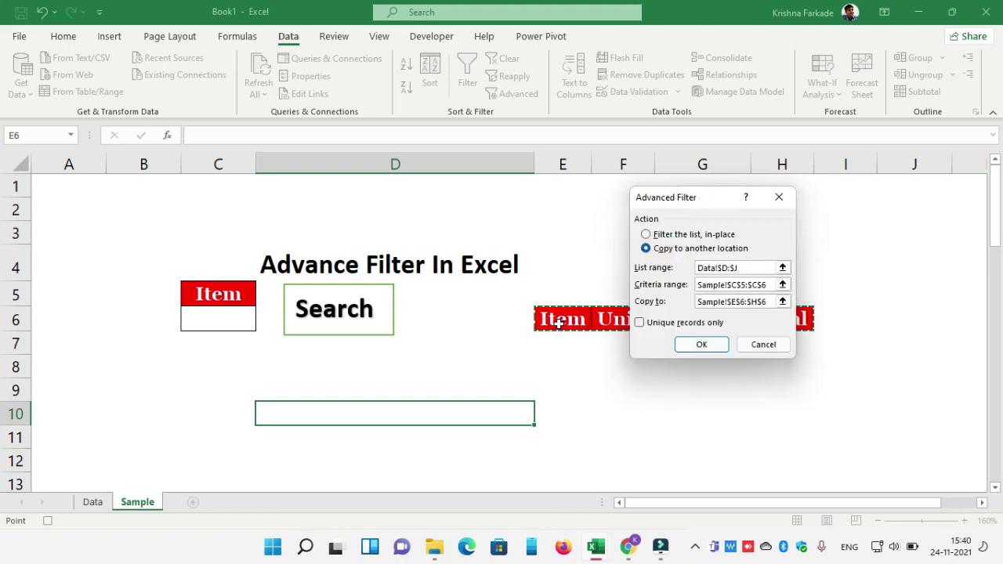
Run the filter, dismiss the field-name and two-row errors, and select headers E6:F6
left_click(702, 344)
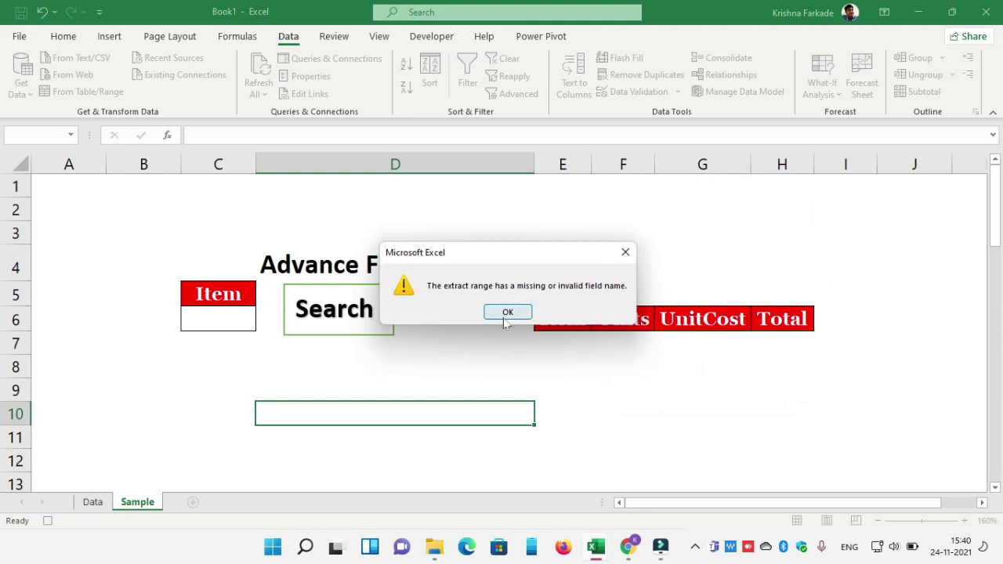
left_click(505, 313)
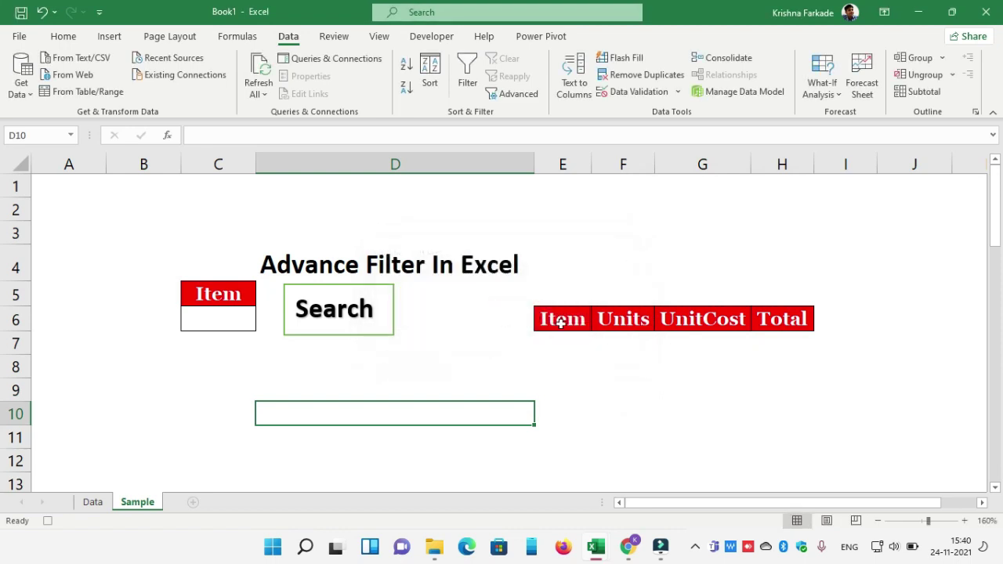
left_click(561, 322)
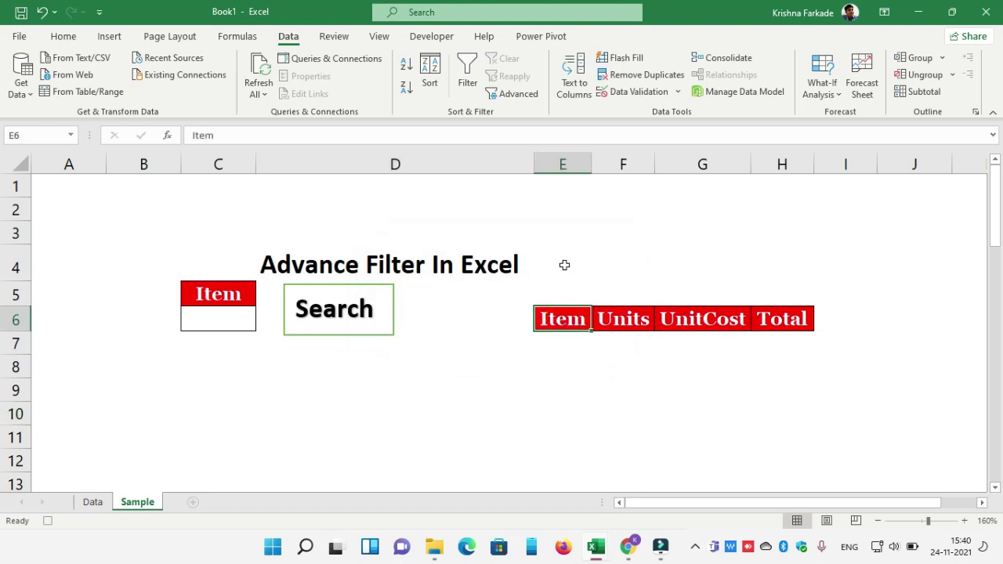
left_click(518, 95)
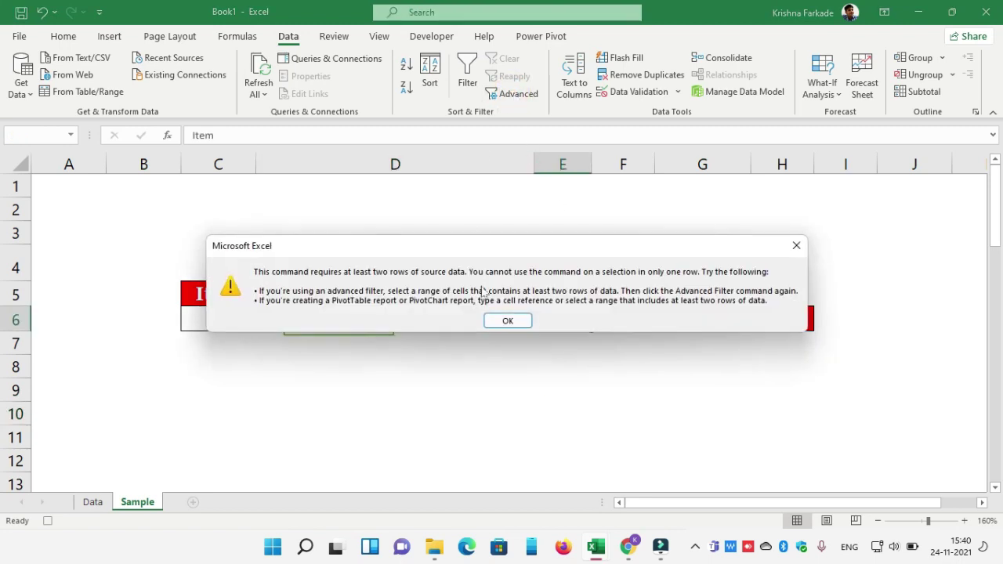
left_click(502, 321)
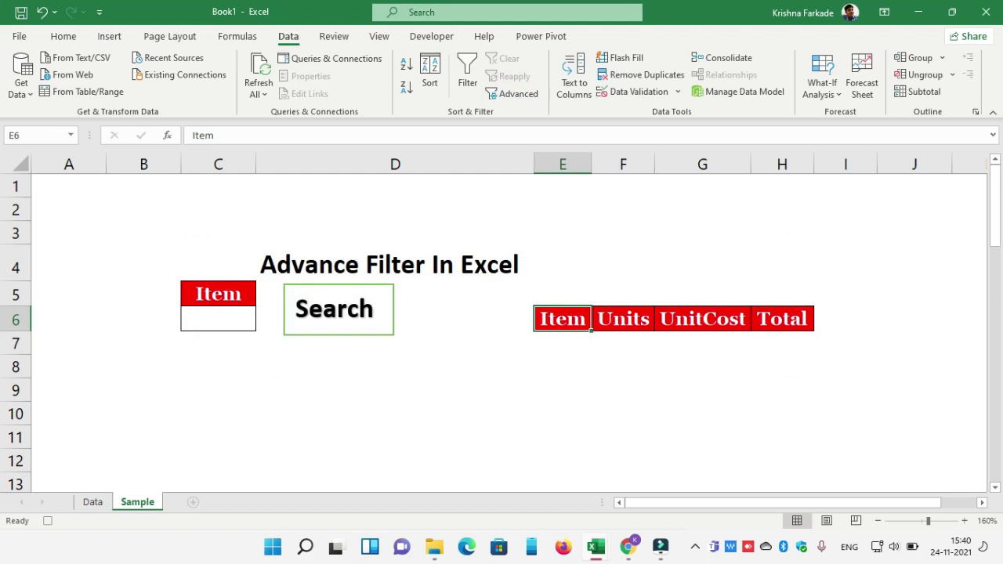
key("shift+Right")
Reopen Advanced Filter with Copy to another location and list range Data!$D$4:$J$45
left_click(518, 93)
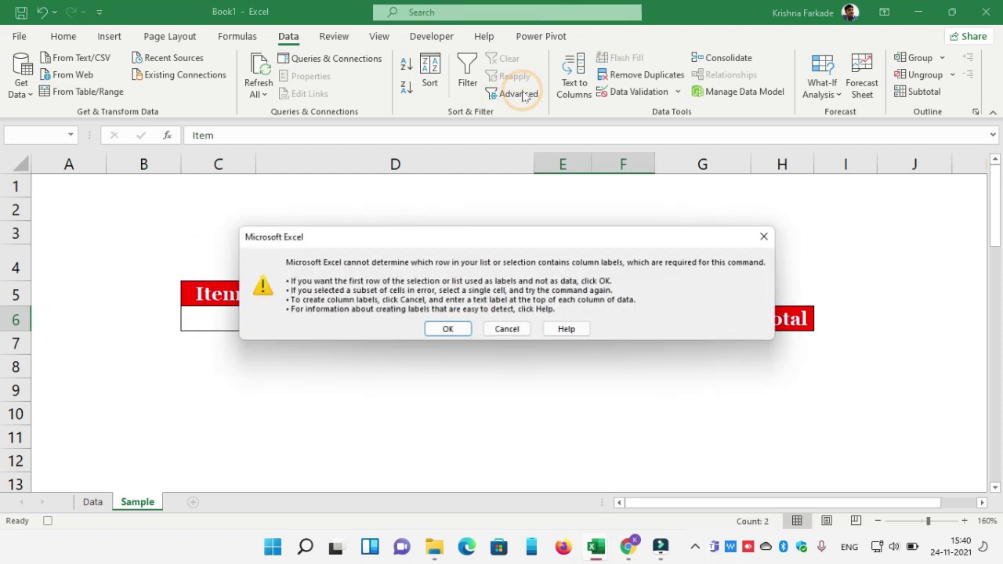
left_click(447, 330)
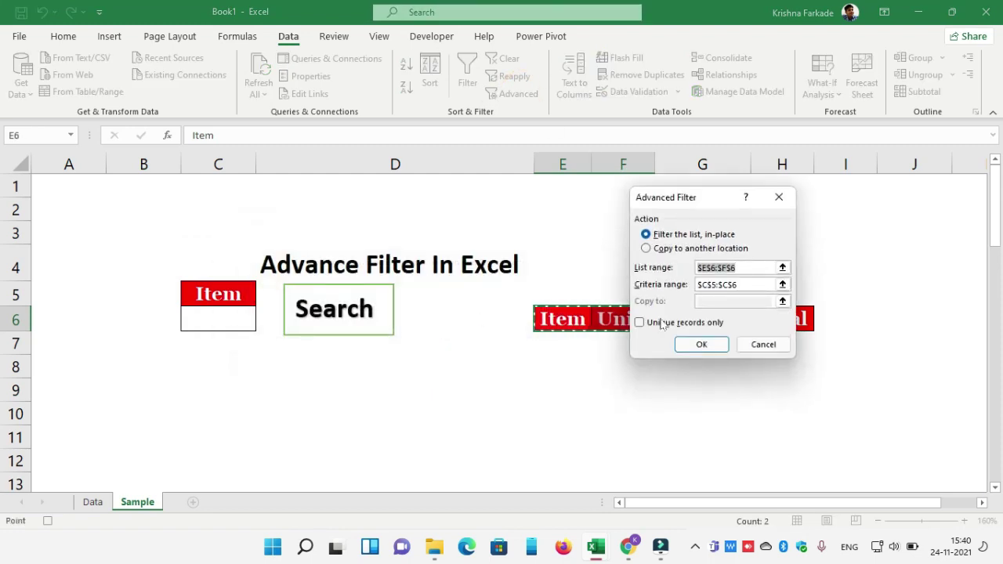
left_click(645, 248)
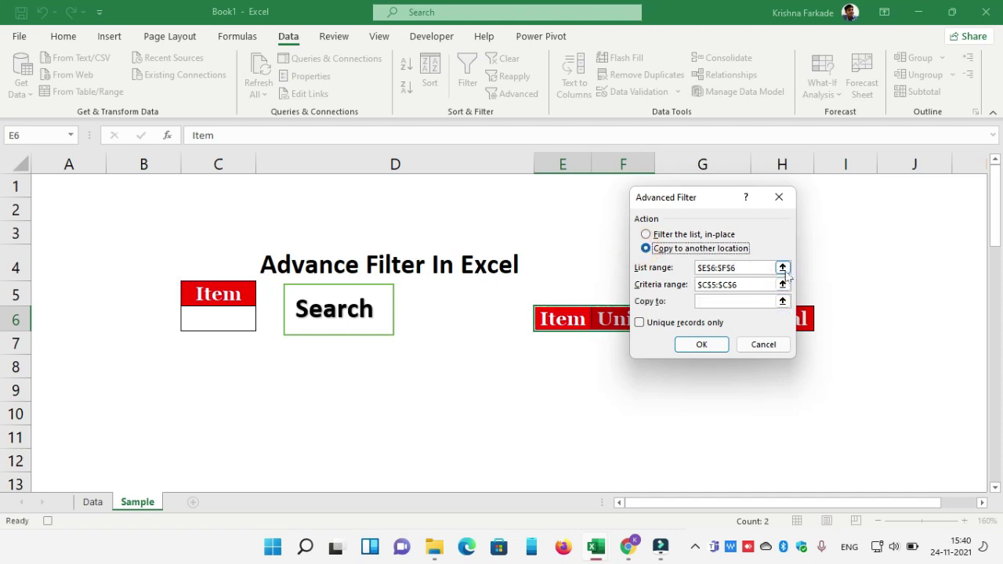
left_click(782, 267)
key("BackSpace")
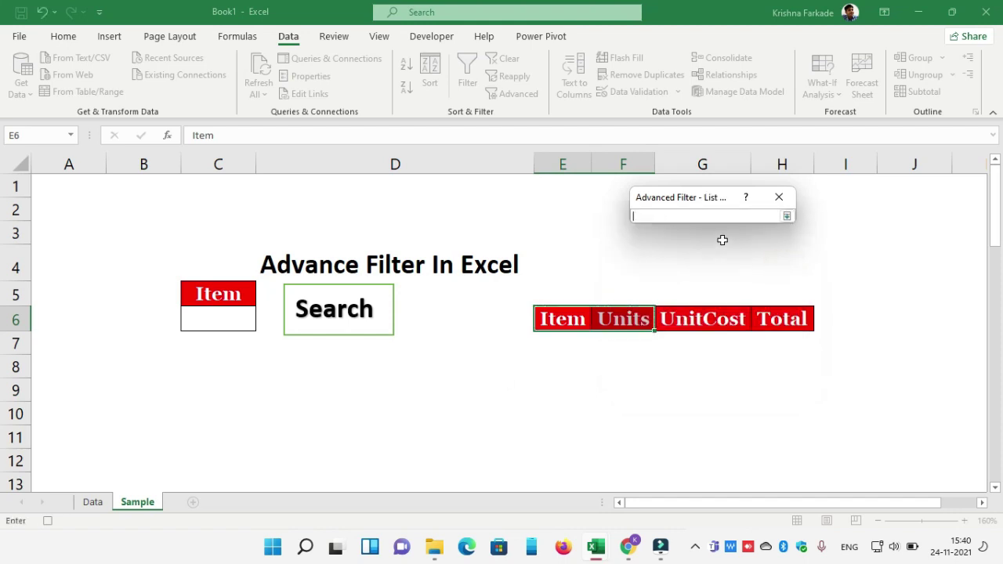
left_click(93, 504)
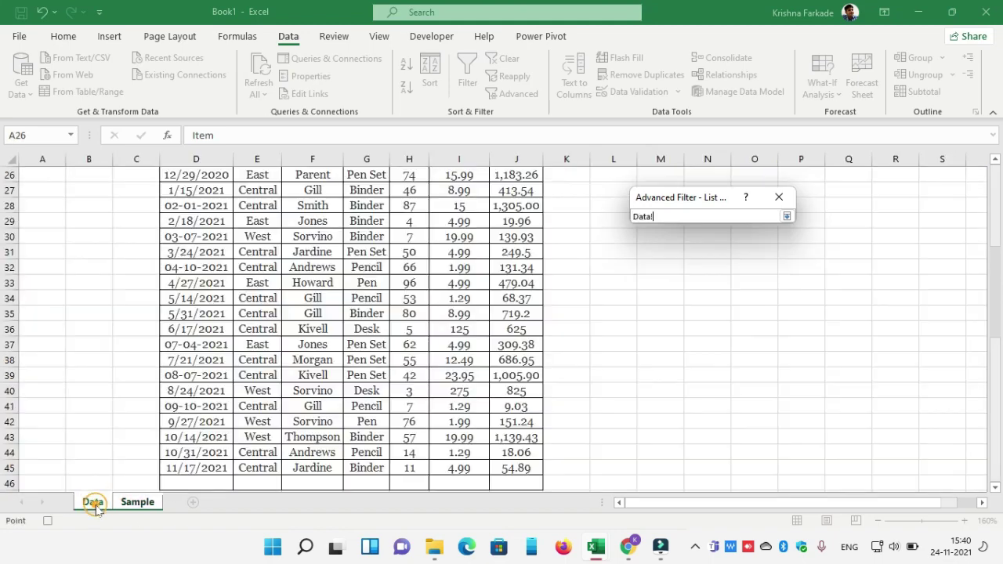
left_click(191, 298)
key("ctrl+Up")
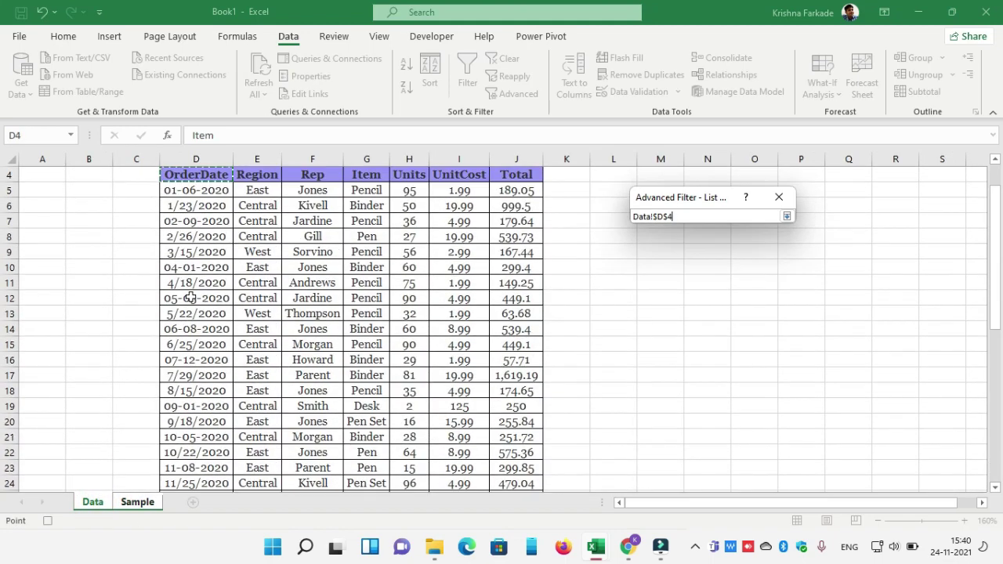
key("shift+Right")
key("shift+Right")
key("shift+Right")
key("shift+Right")
key("shift+Right")
key("shift+Right")
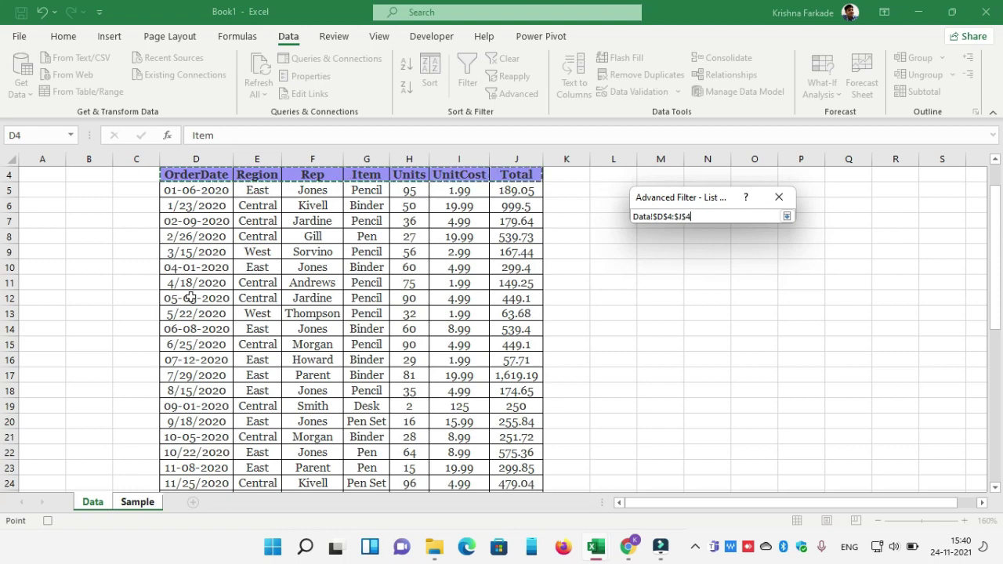
key("ctrl+shift+Down")
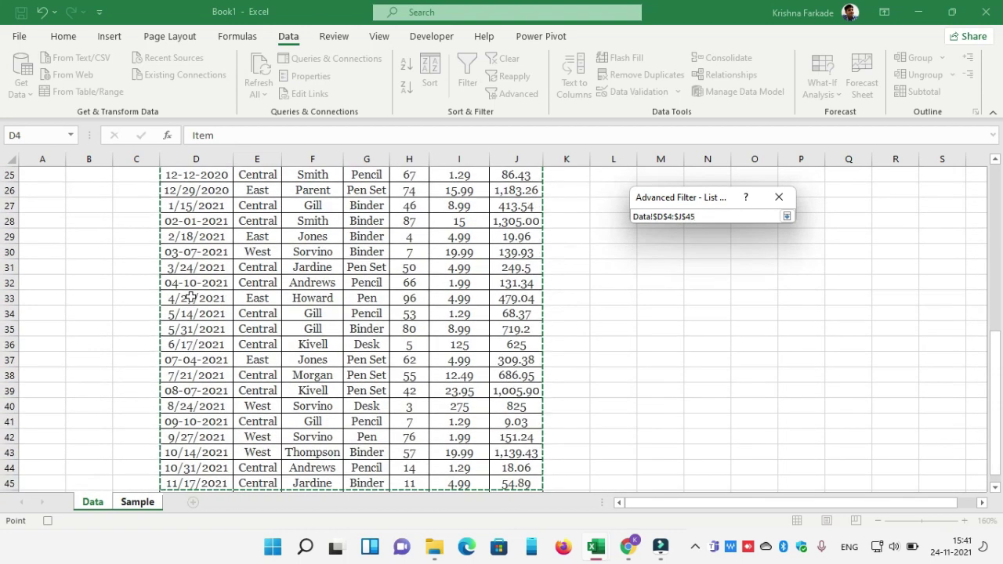
key("Return")
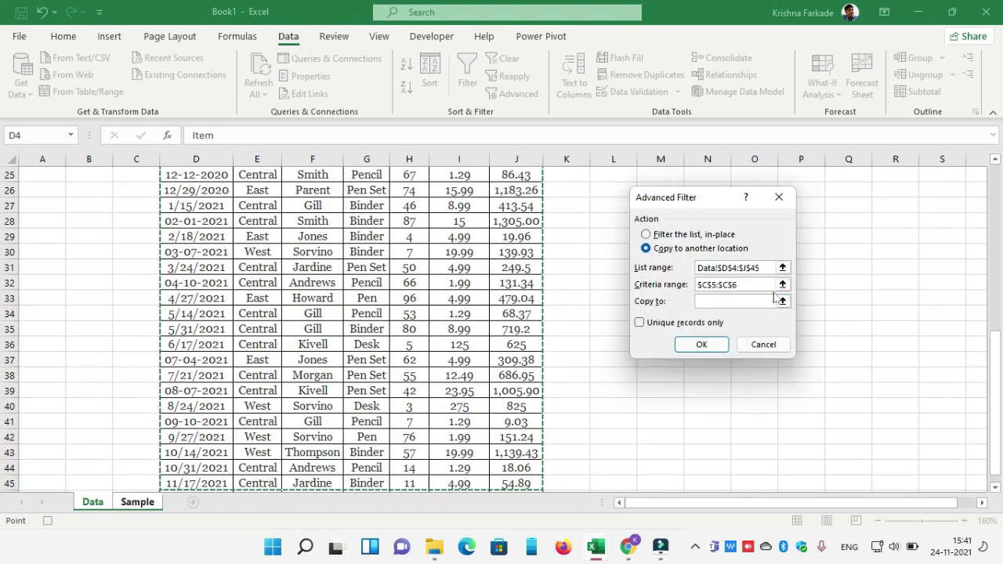
Set criteria C5:C6 and copy-to range E6:H6, then run the filter
left_click(781, 284)
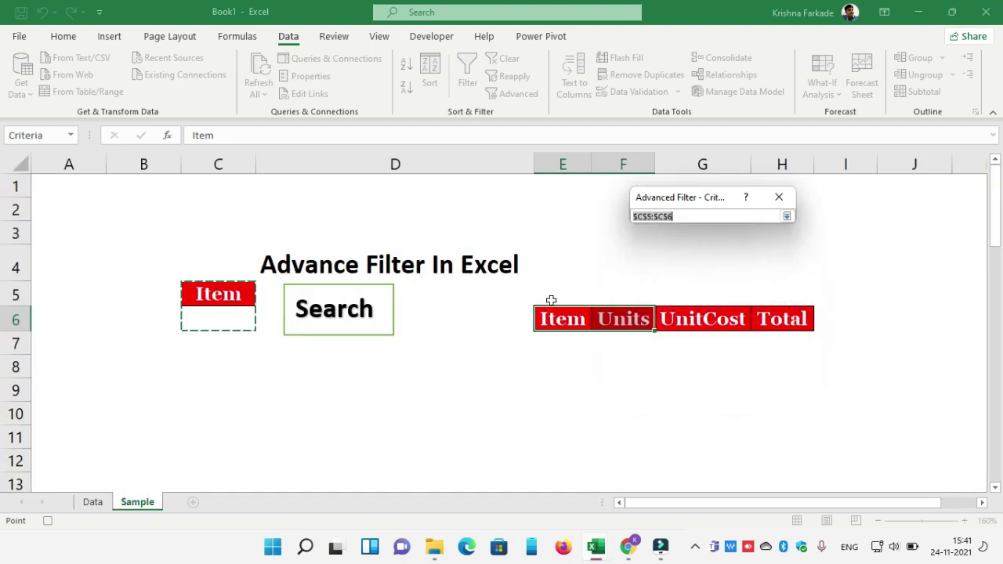
left_click(214, 299)
left_click_drag(215, 298, 216, 321)
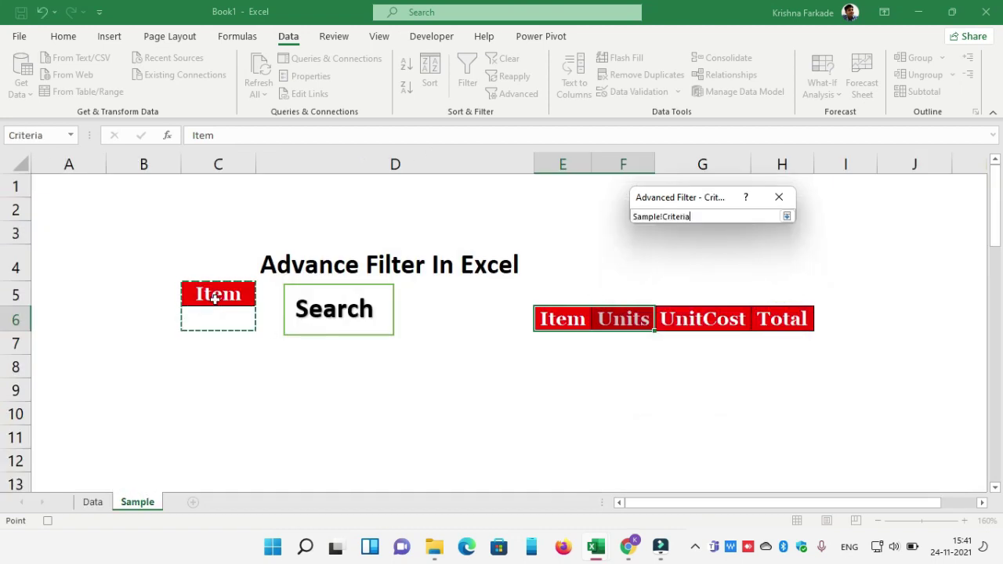
key("Return")
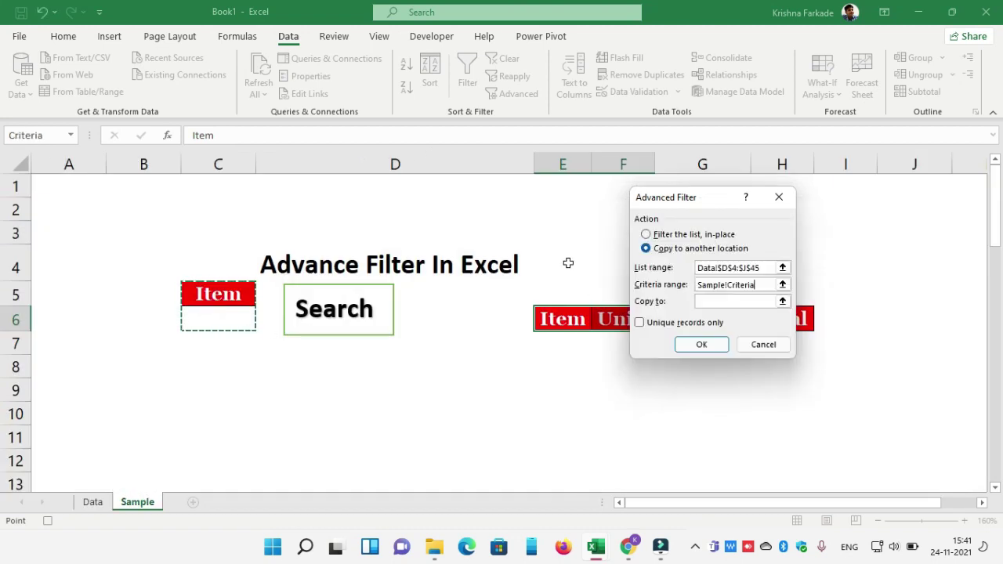
left_click(782, 302)
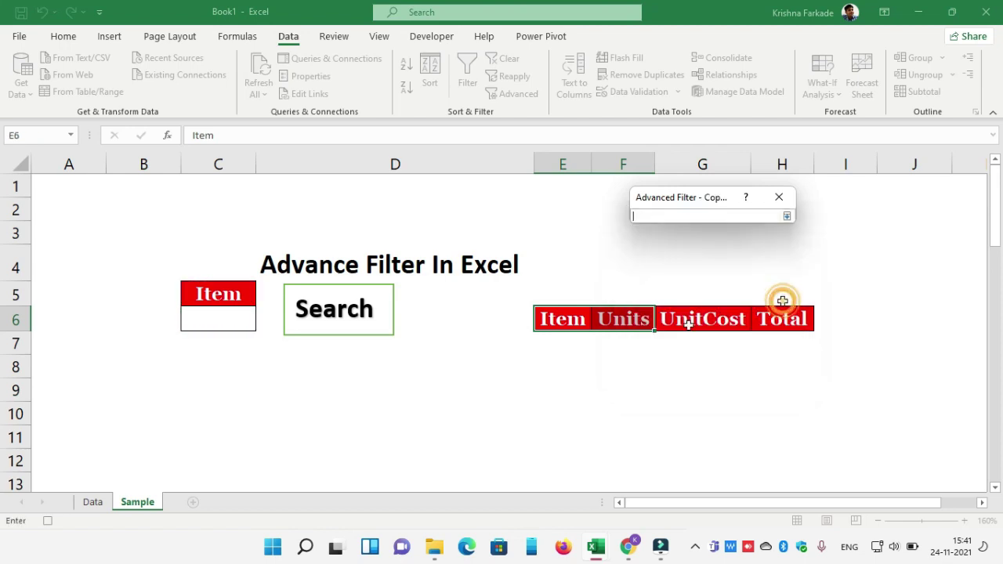
left_click(564, 317)
key("shift+Right")
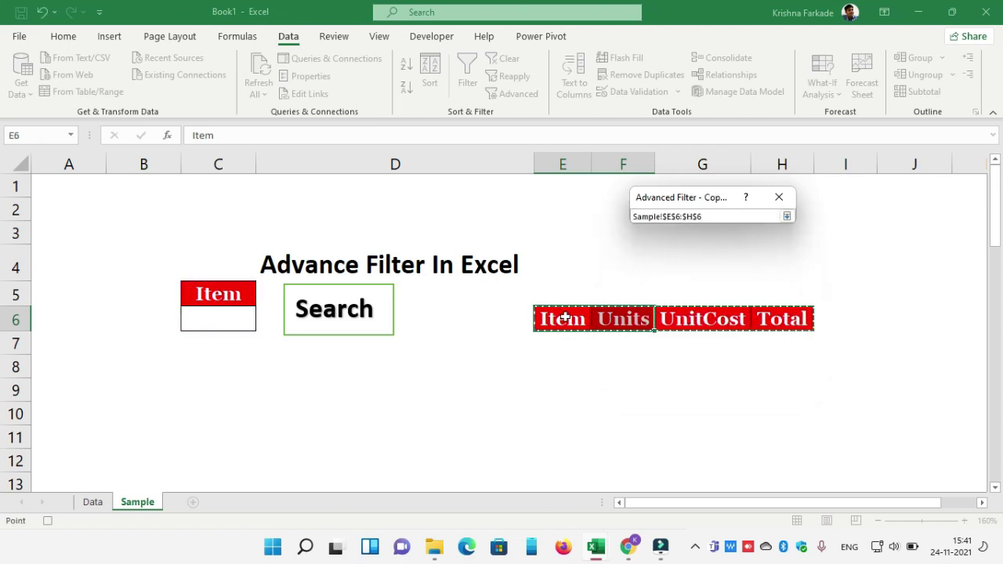
key("Return")
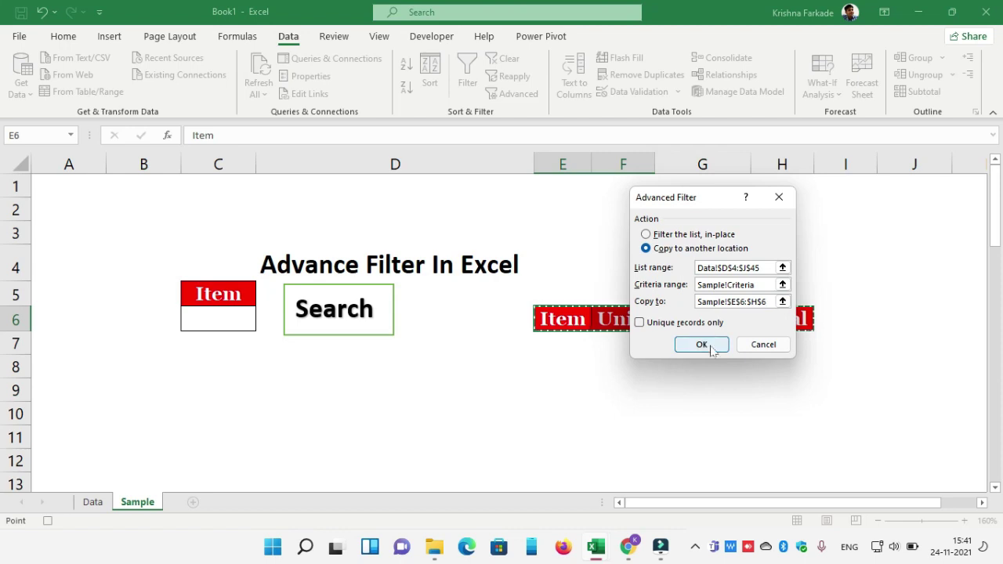
left_click(701, 344)
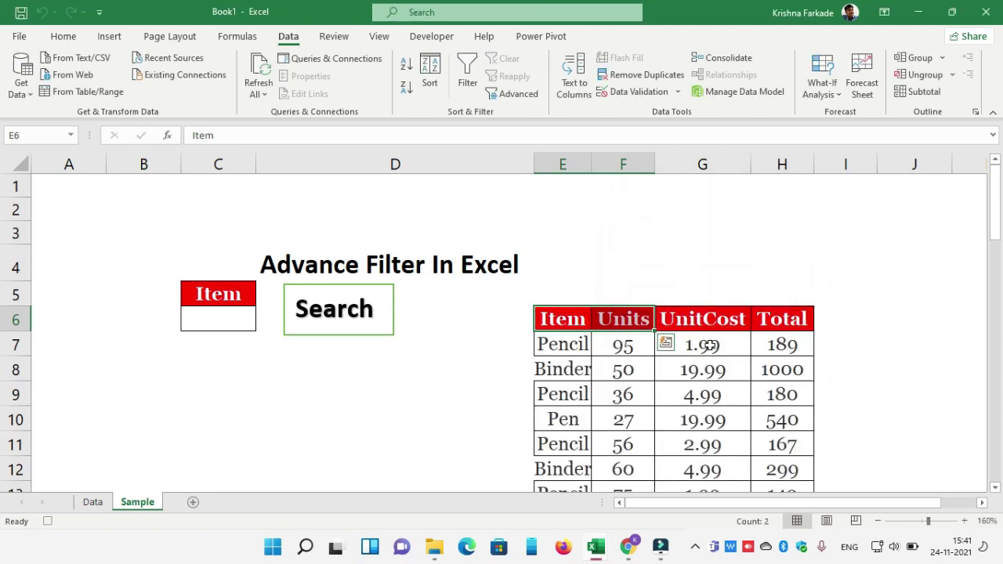
Stop the Macro3 recording from the Developer tab, then select the Search shape
left_click(442, 42)
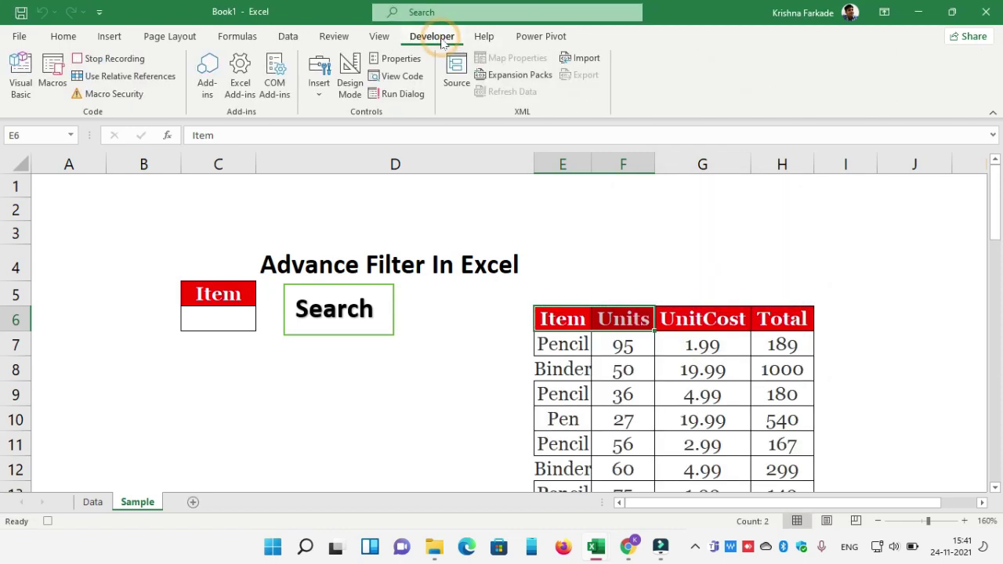
left_click(102, 67)
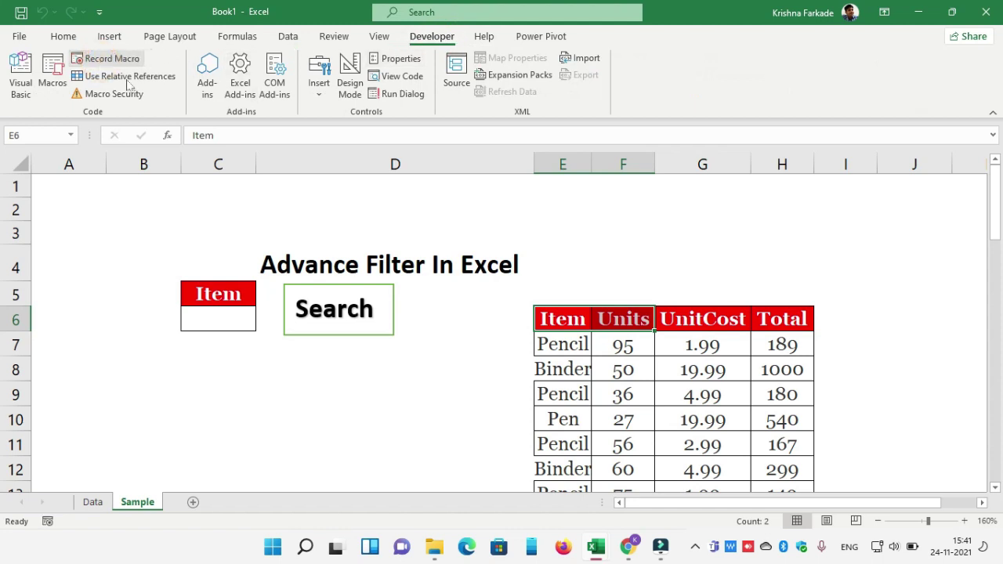
left_click(514, 308)
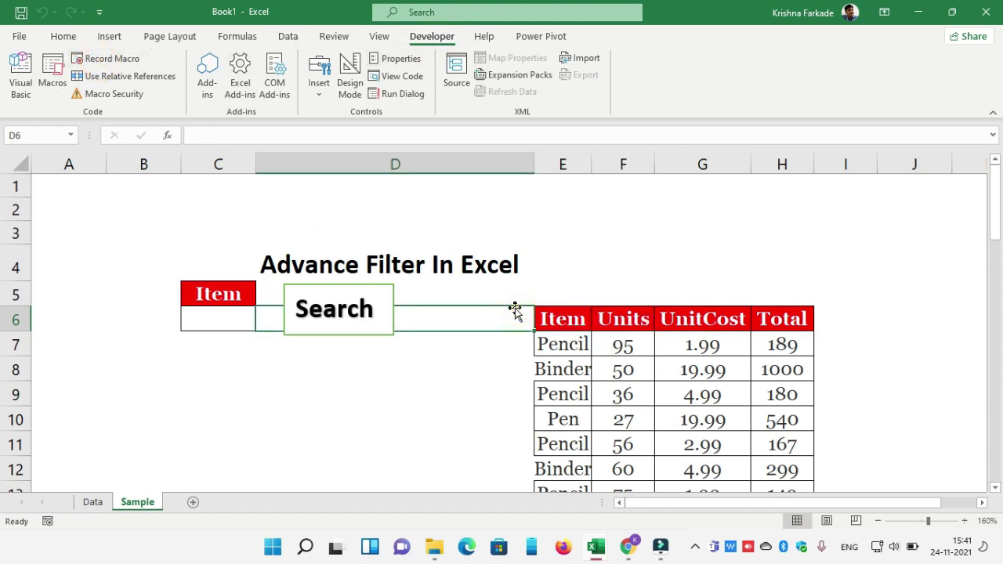
left_click(374, 295)
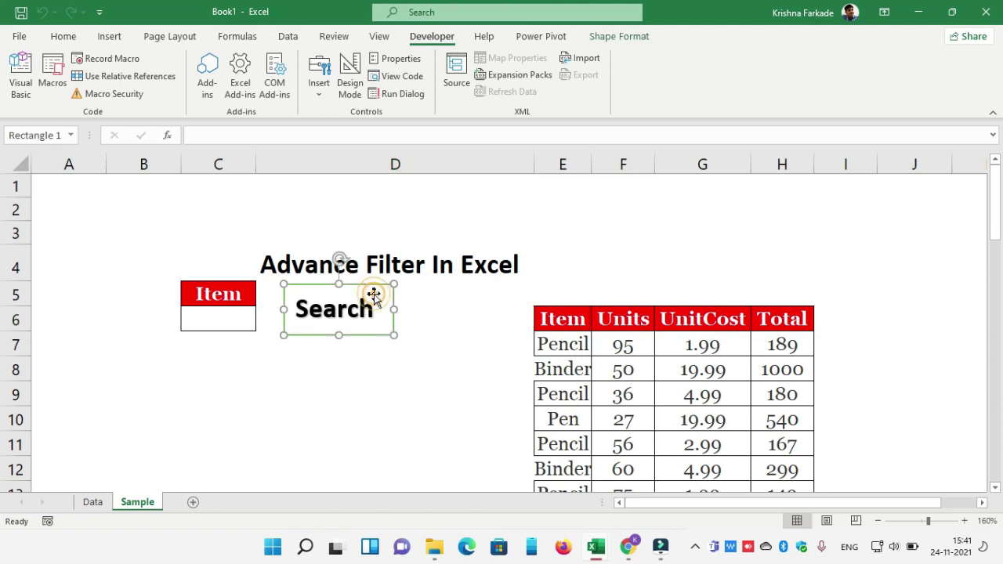
Open the full Save As dialog from File > Save As > This PC > Browse
left_click(20, 35)
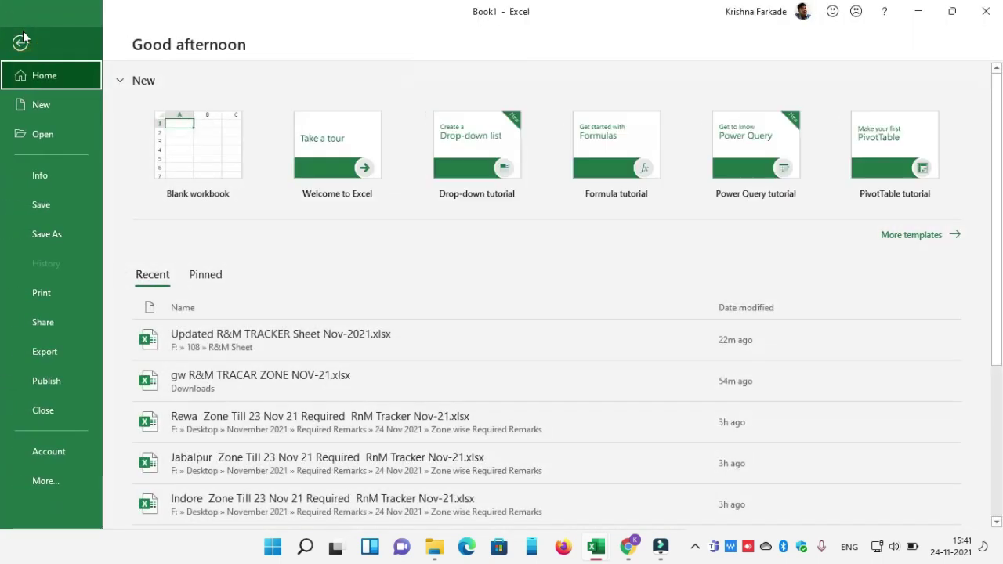
left_click(49, 233)
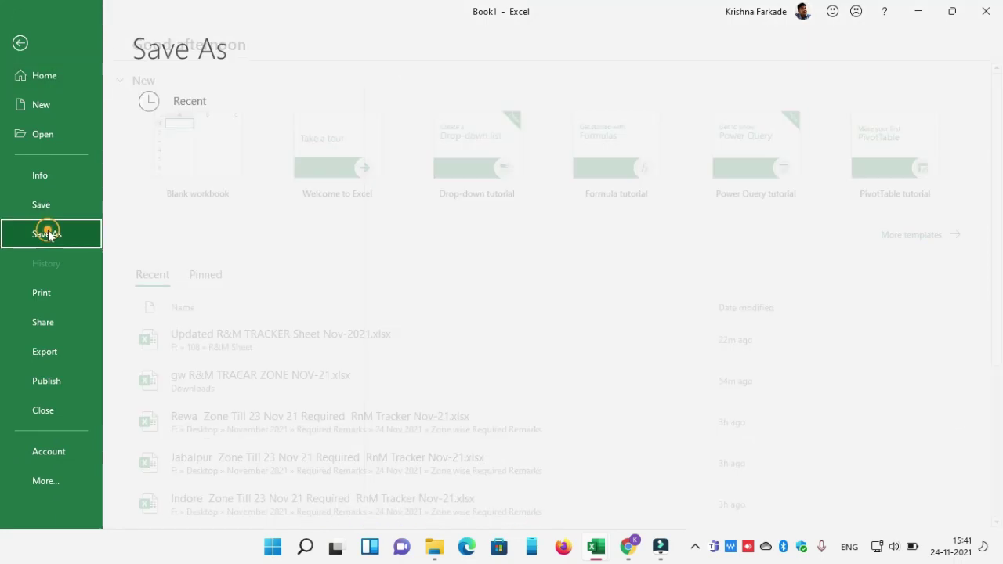
left_click(188, 226)
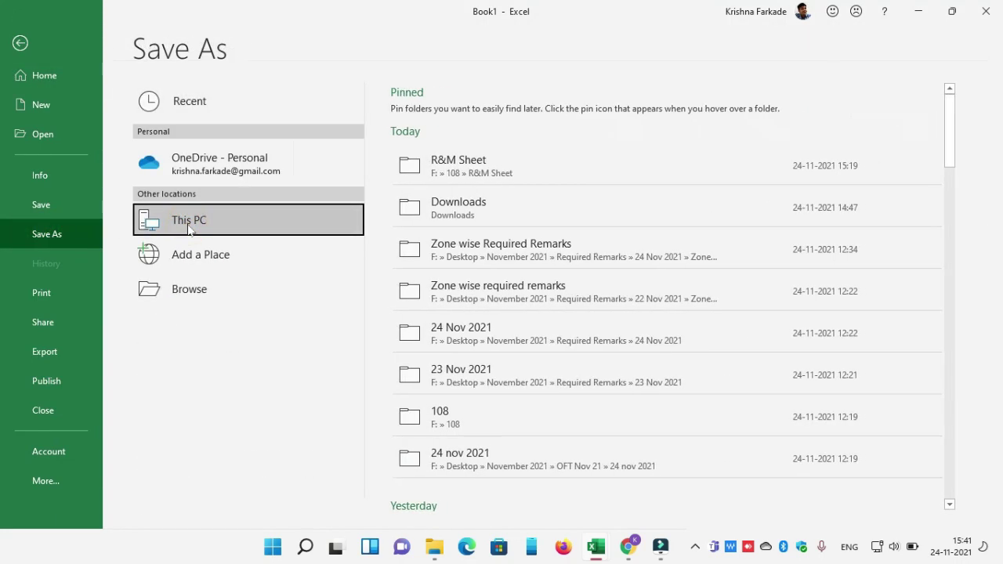
left_click(188, 288)
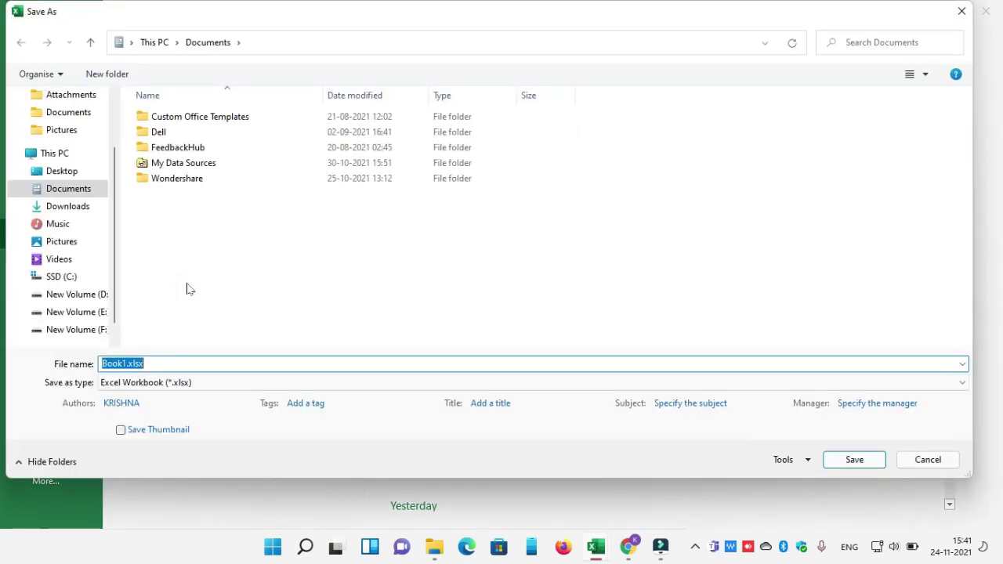
mouse_move(62, 219)
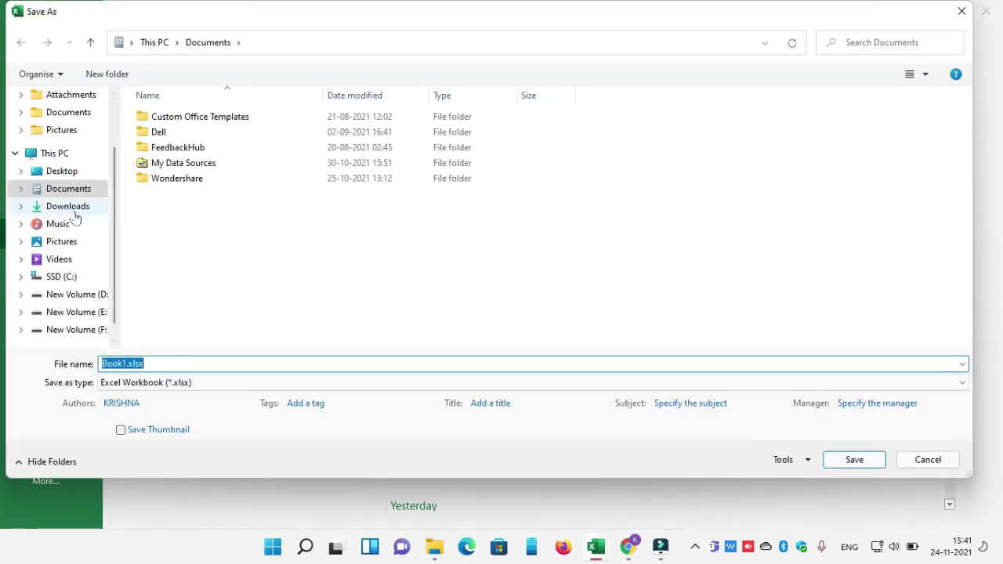
Save the workbook to the Desktop as Macro1 sample.xlsm, an Excel Macro-Enabled Workbook
left_click(66, 171)
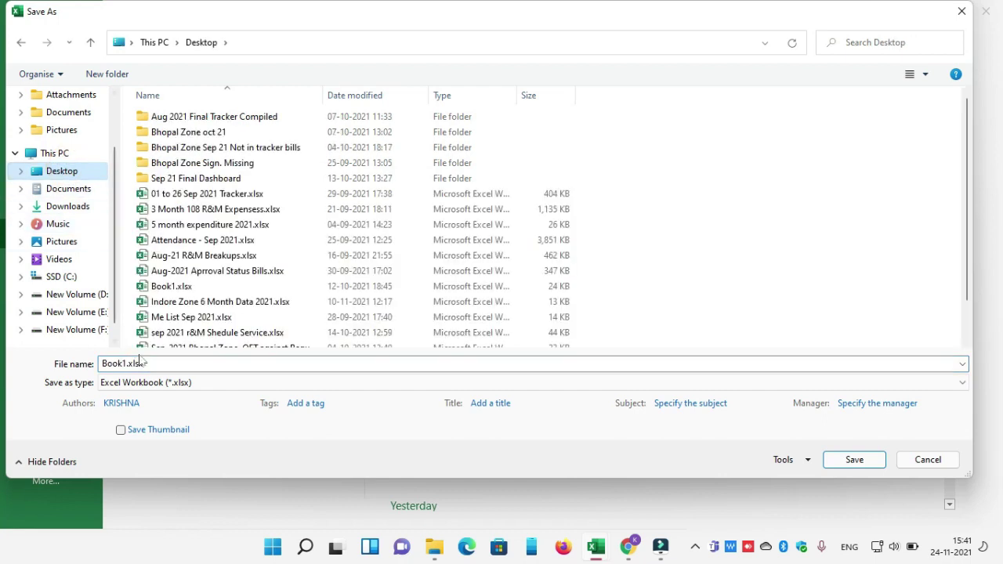
left_click(121, 363)
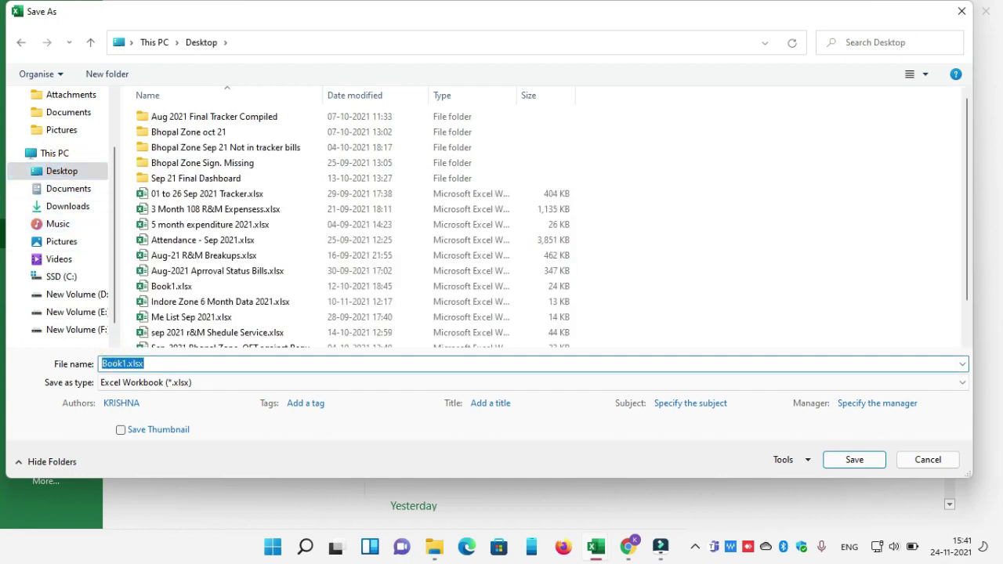
type("Macro1 sample")
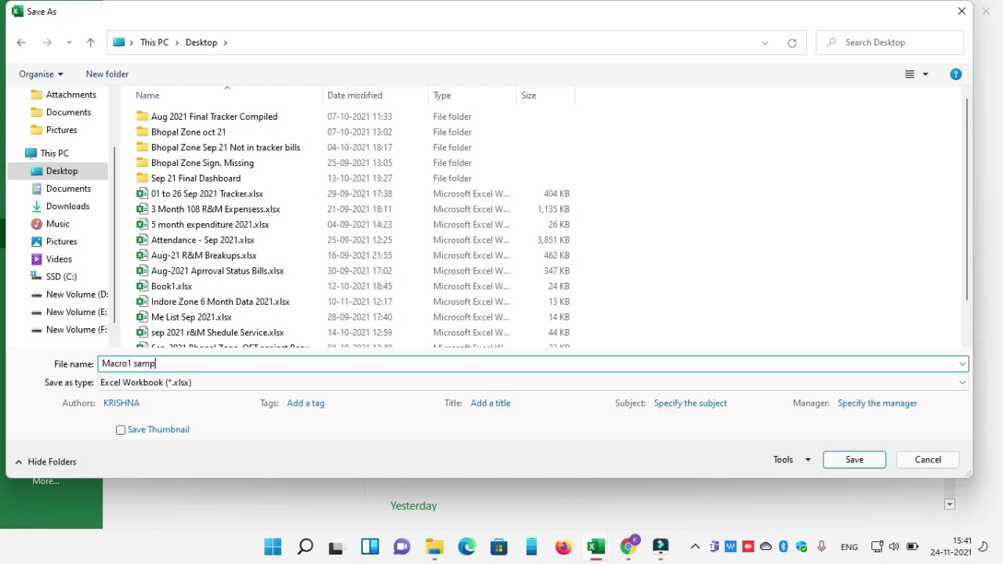
left_click(201, 389)
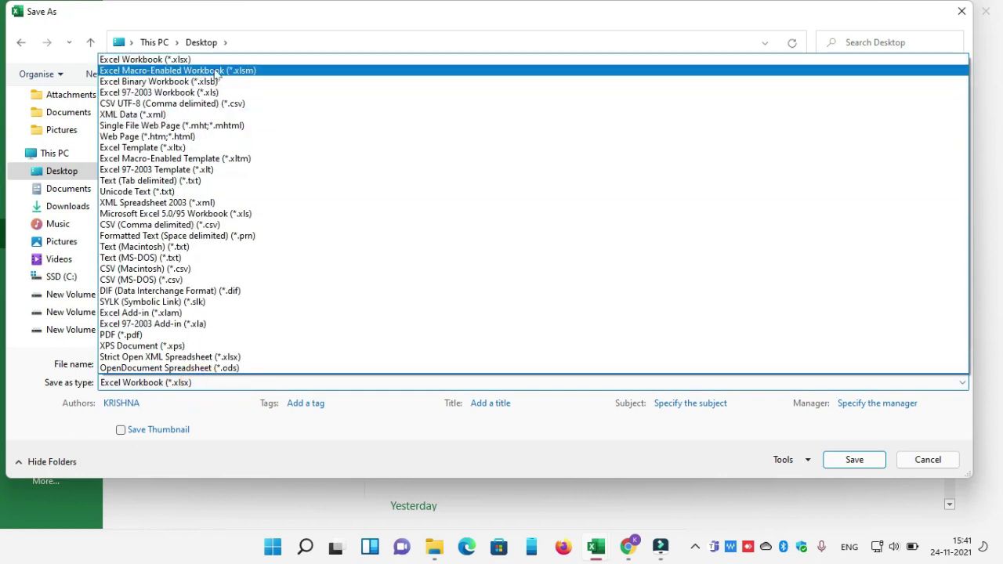
left_click(268, 72)
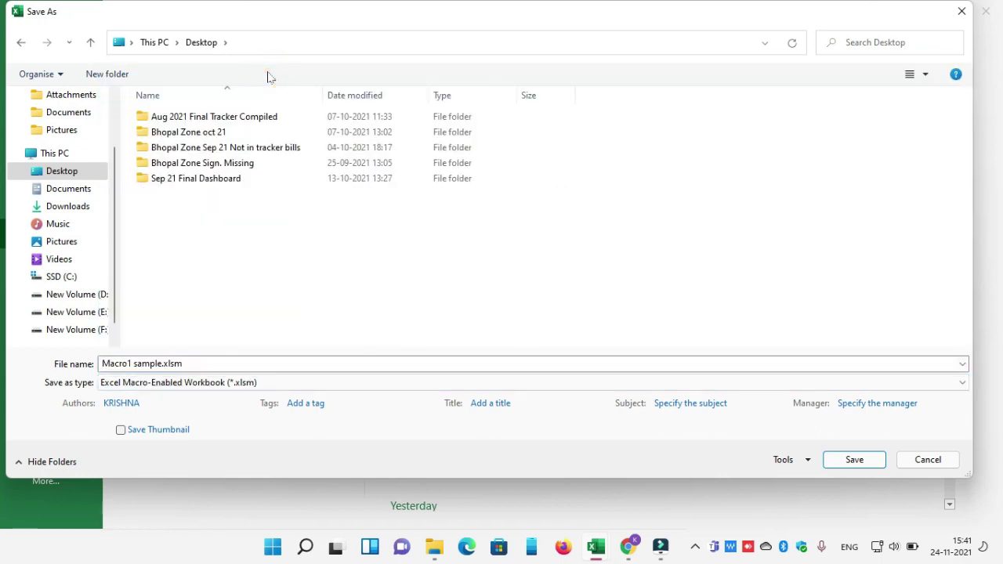
left_click(854, 460)
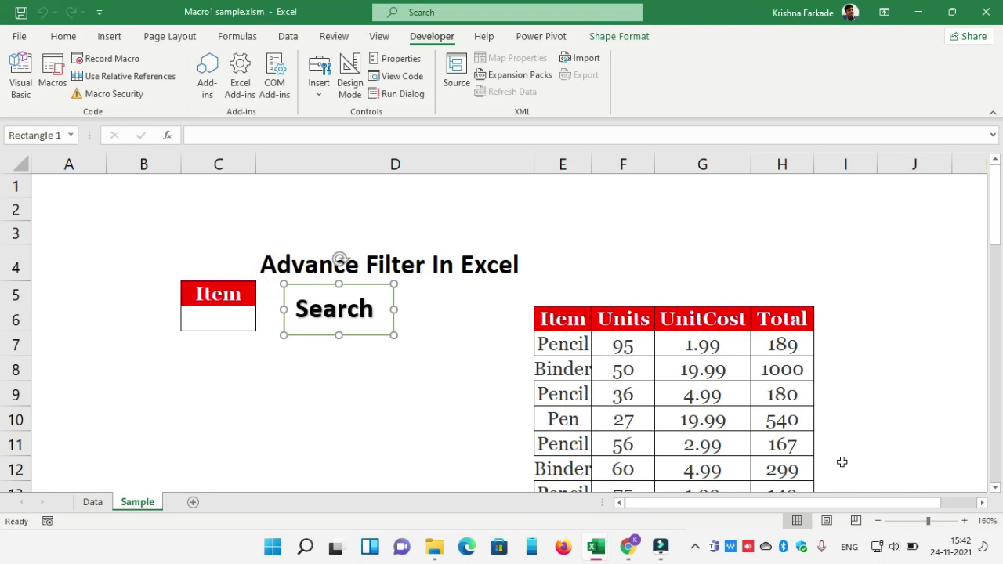
Assign Macro3 to the Search shape from its right-click menu
left_click(367, 289)
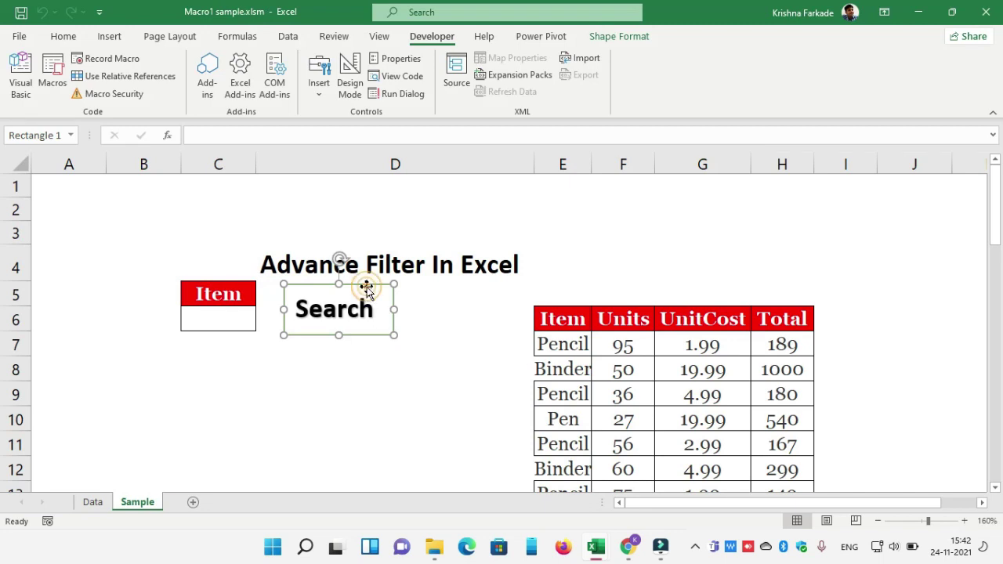
right_click(368, 291)
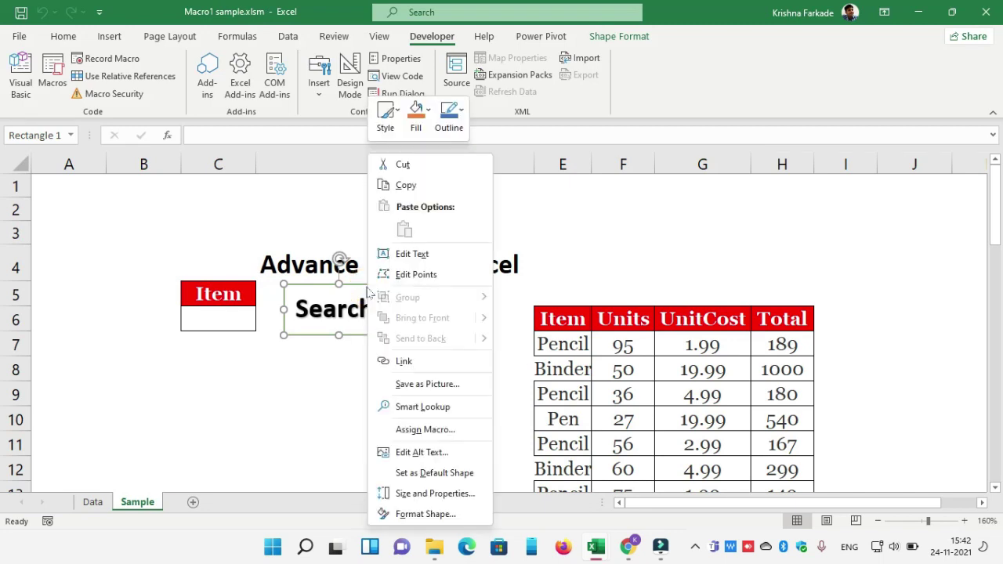
left_click(413, 439)
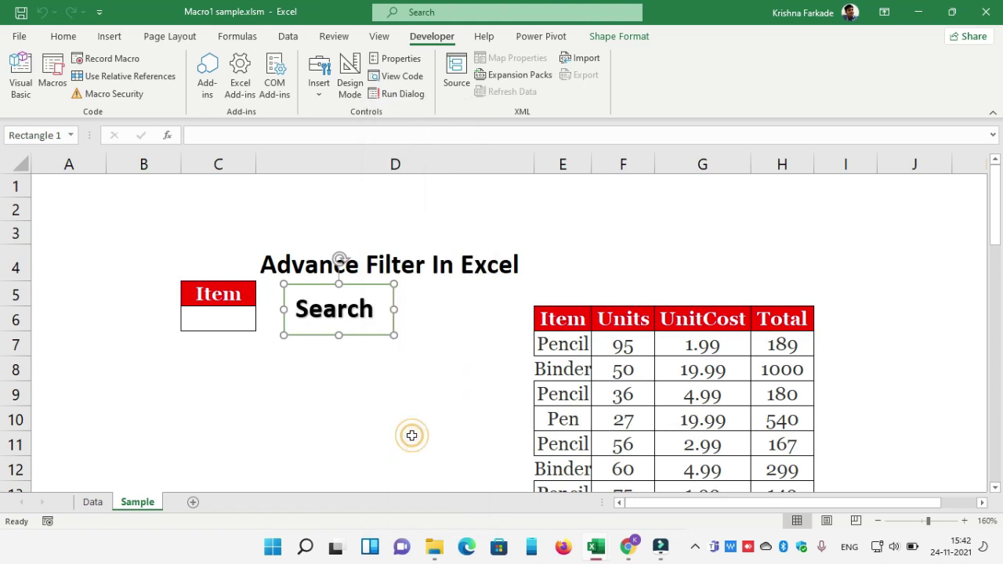
left_click(299, 319)
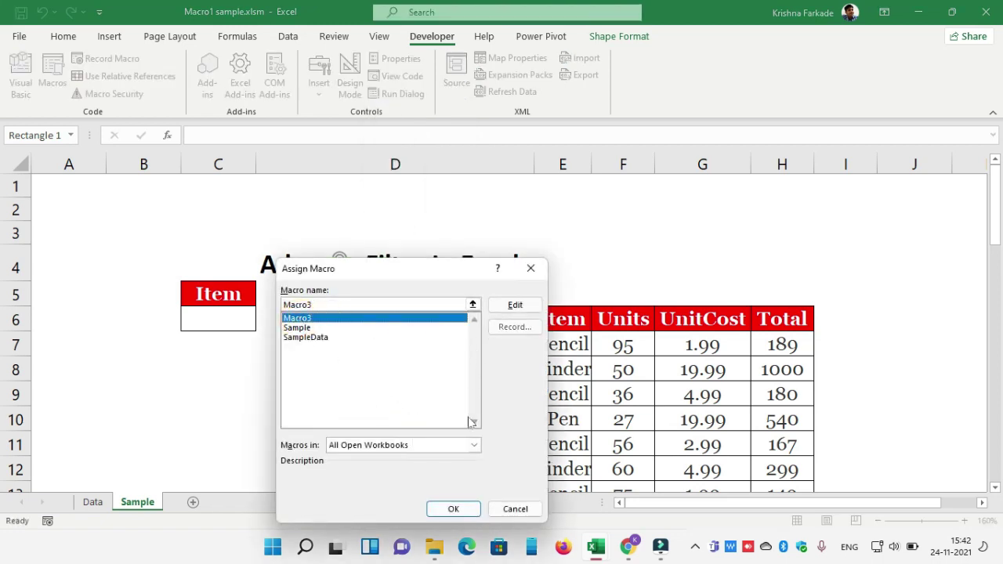
left_click(454, 509)
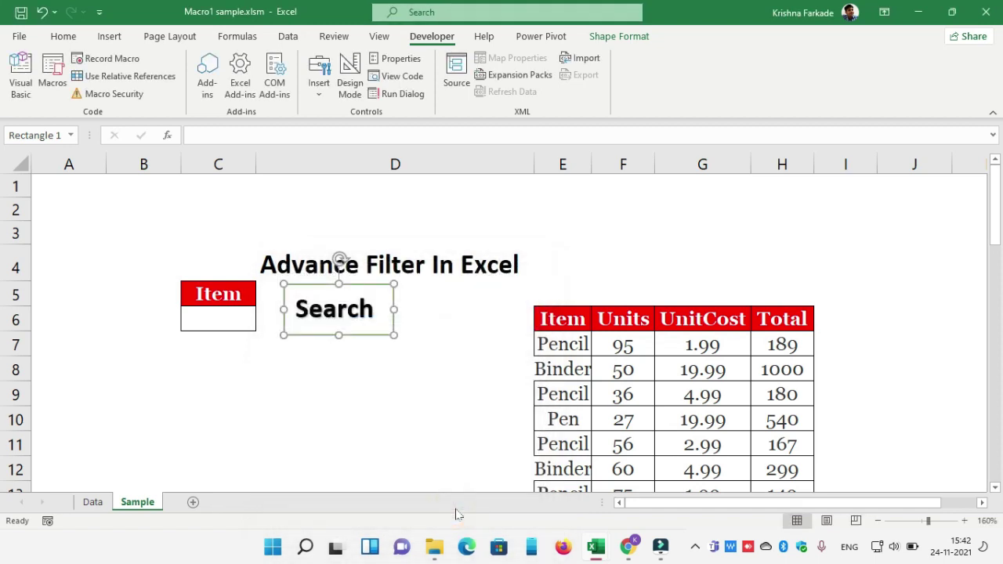
Enter Pencil in C6 and run the Search button to filter the item table
left_click(578, 335)
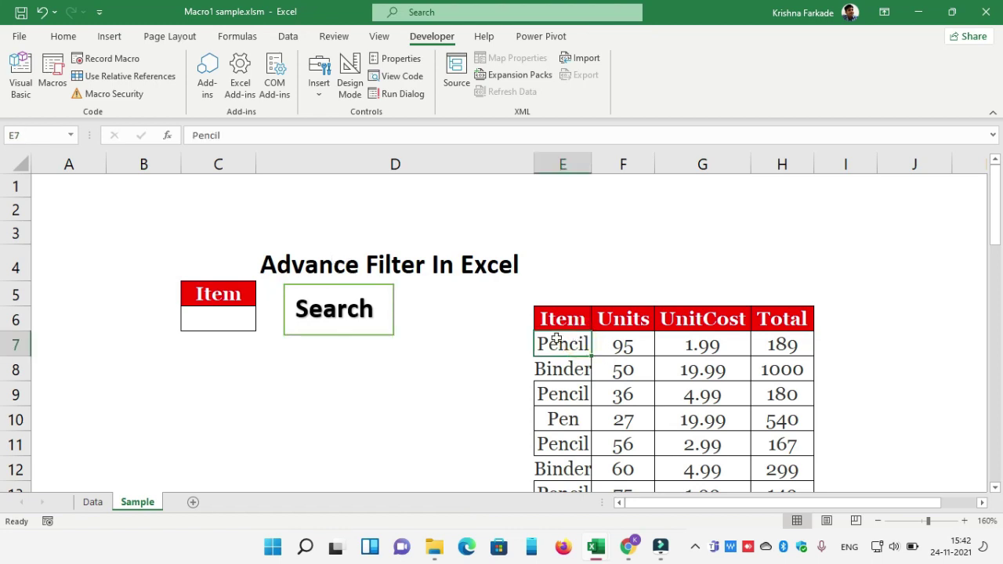
left_click(226, 323)
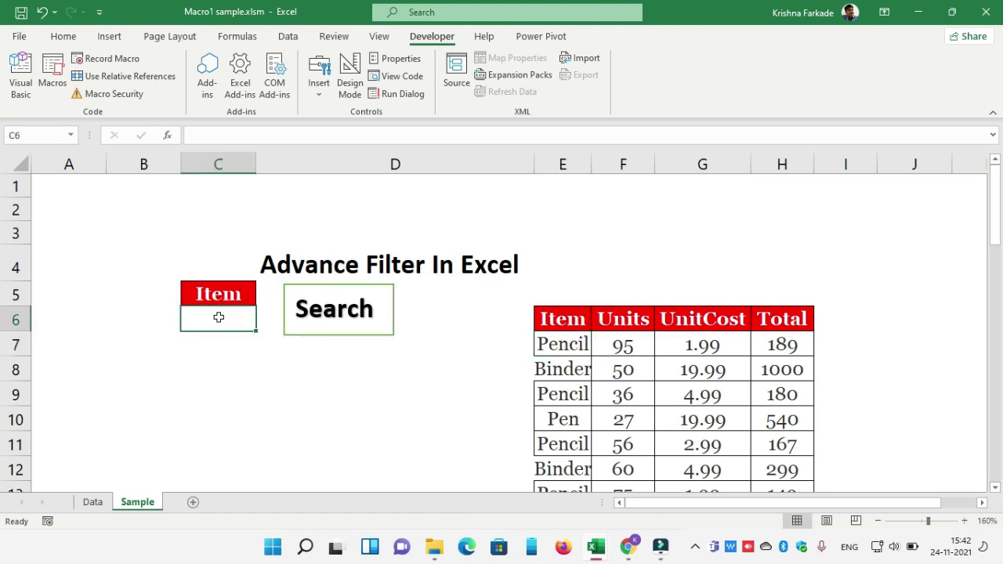
left_click(578, 326)
key("ctrl+shift+End")
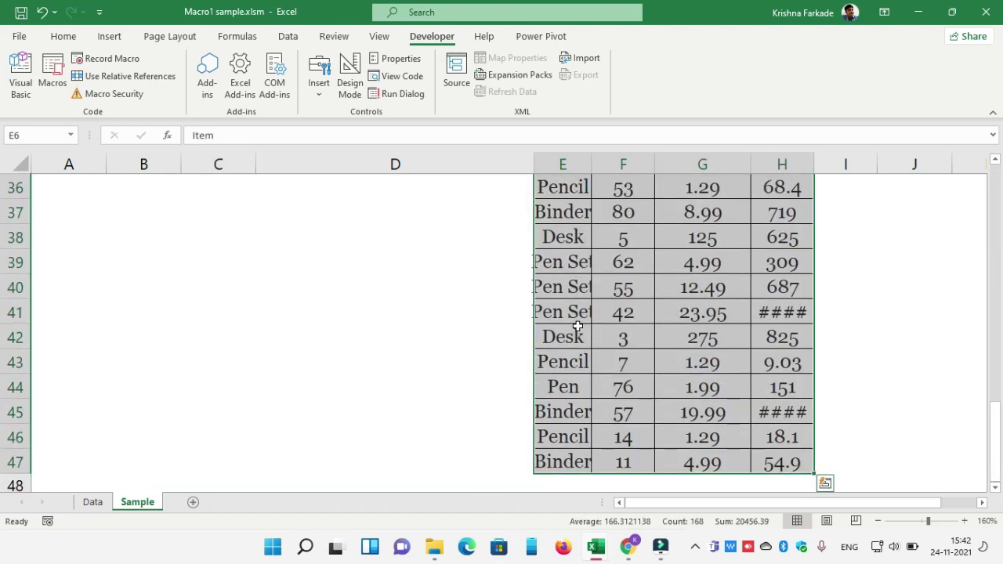
scroll(577, 326, "up", 12)
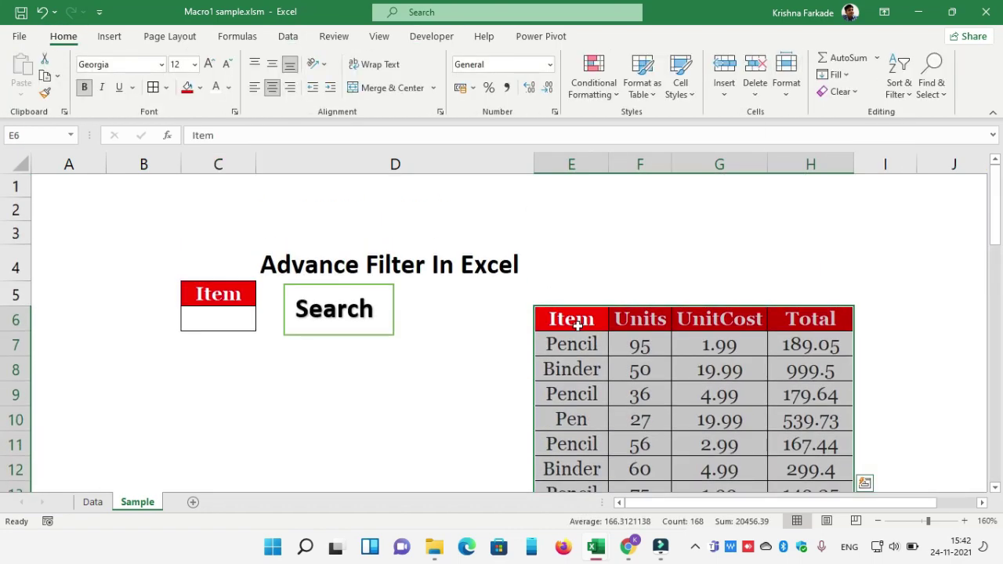
key("Up")
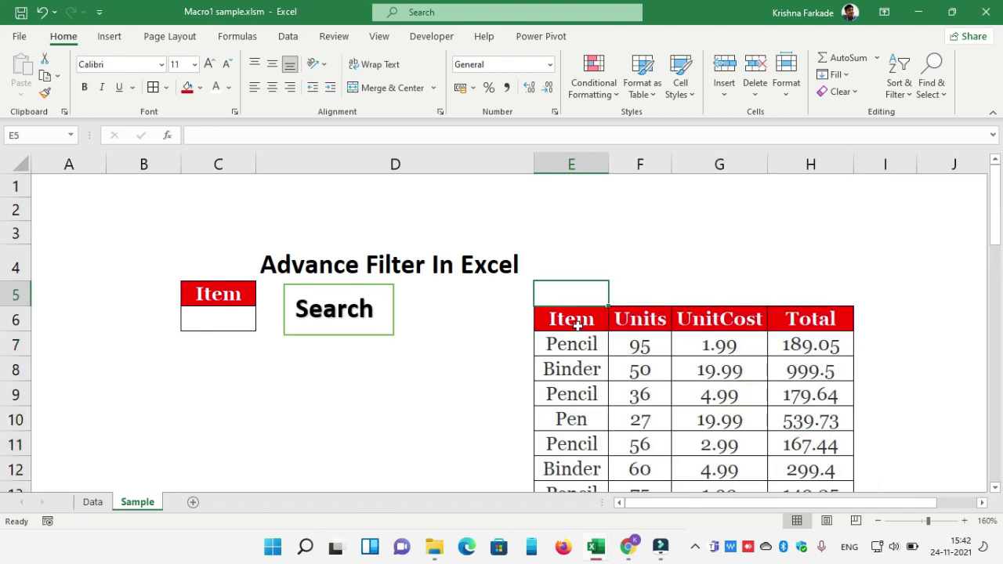
left_click(233, 321)
type("Pe")
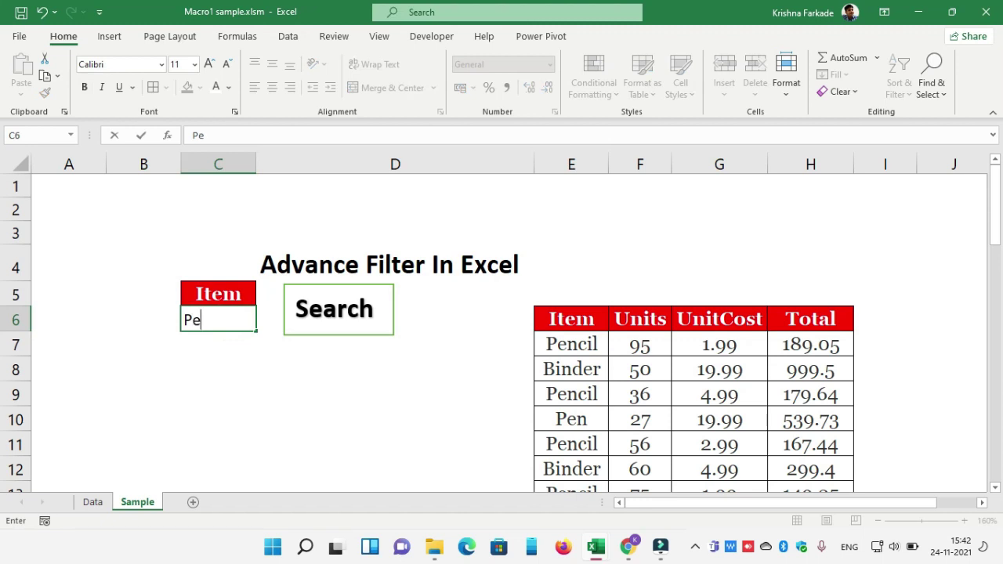
type("ncil")
left_click(320, 315)
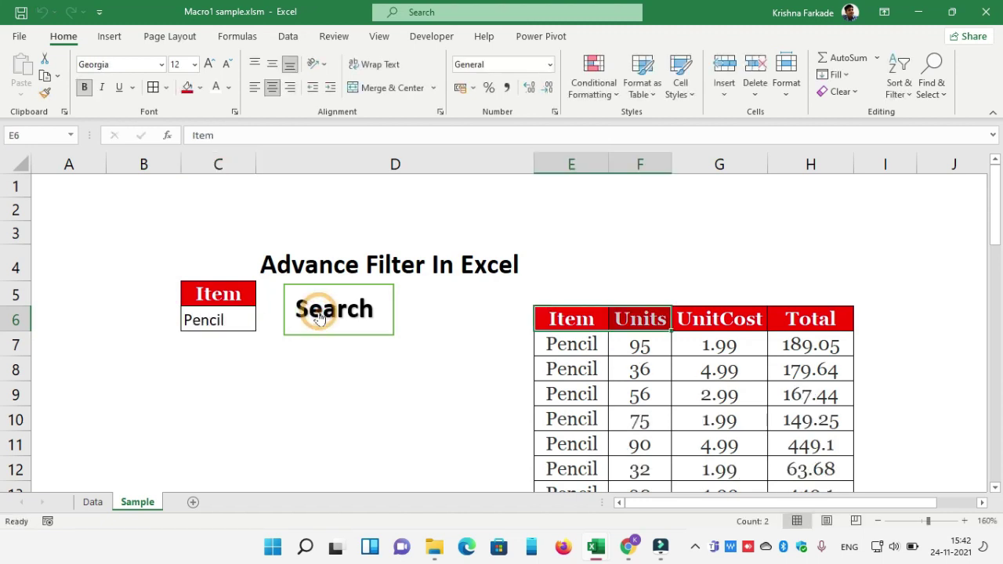
Check the Pencil rows, then copy the Item, Units, UnitCost and Total headers
left_click(655, 341)
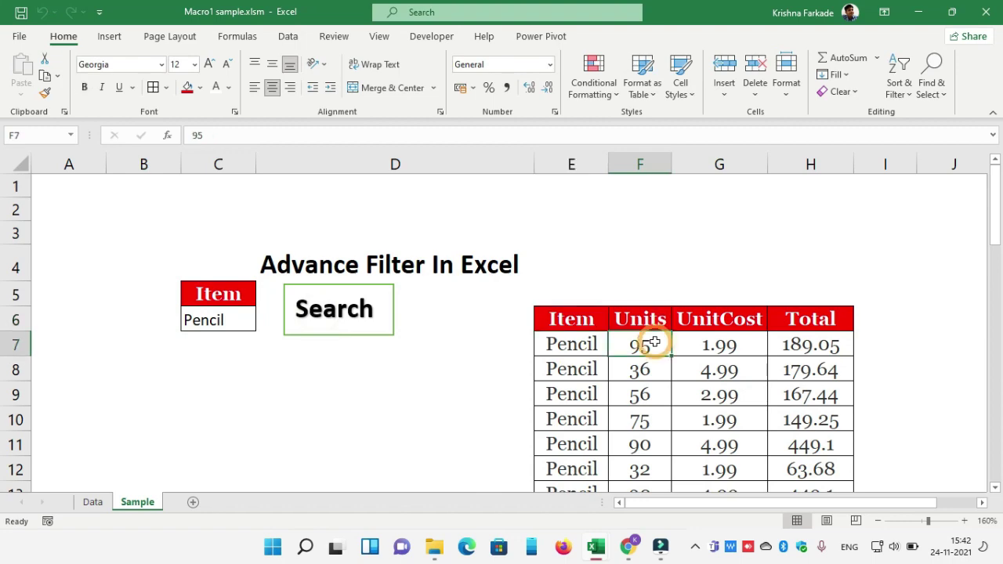
key("Down")
key("Down")
key("Down")
key("Down")
key("Down")
key("Down")
key("Up")
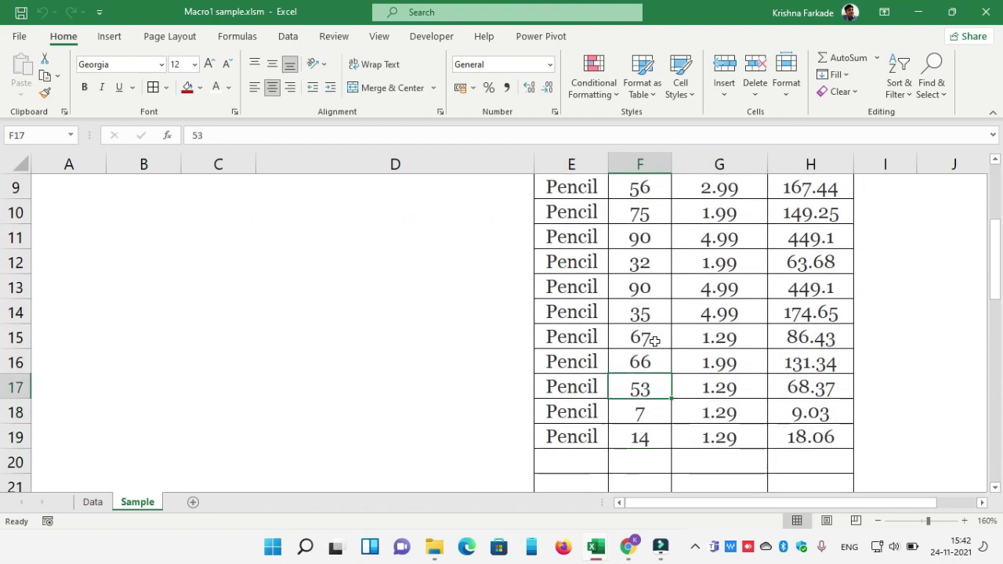
key("Up")
key("Up")
key("Up")
key("Up")
key("Down")
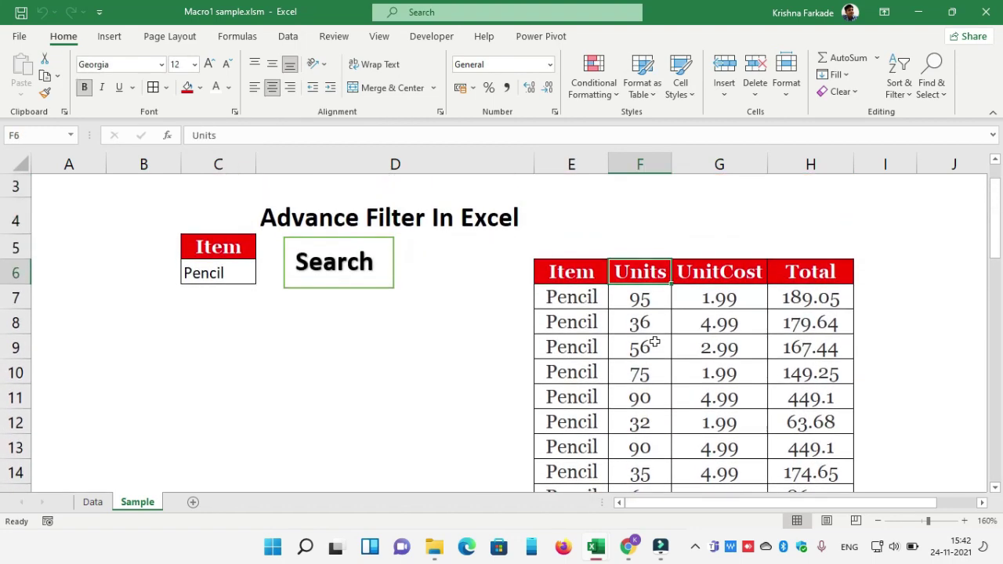
key("Left")
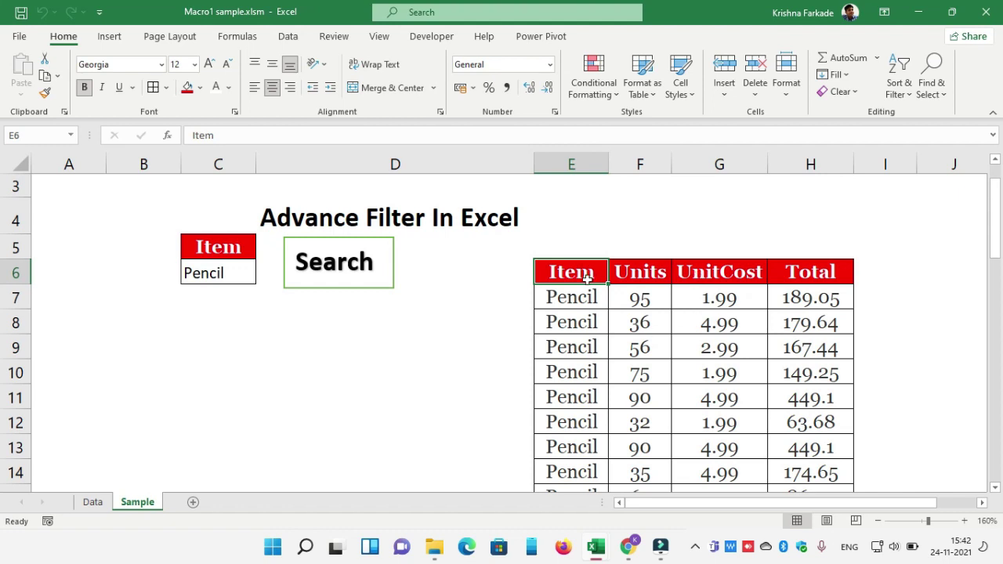
left_click(637, 273, "ctrl")
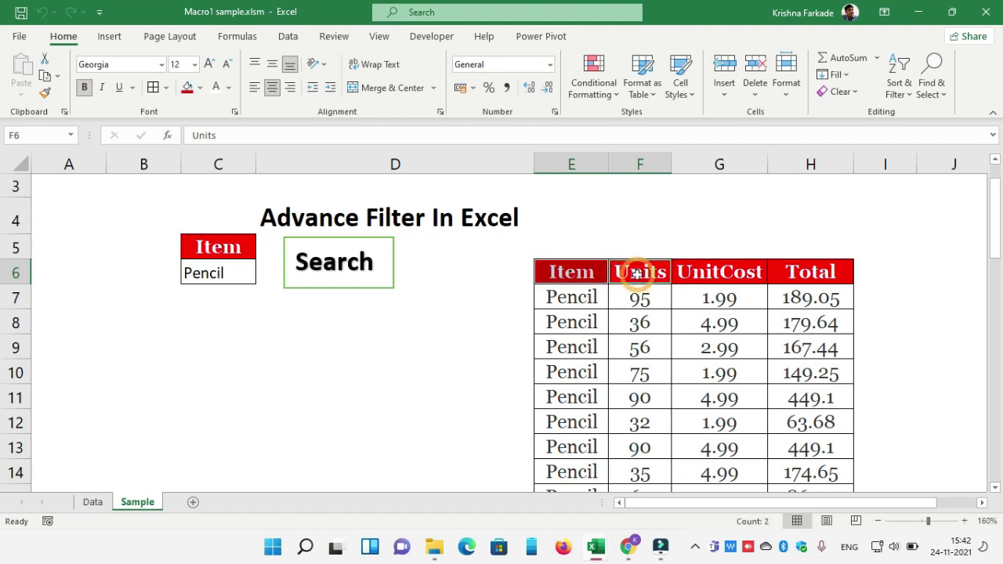
left_click(712, 271, "ctrl")
left_click(794, 271, "ctrl")
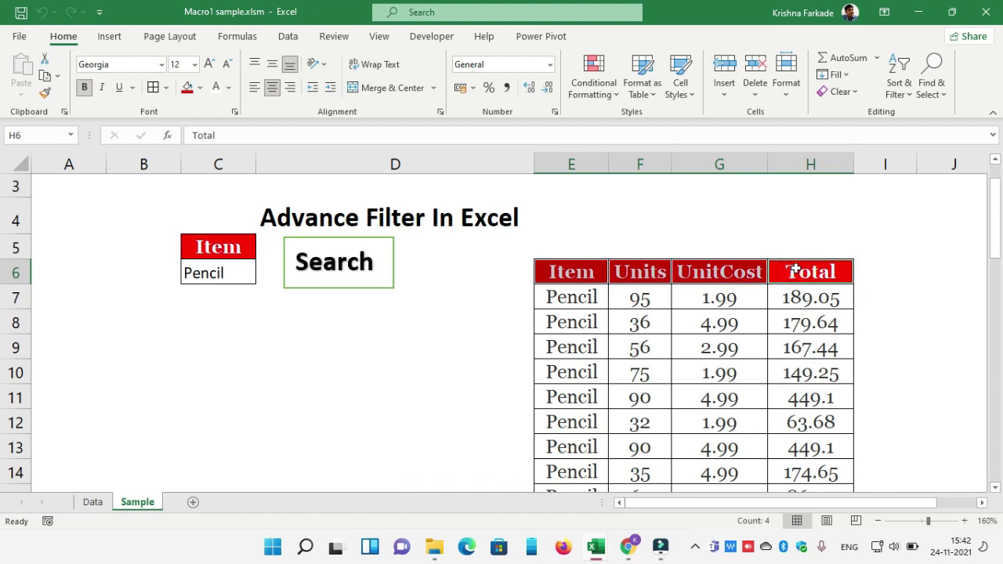
key("ctrl+c")
left_click(569, 196)
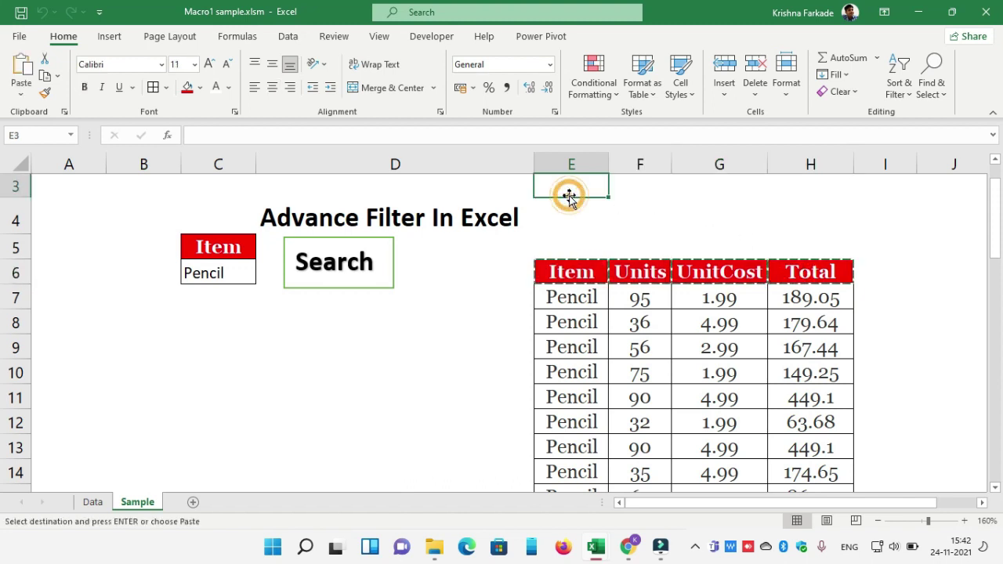
key("ctrl+v")
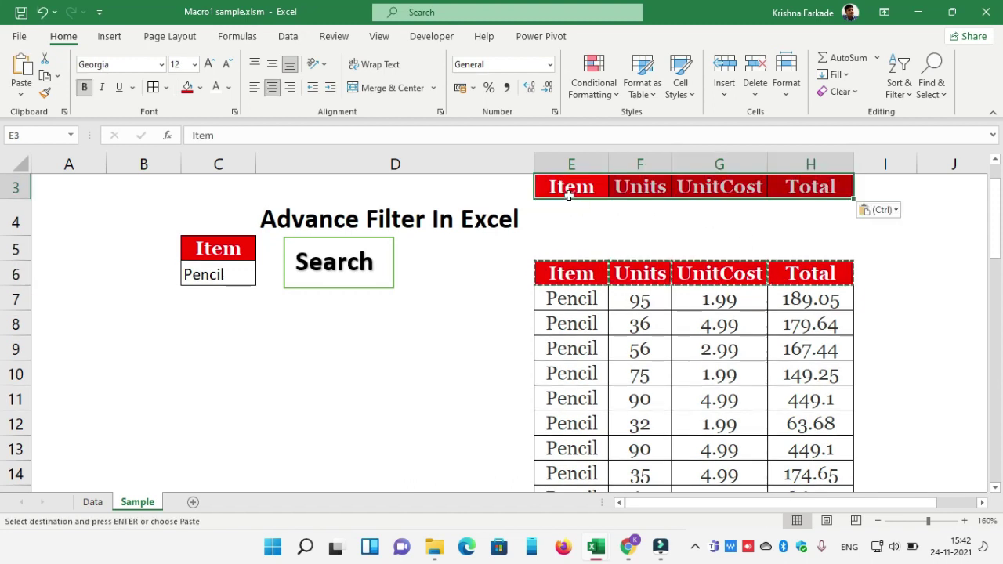
key("ctrl")
key("Escape")
key("Down")
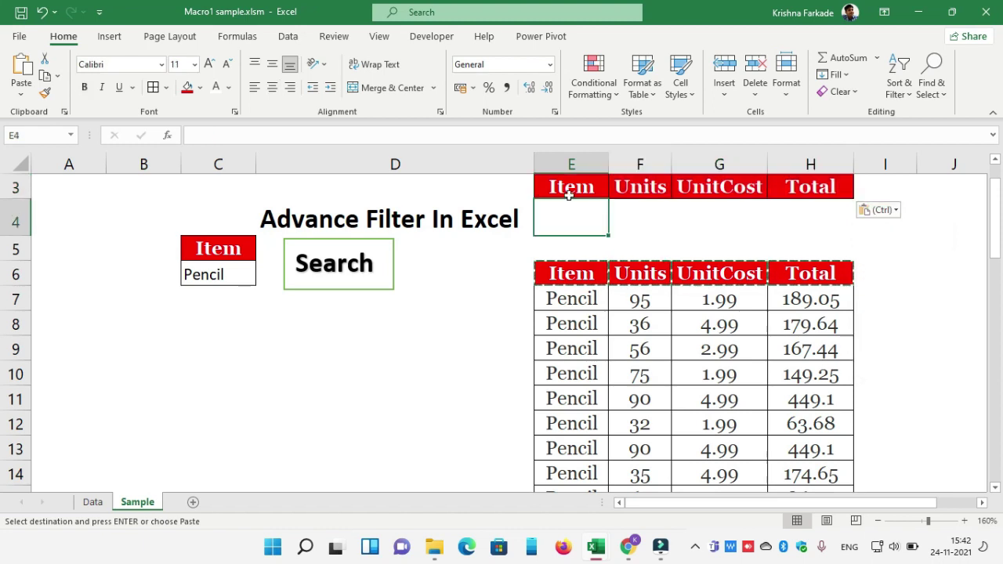
type("=")
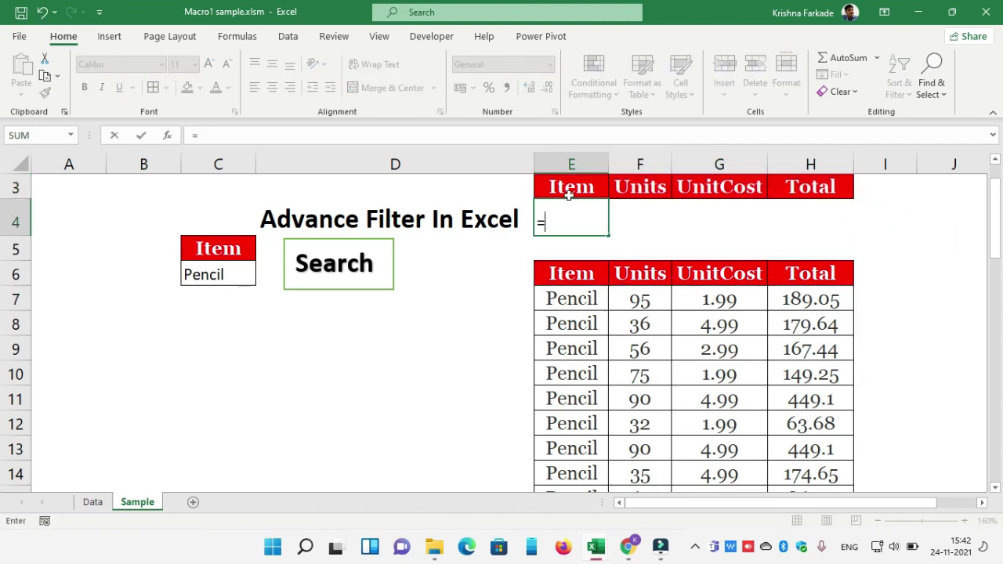
key("Escape")
key("shift+Right")
key("shift+Right")
key("shift+Right")
key("shift+Right")
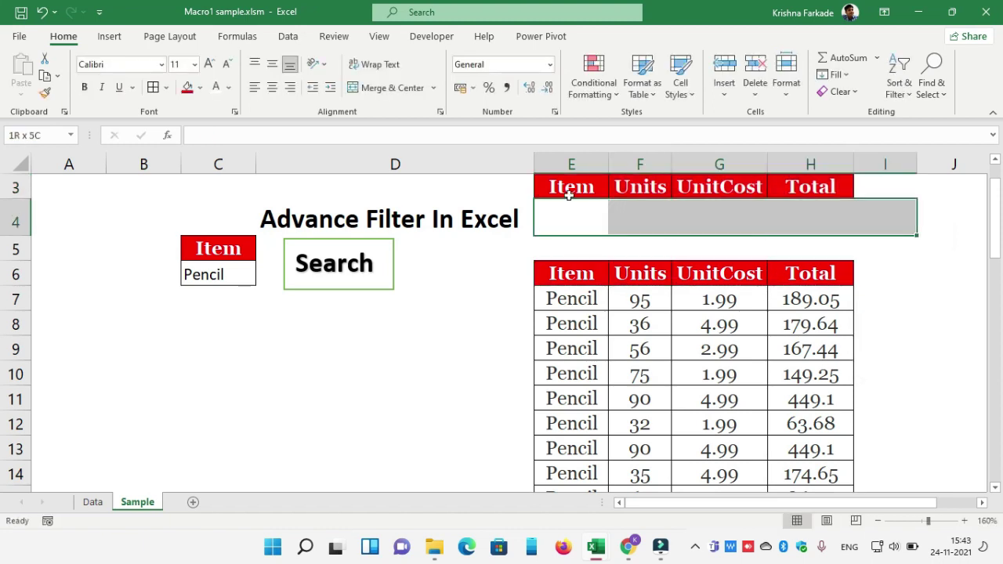
key("shift+Left")
type("=s")
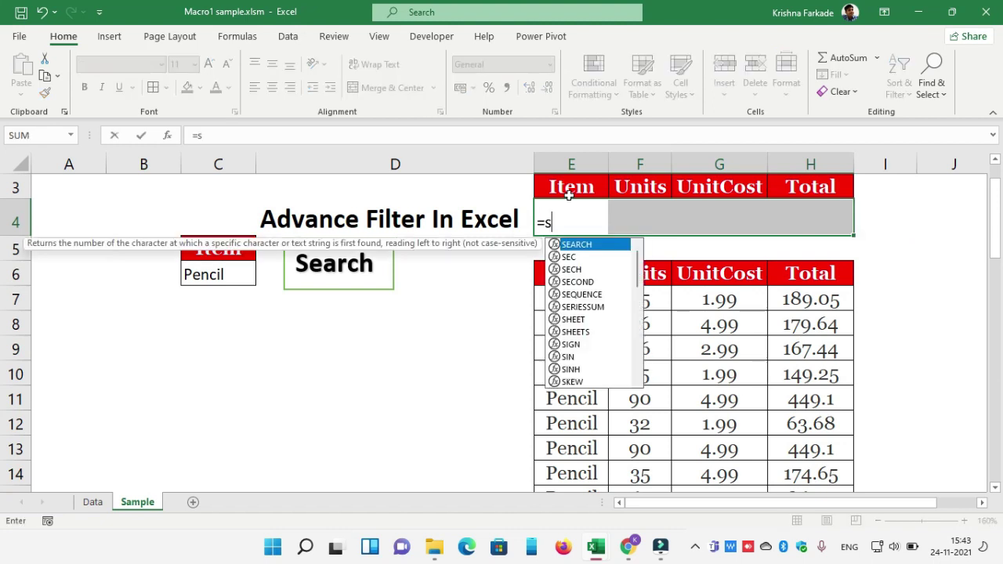
type("um")
key("Tab")
key("Down")
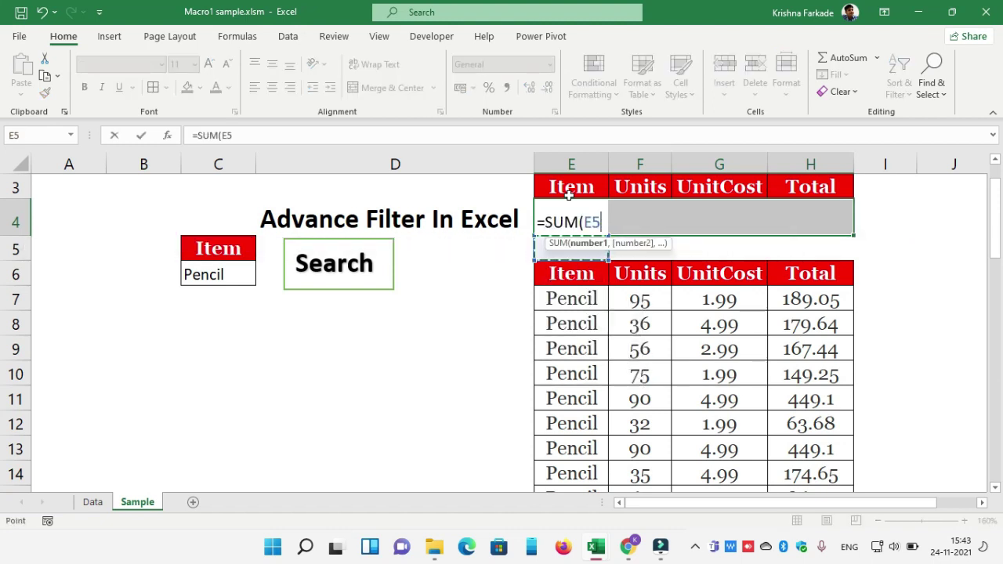
key("Down")
key("Down")
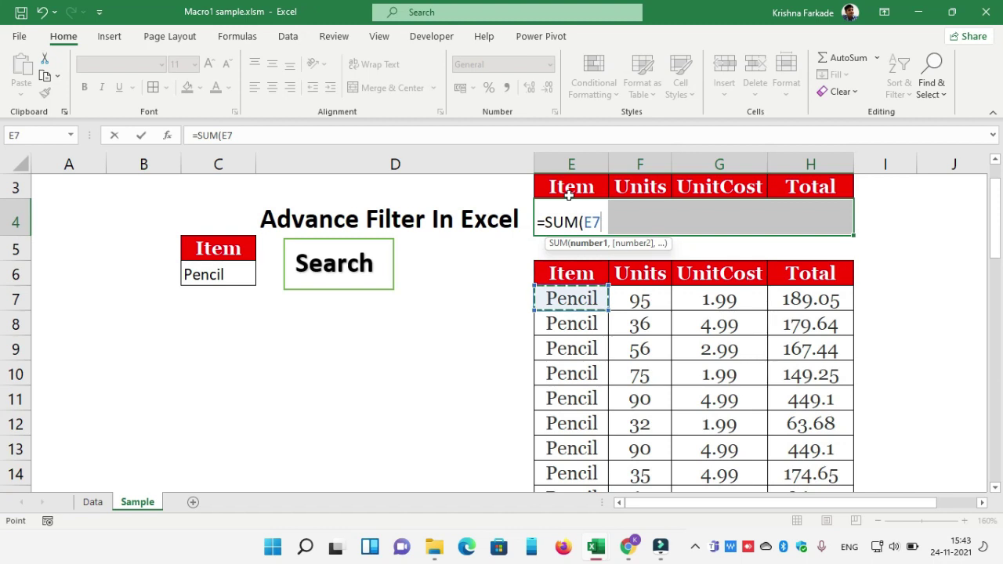
key("Escape")
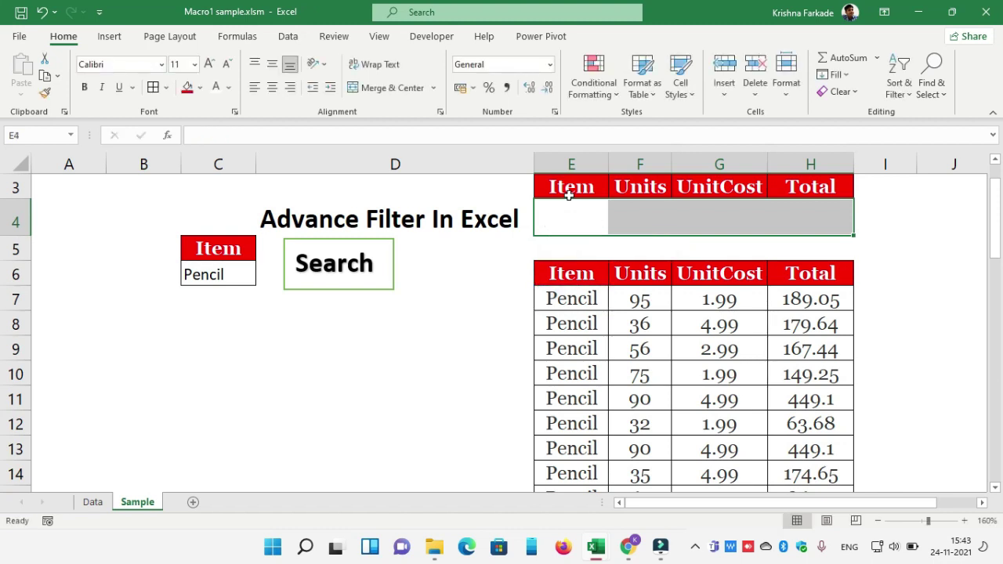
left_click(570, 196)
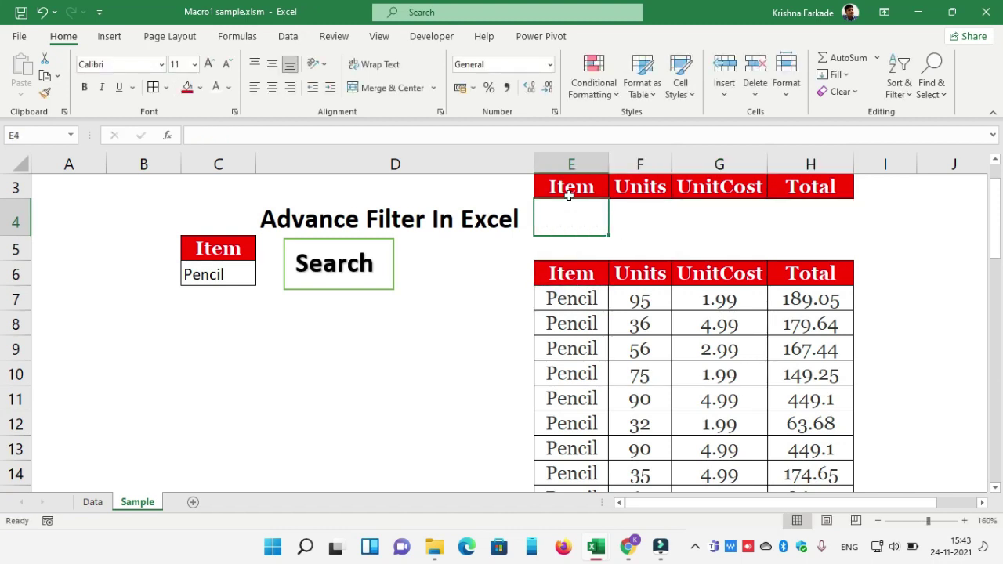
type("+")
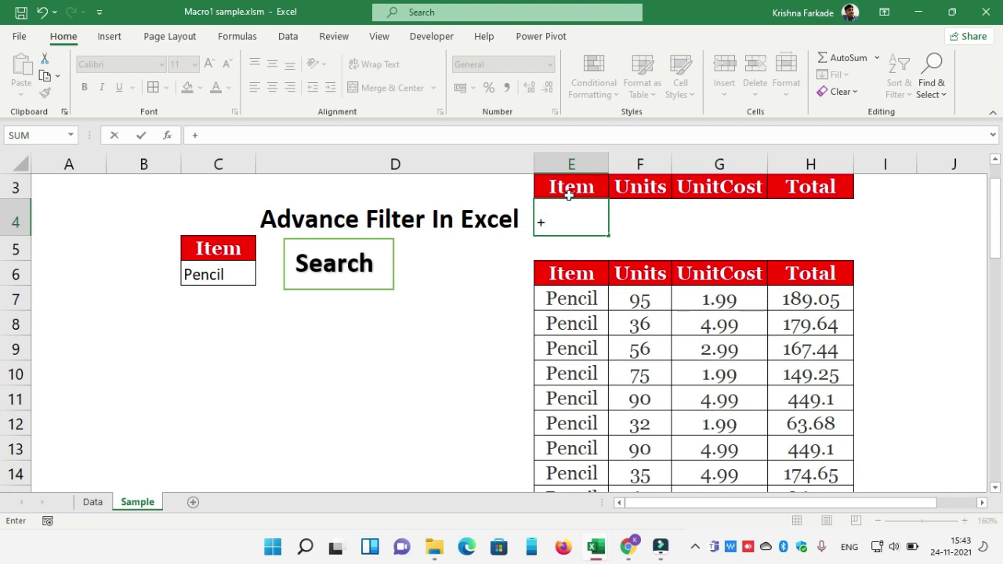
type("count")
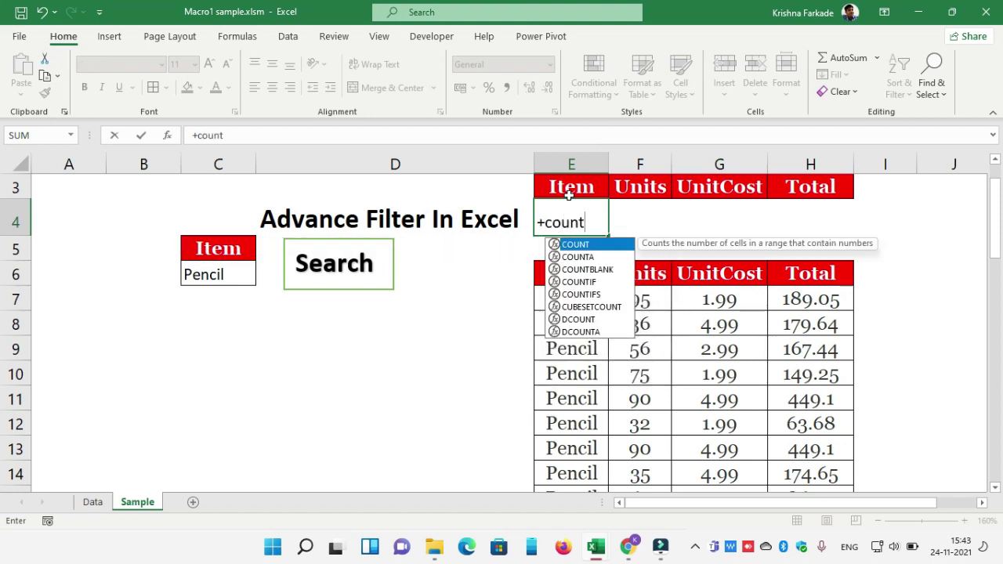
key("Down")
key("Down")
key("Down")
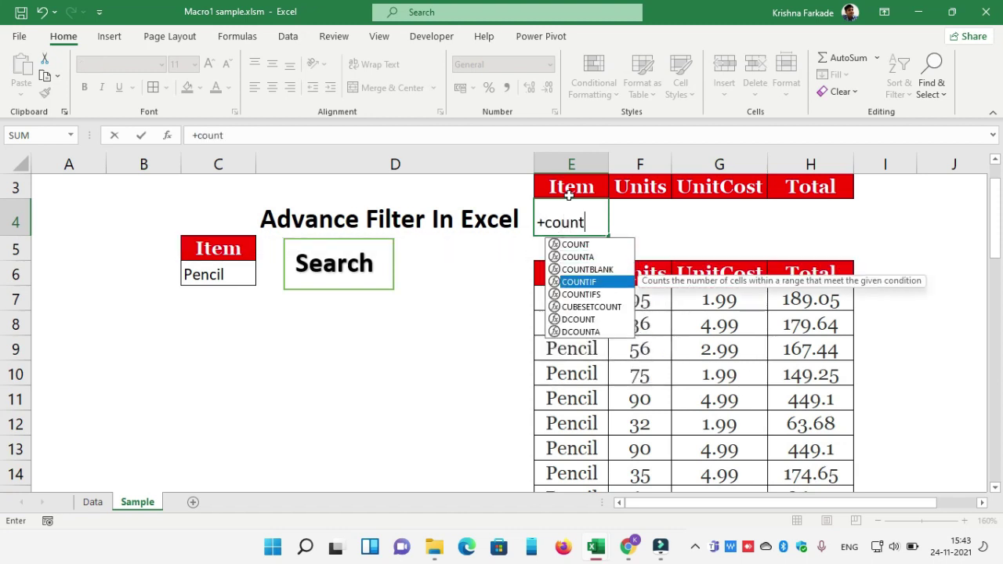
key("Tab")
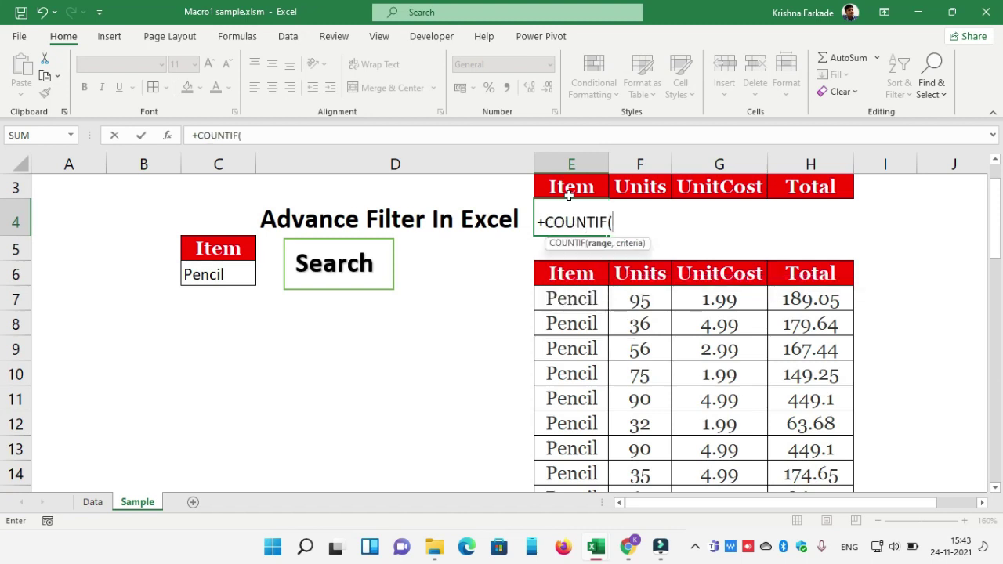
key("BackSpace")
key("BackSpace")
key("BackSpace")
type("a")
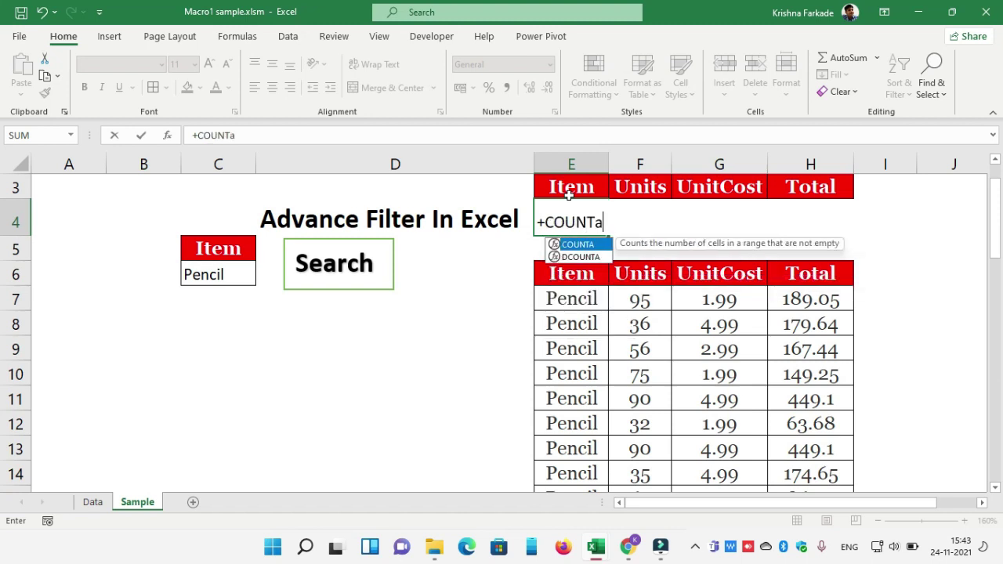
key("Tab")
key("Down")
key("Down")
key("Down")
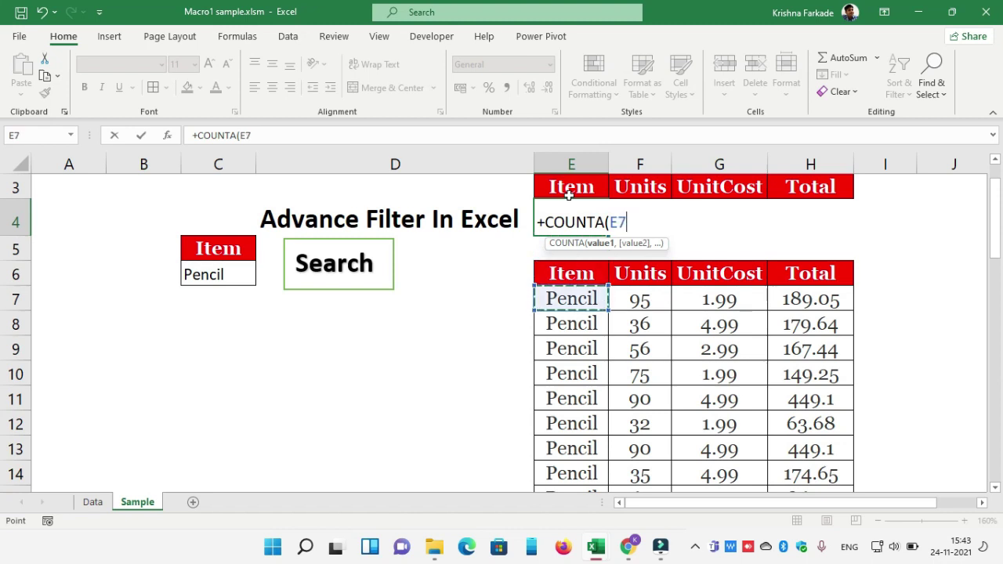
key("ctrl+shift+Down")
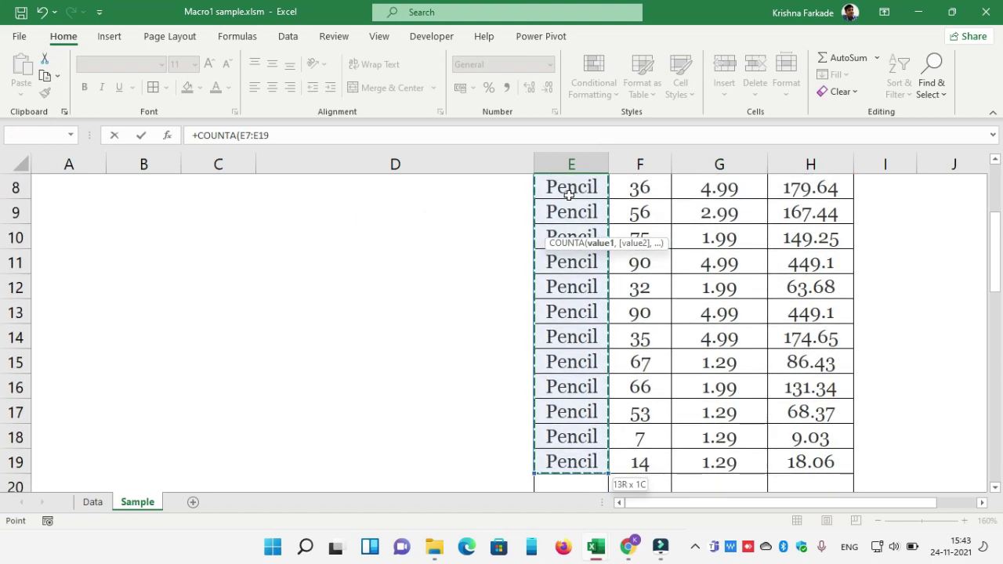
type(",")
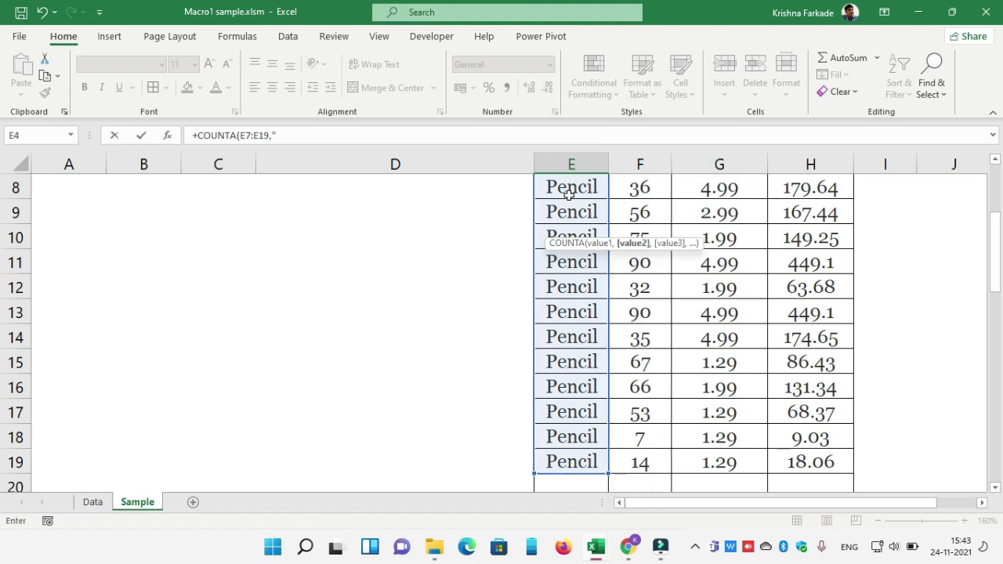
key("Escape")
key("Up")
key("Up")
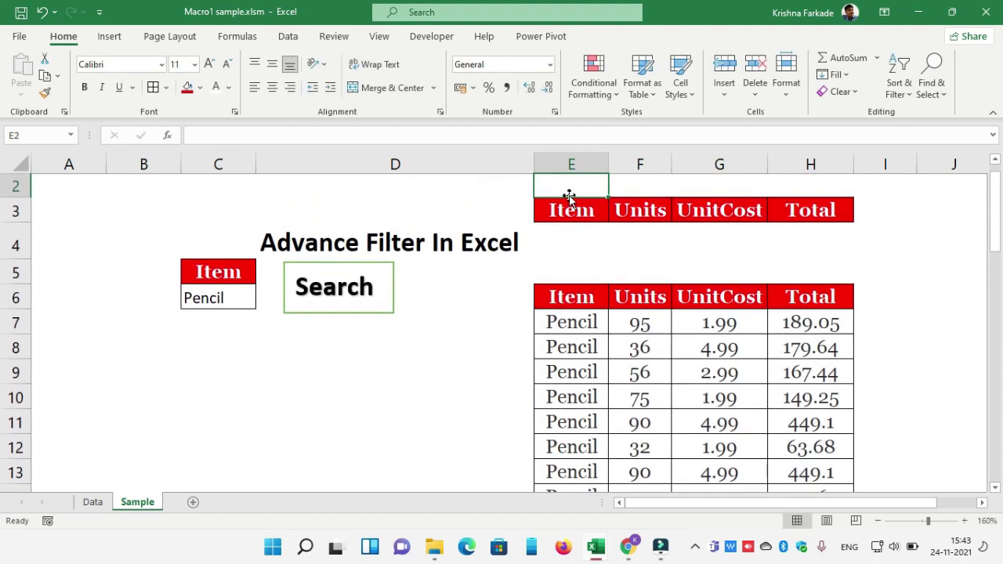
Delete the Item header cell E3, shifting the remaining summary headers left
key("Down")
key("shift+Right")
key("shift+Right")
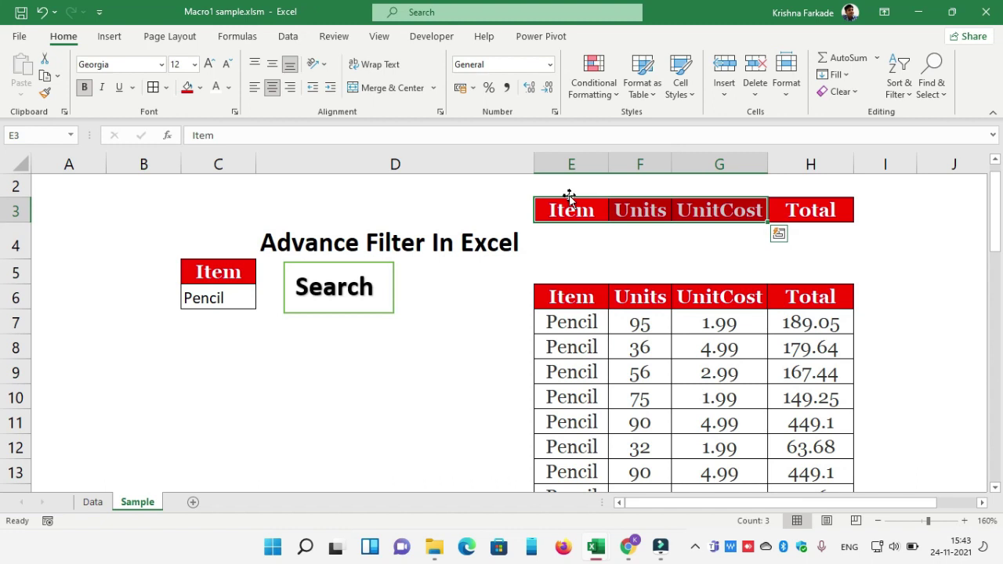
key("Down")
key("Right")
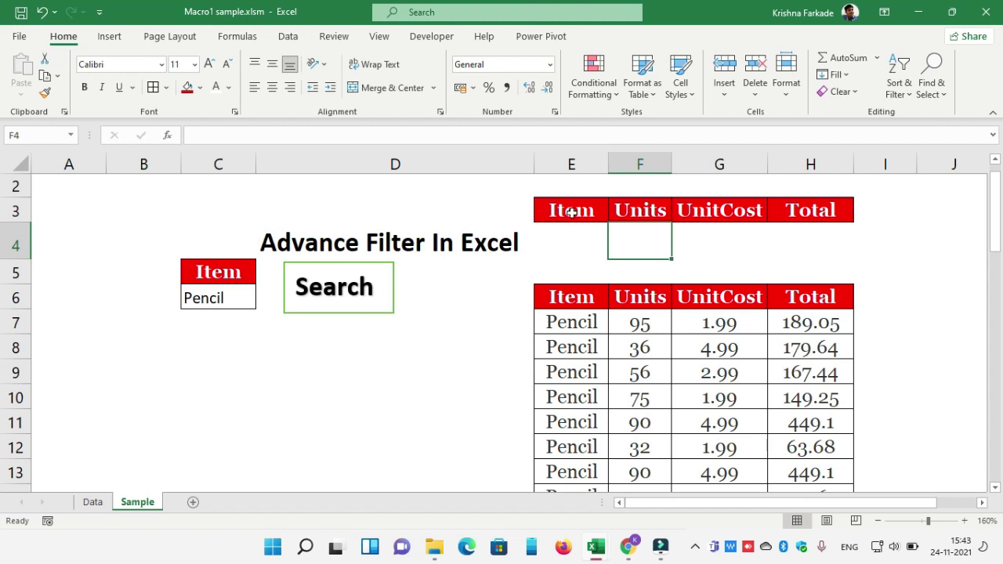
left_click(571, 213)
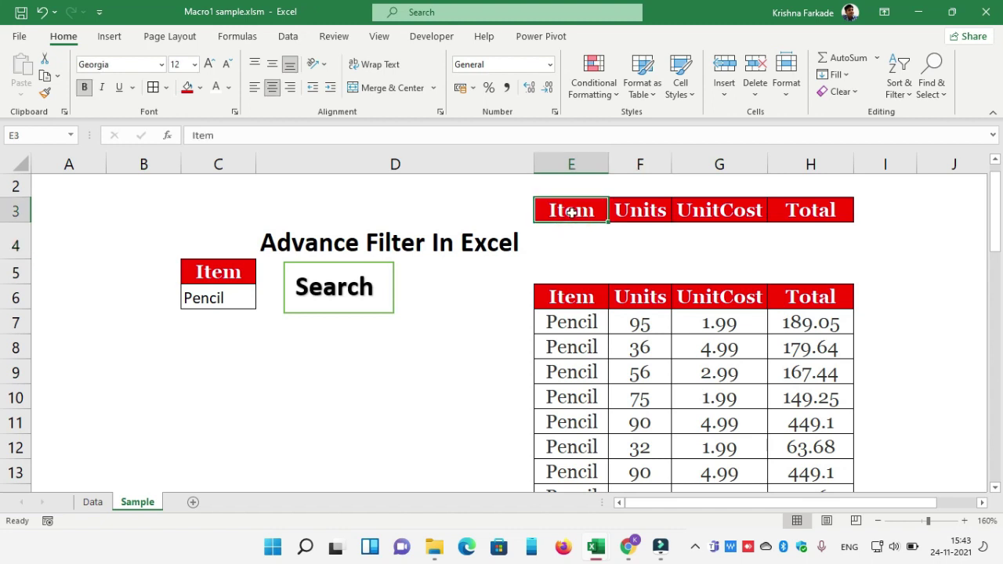
key("ctrl+minus")
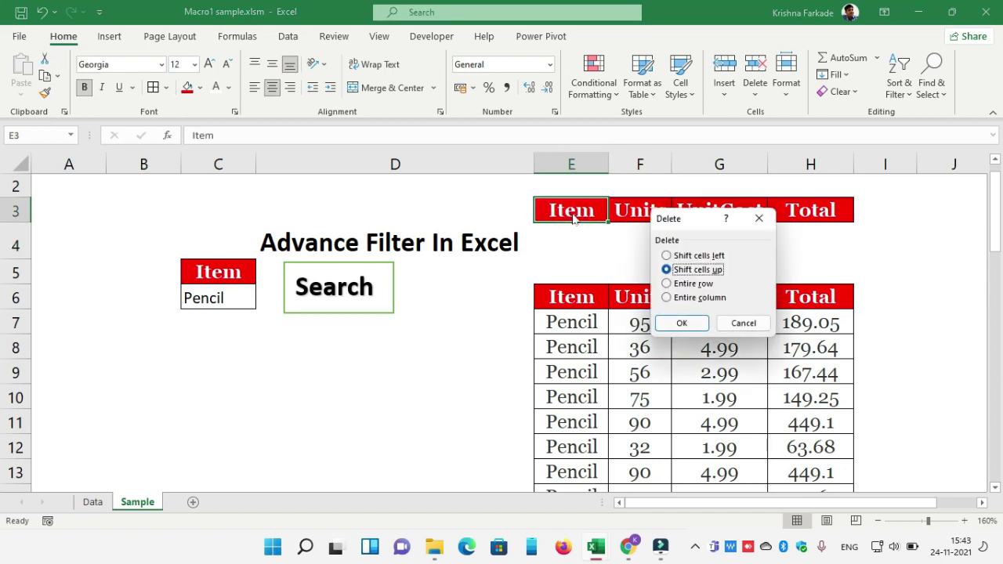
key("Escape")
key("ctrl+minus")
key("Up")
key("Return")
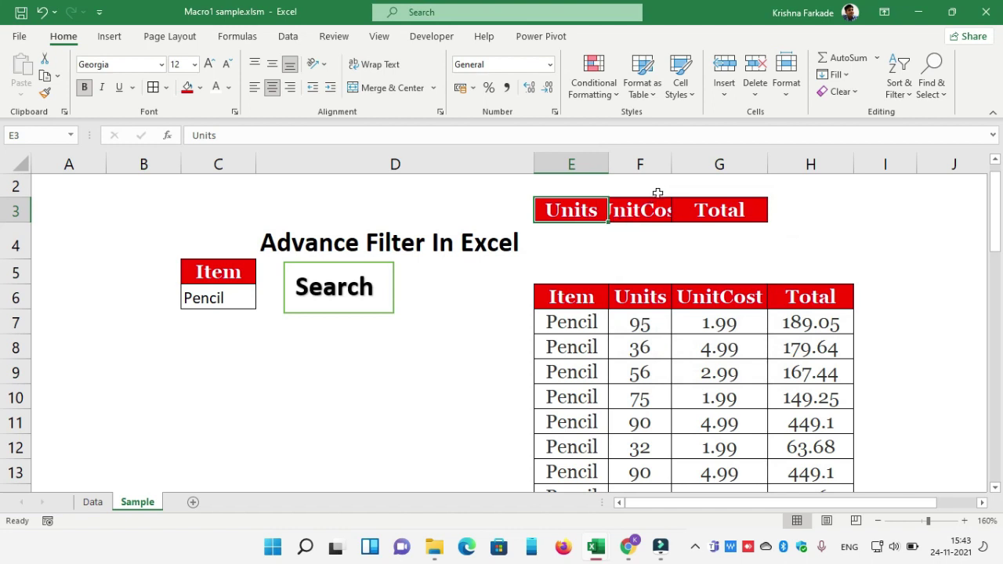
Autofit column F and fill E4:G4 with =SUM(F7:F1048576) using Ctrl+Enter
double_click(672, 168)
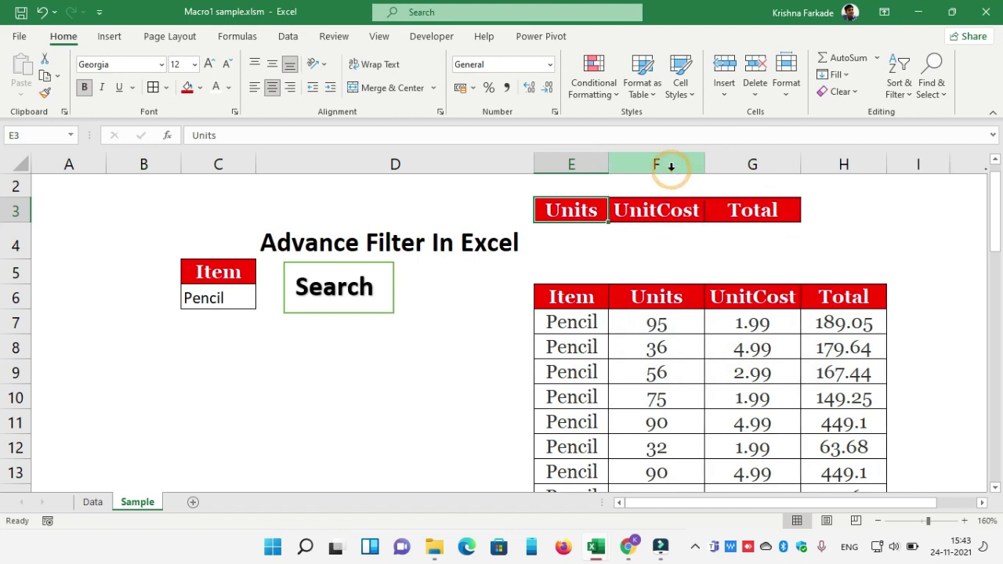
left_click(620, 238)
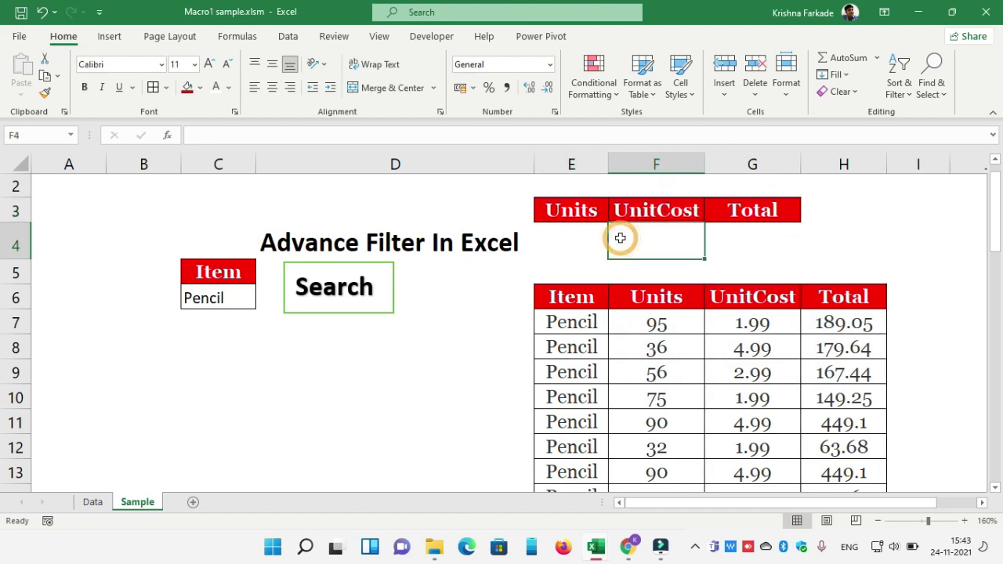
left_click(579, 238)
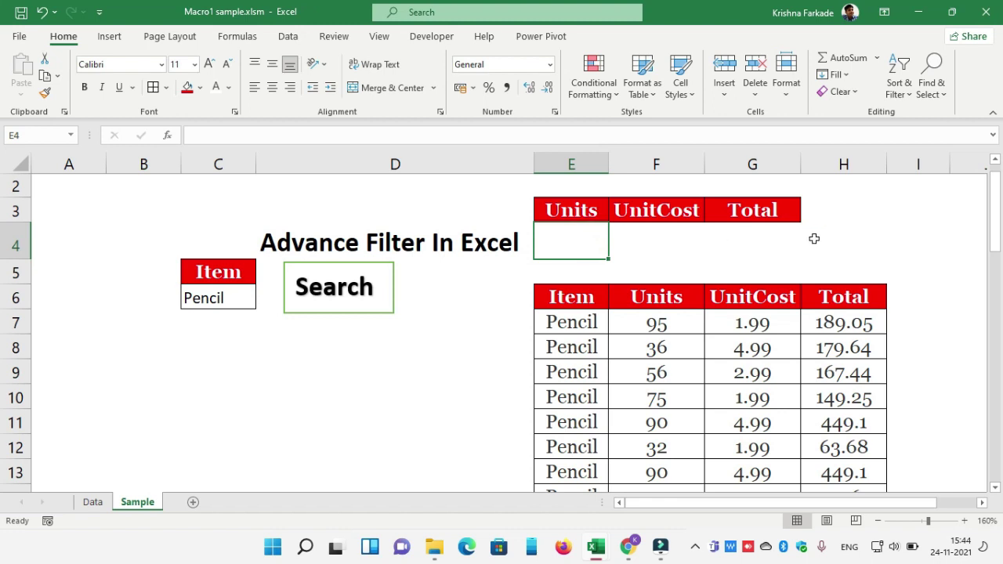
key("shift+Right")
key("shift+Right")
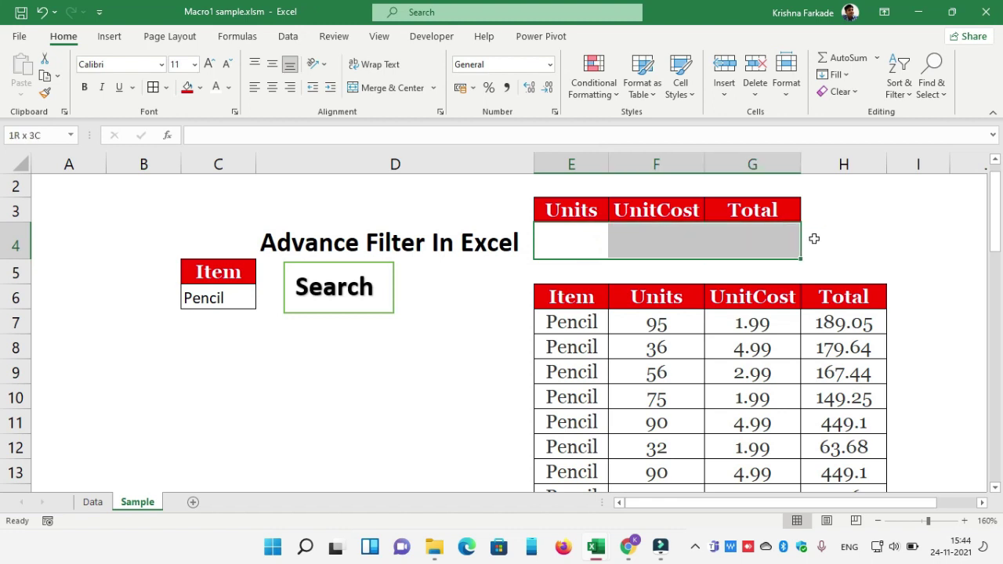
type("=sum")
key("Tab")
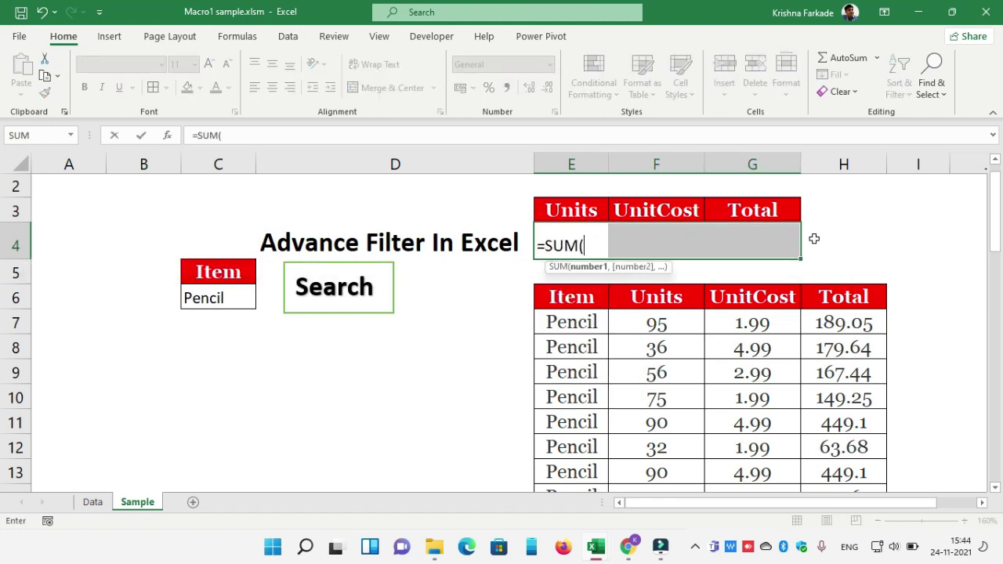
key("Down")
key("Down")
key("Down")
key("Right")
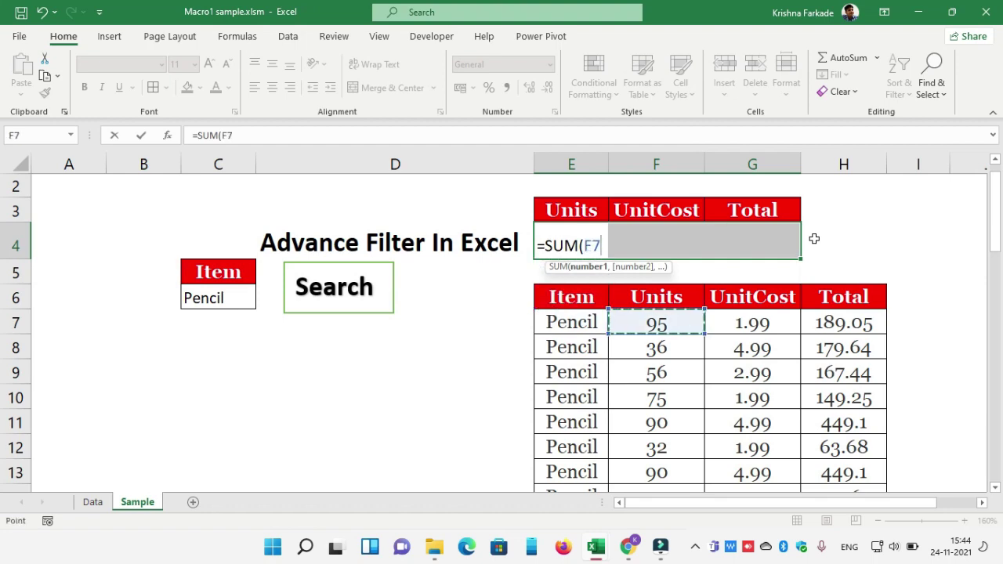
key("Up")
key("Down")
key("shift+Down")
key("shift+Down")
key("shift+Down")
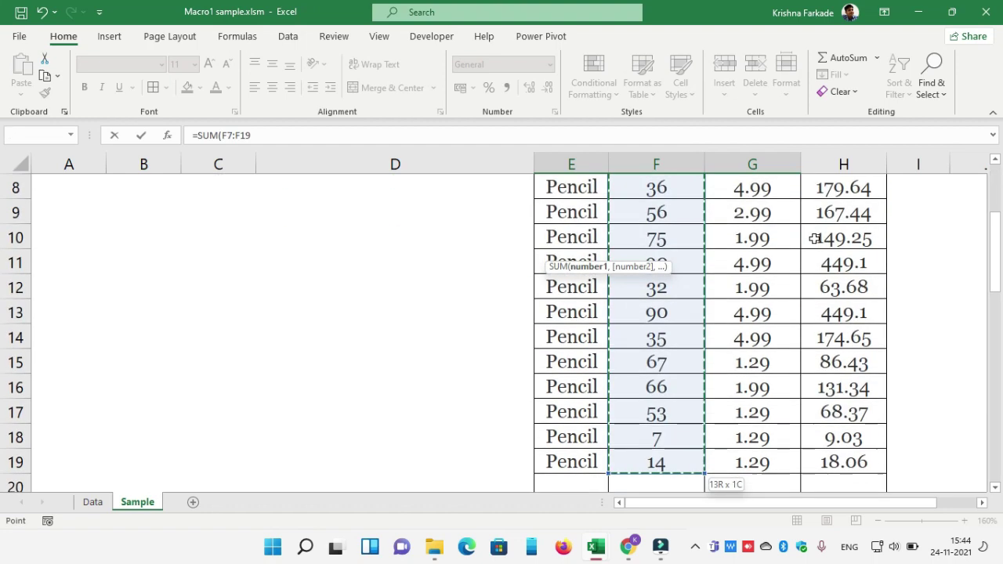
key("shift+Down")
key("ctrl+shift+Down")
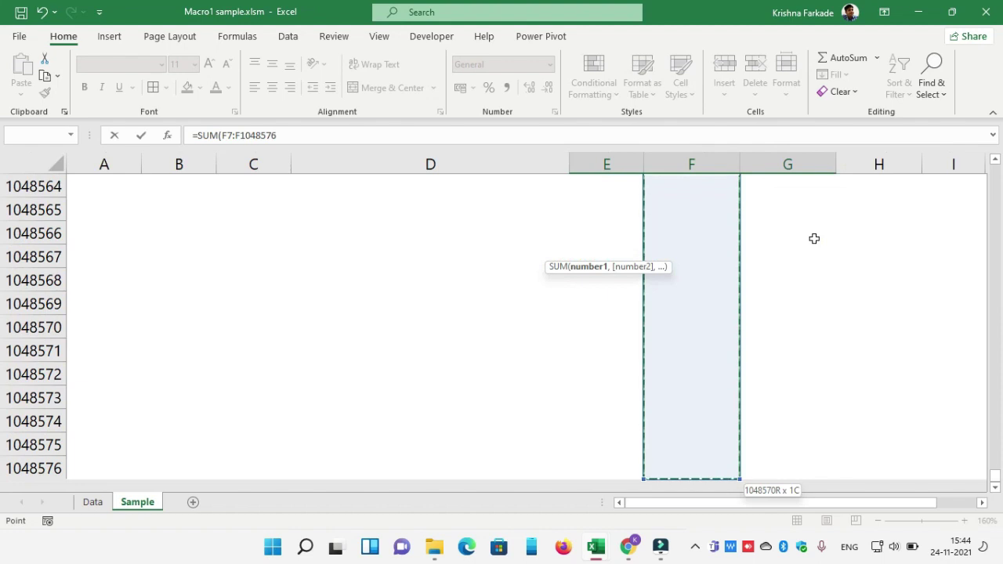
key("ctrl+Return")
Review the summary sum formulas and select the Total header with its sum
key("ctrl+BackSpace")
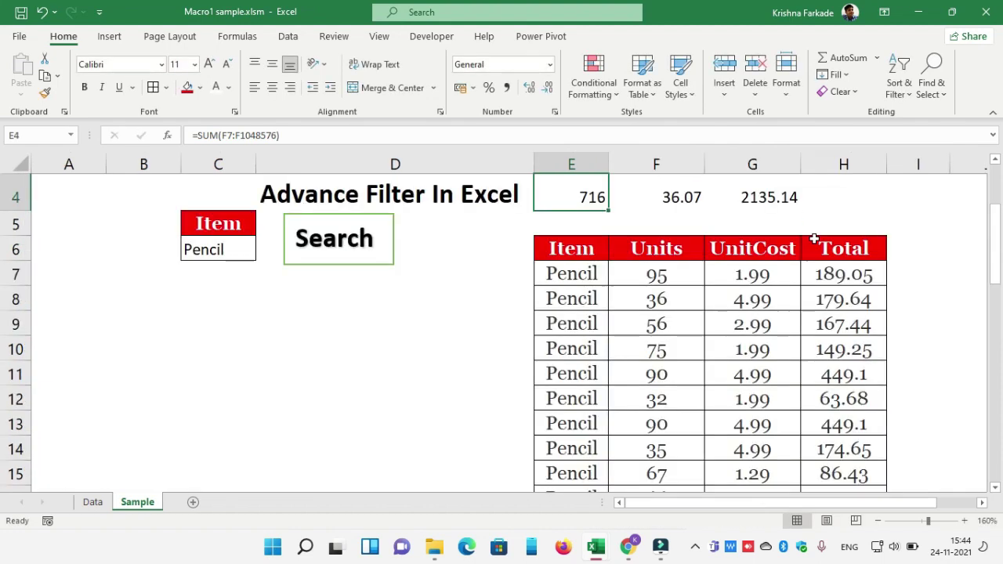
key("Up")
key("Down")
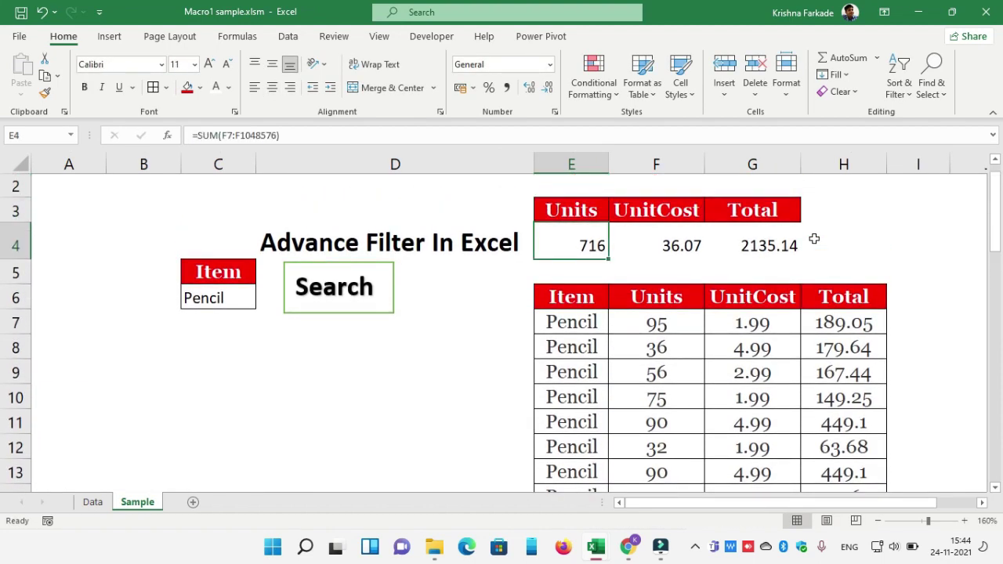
key("Right")
key("Right")
key("Left")
key("Left")
key("shift+Right")
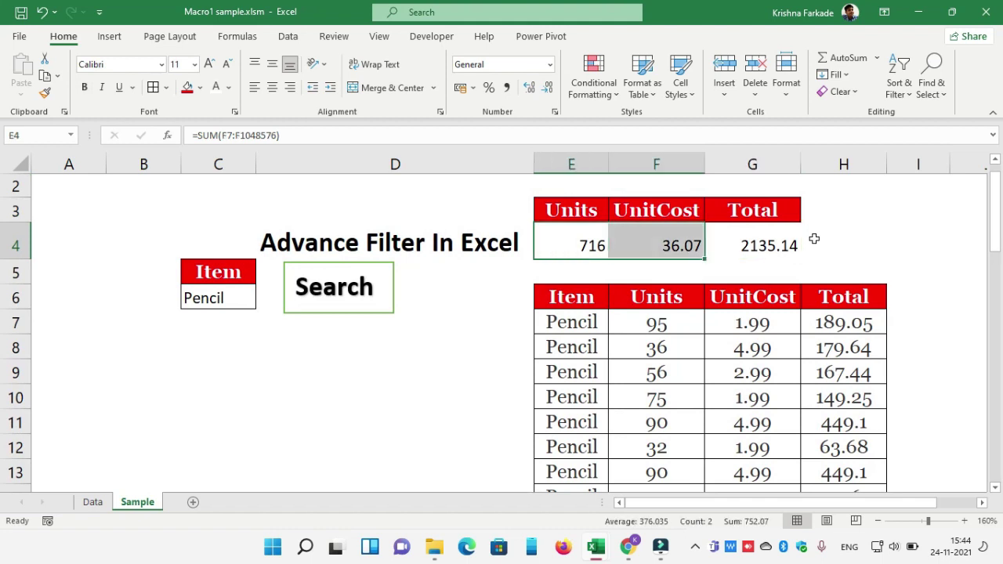
key("shift+Right")
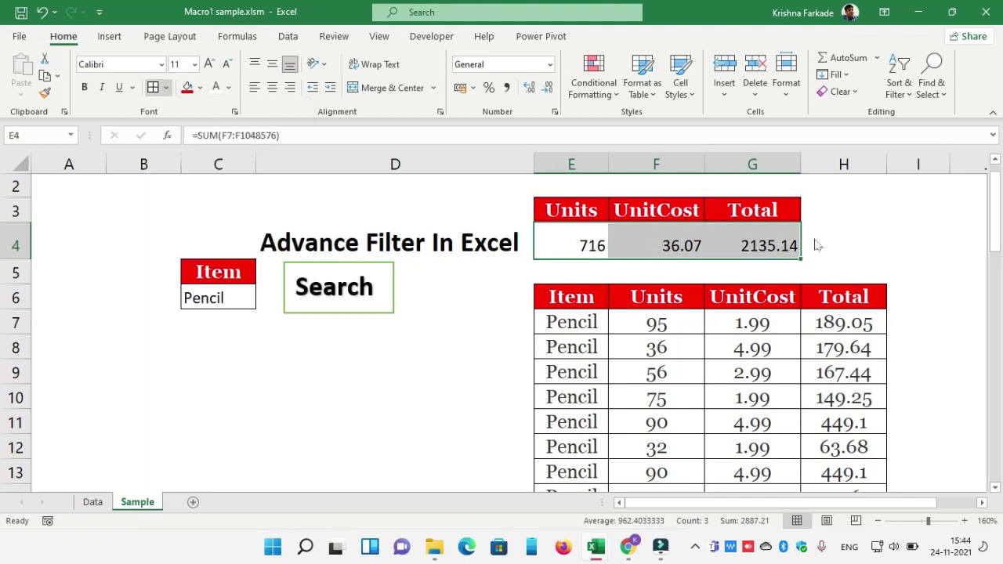
key("Up")
key("Right")
key("Right")
key("shift+Down")
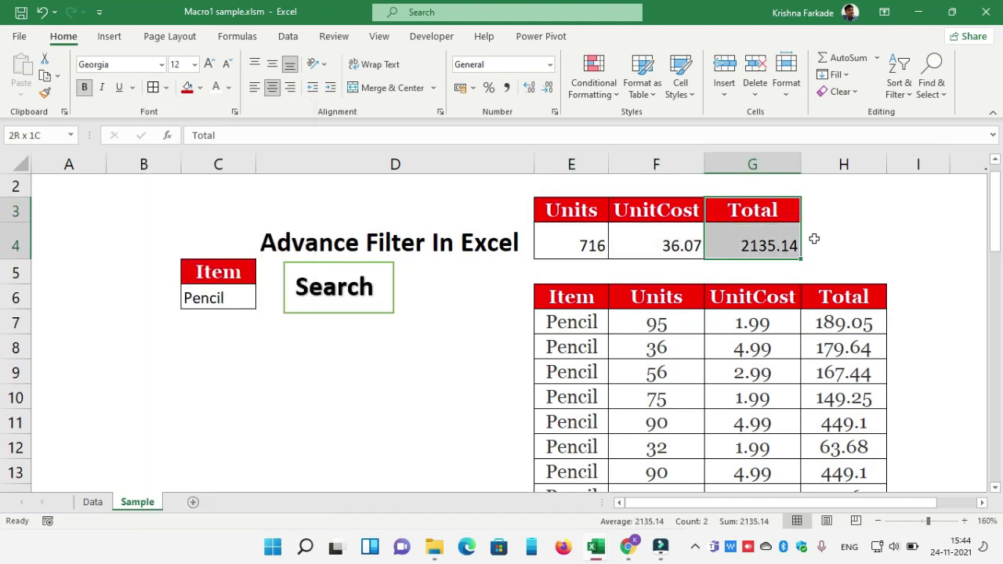
Format the Total cells with dark blue fill, bold white size-16 text, middle aligned
left_click(201, 88)
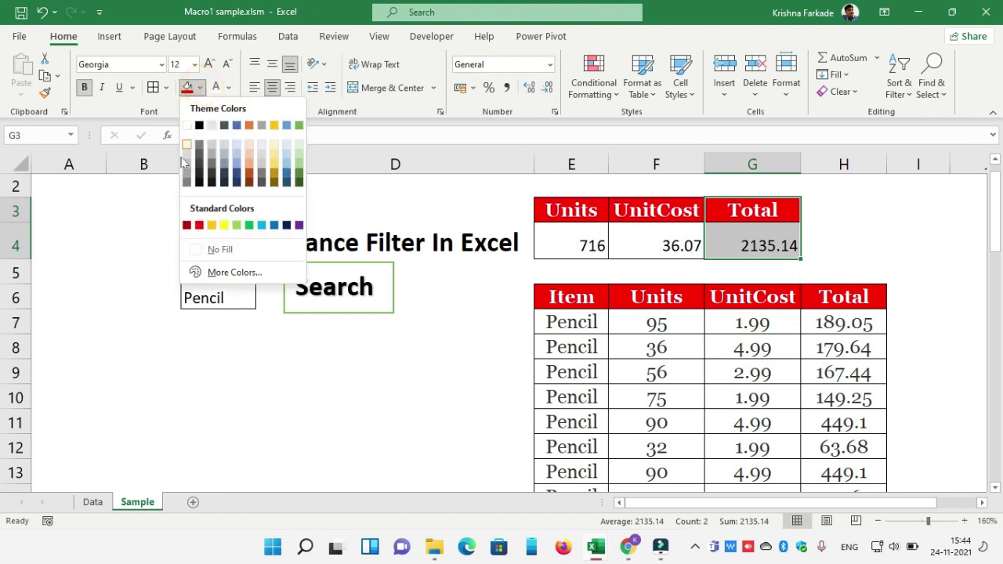
left_click(286, 225)
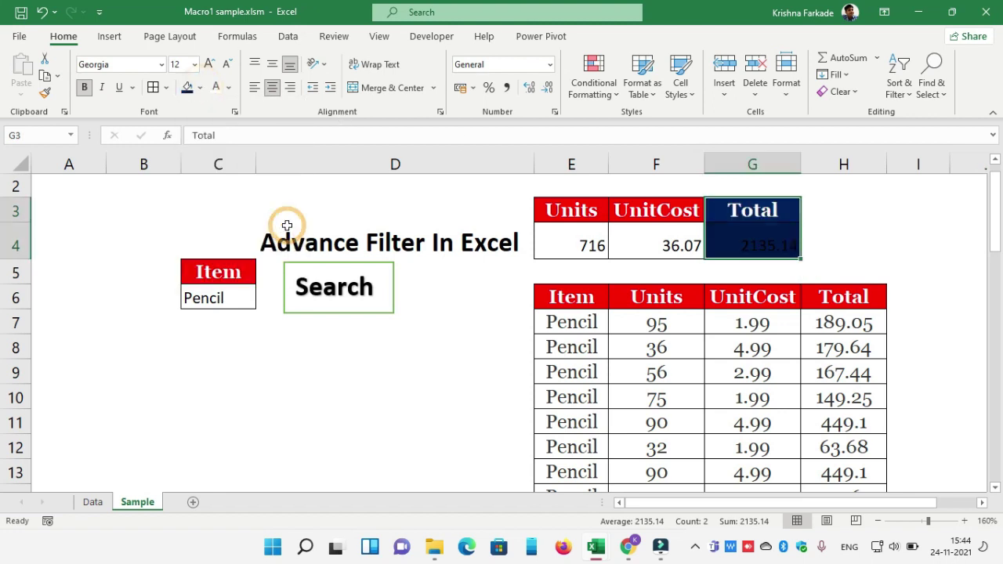
left_click(216, 92)
key("ctrl+b")
key("ctrl+b")
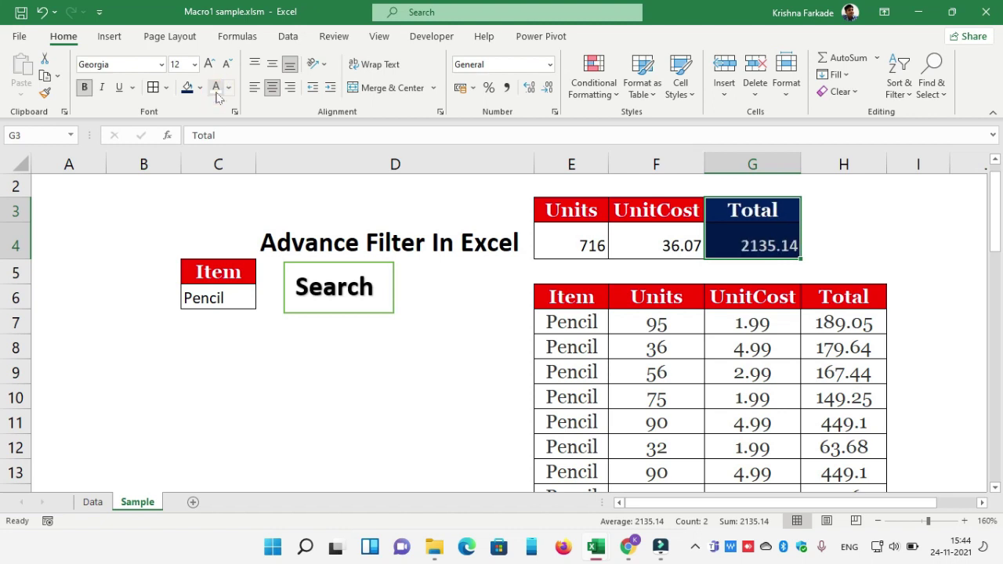
left_click(209, 63)
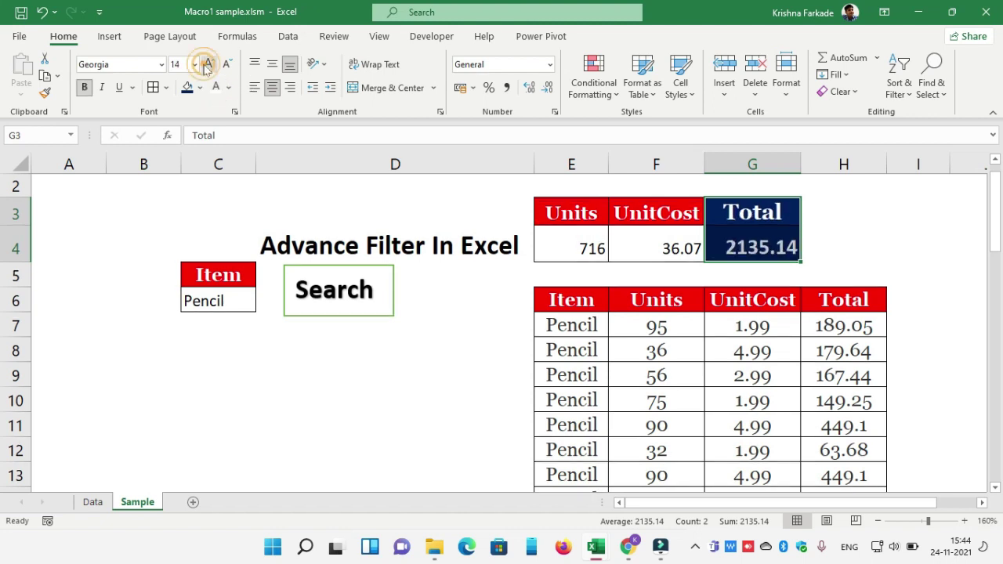
left_click(208, 63)
left_click(272, 63)
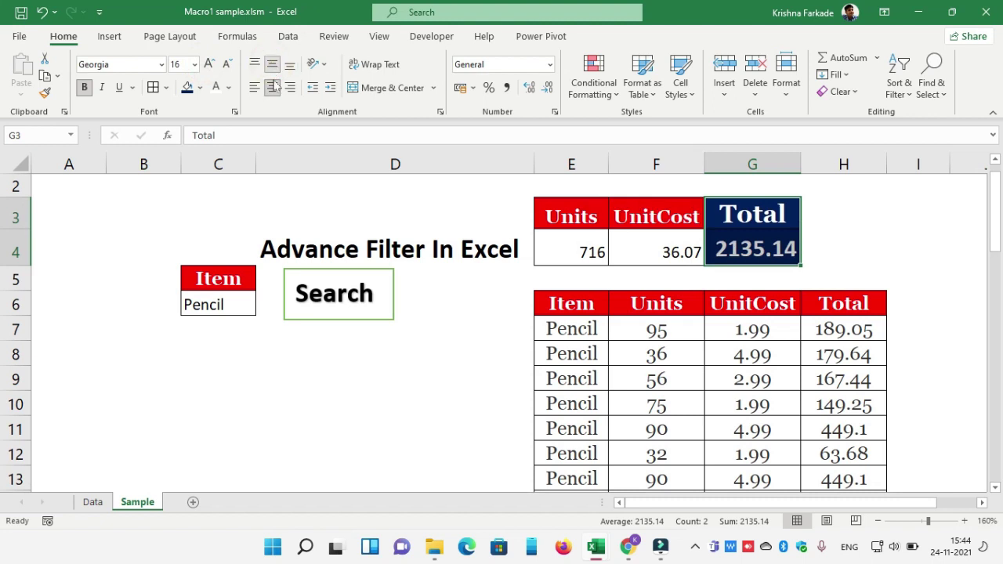
left_click(274, 88)
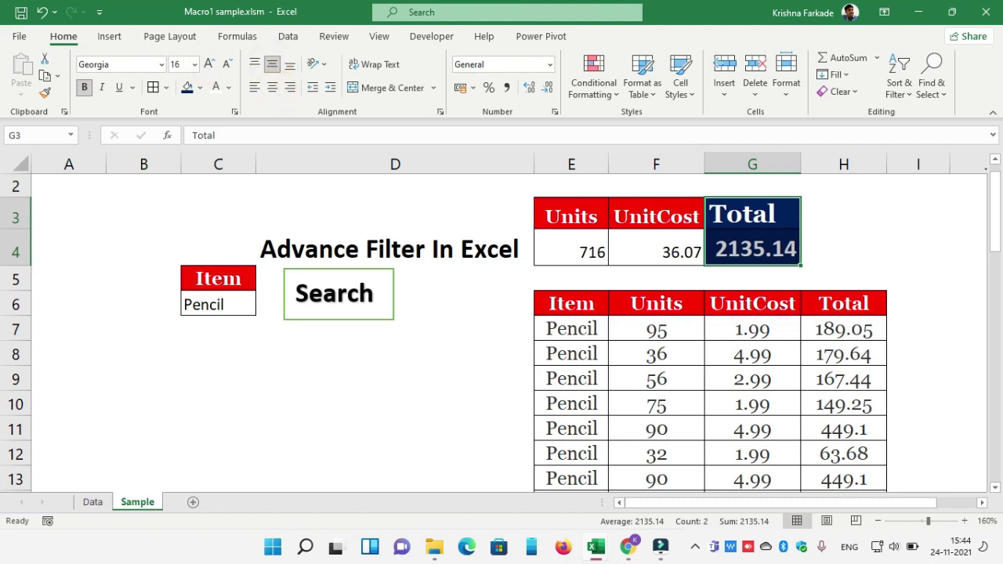
Round the E4:G4 summary totals to whole numbers with Decrease Decimal
left_click(604, 253)
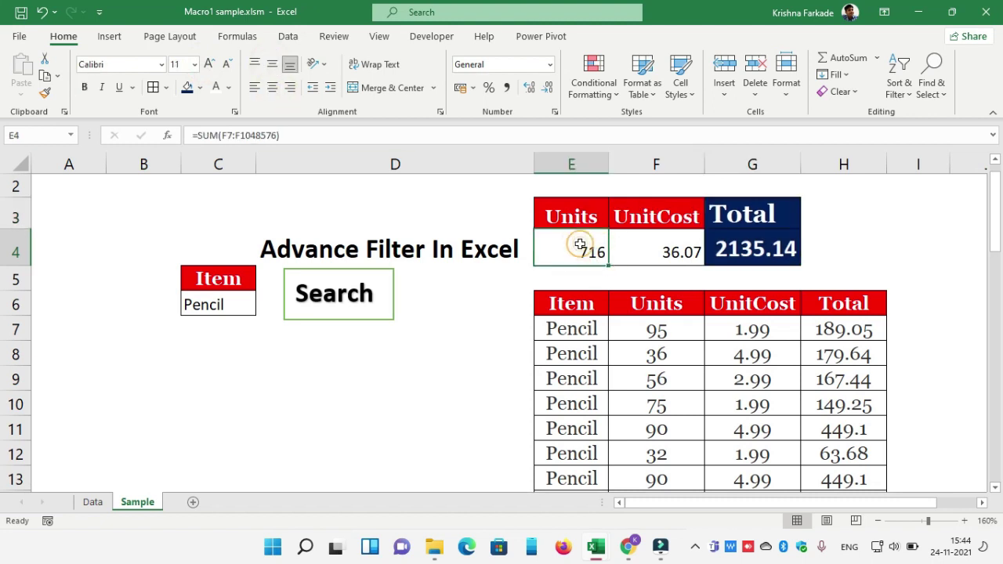
key("shift+Right")
key("shift+Right")
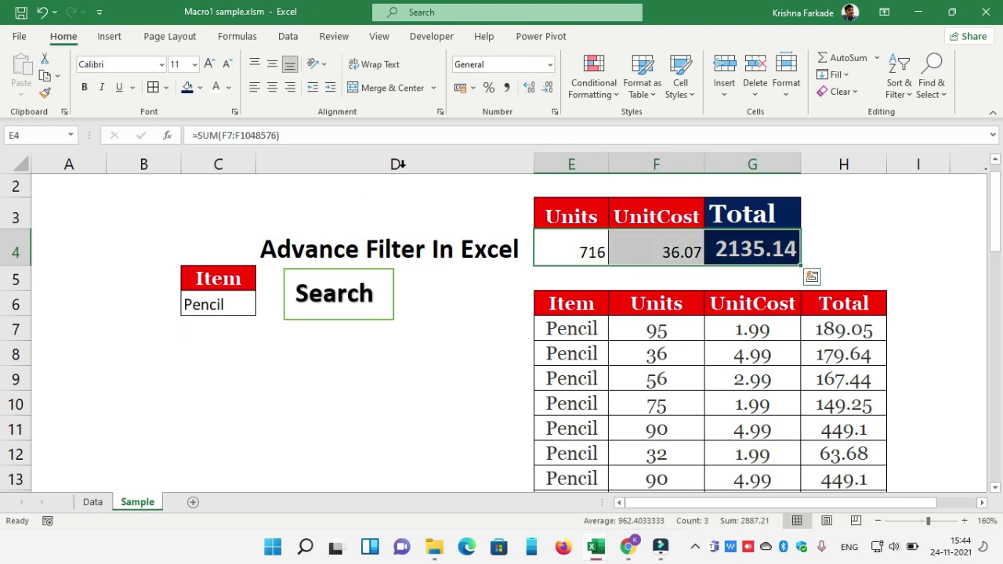
left_click(548, 87)
left_click(548, 87)
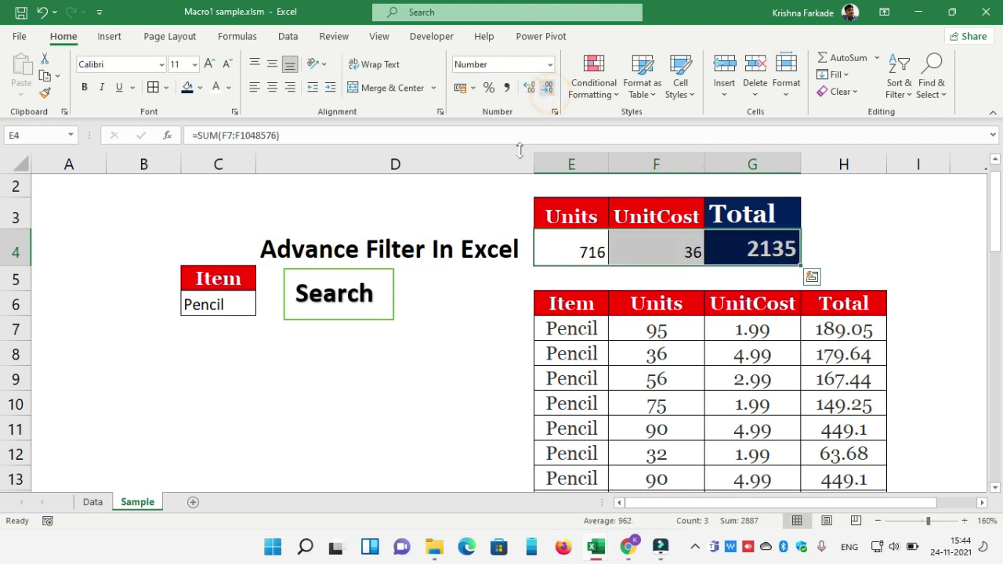
Centre the Total heading and its value 2135 horizontally
left_click(510, 259)
left_click(752, 213)
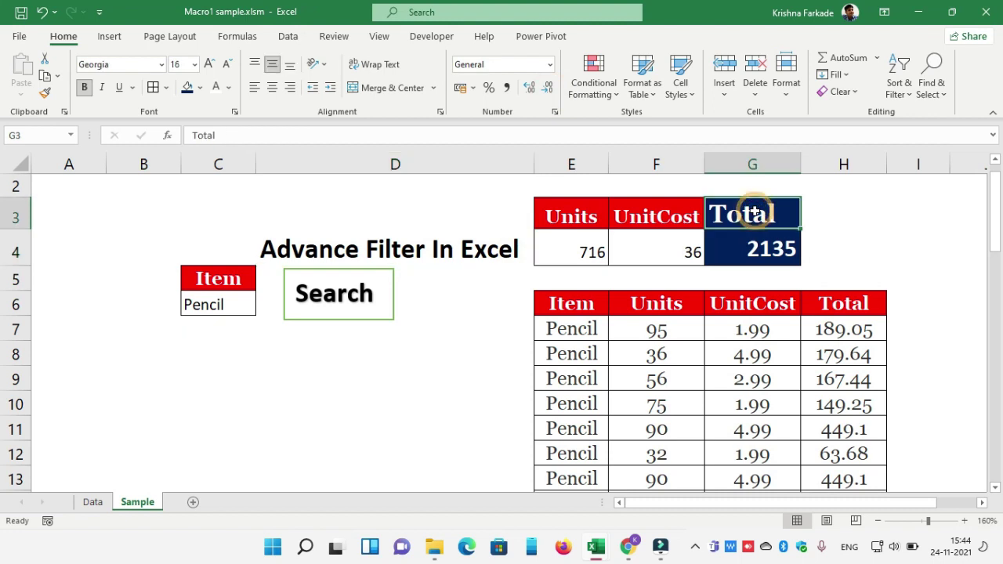
key("shift+Down")
left_click(271, 87)
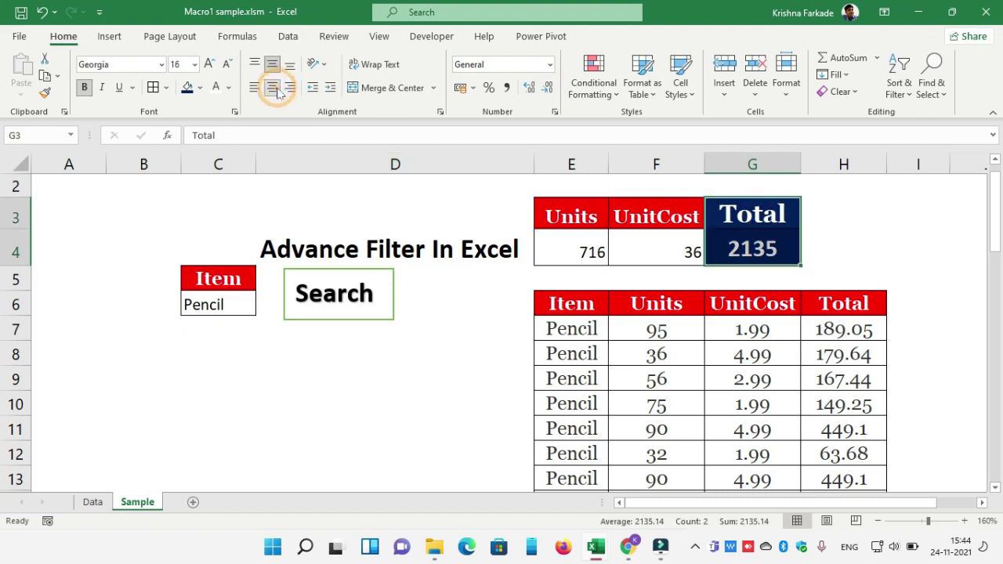
left_click(278, 91)
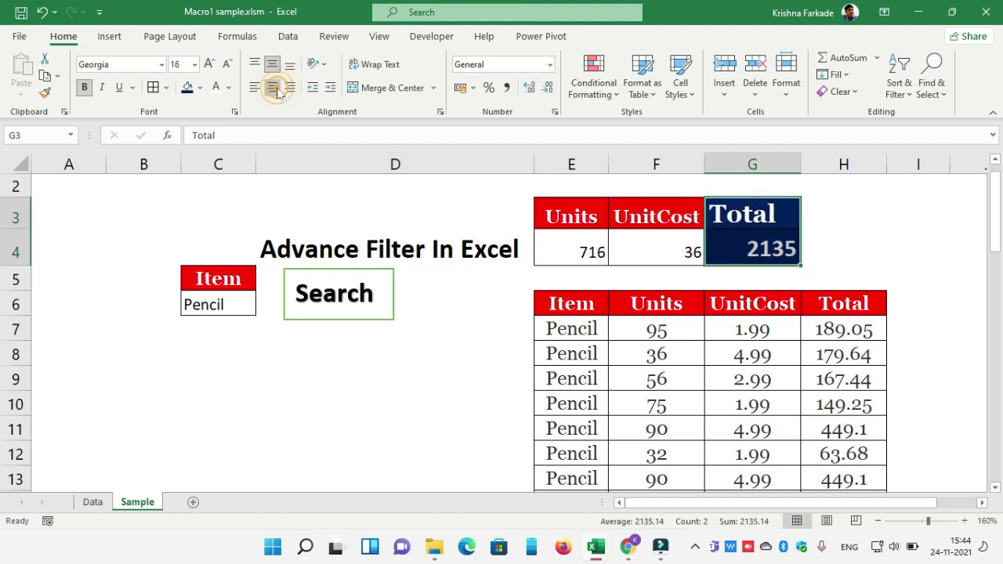
left_click(278, 91)
left_click(611, 282)
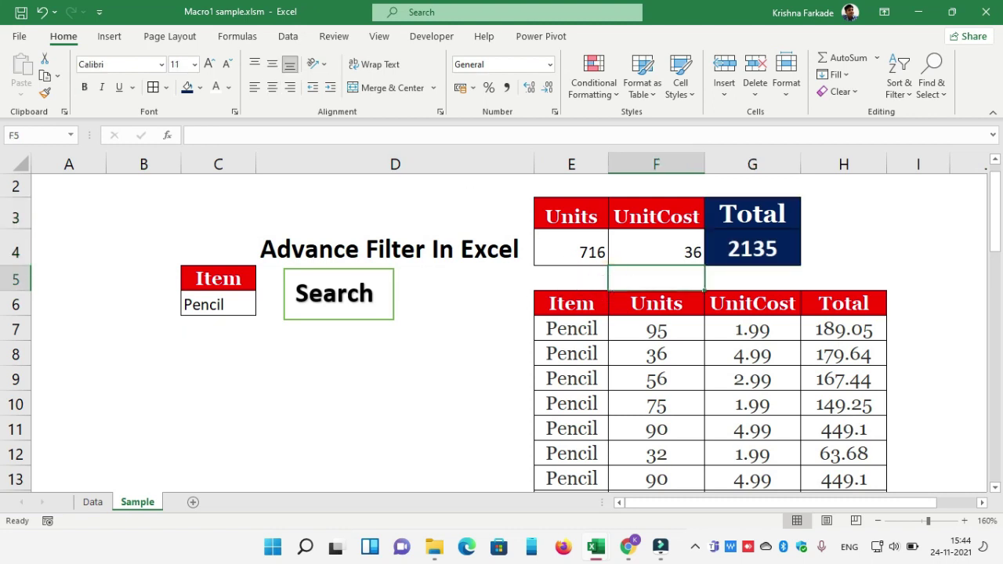
Look up Binder on the Data sheet, then search for Binder from C6 on Sample
left_click(211, 305)
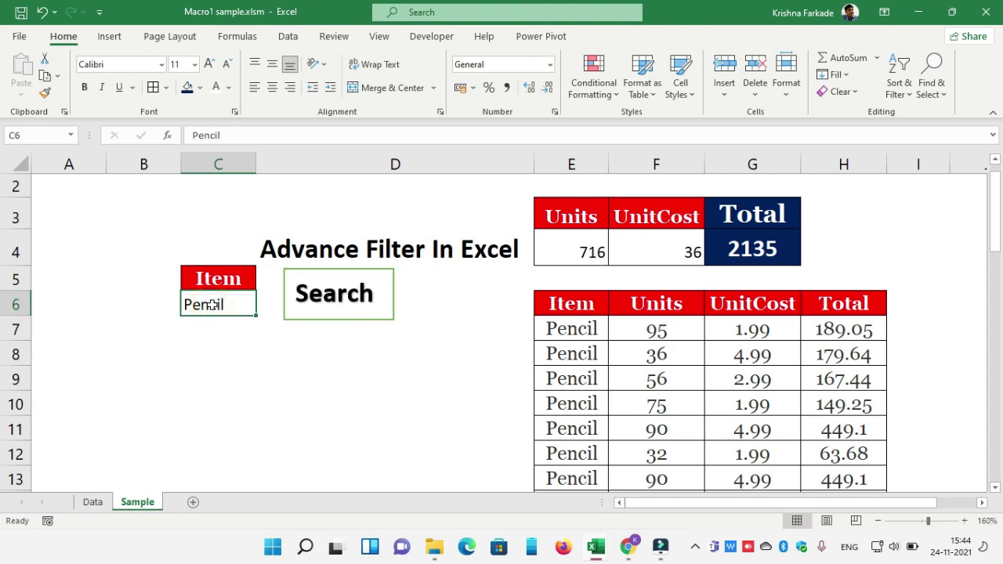
left_click(91, 502)
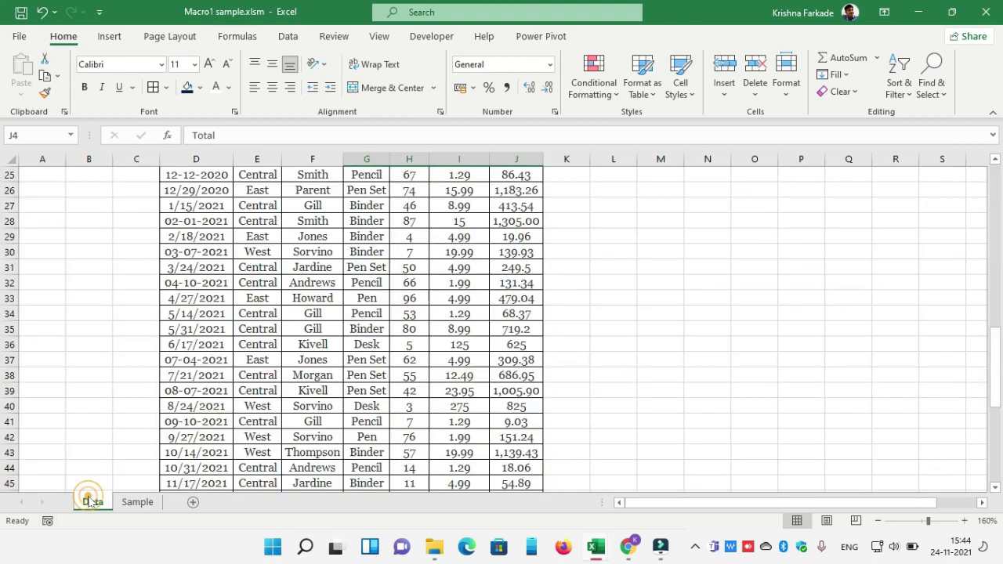
left_click(313, 314)
key("ctrl+Up")
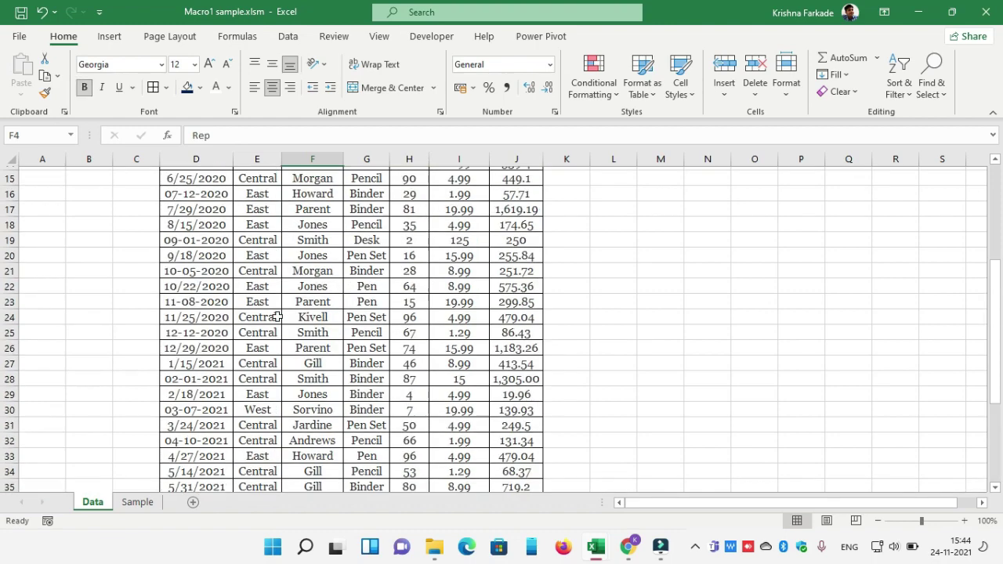
key("Up")
key("Left")
key("Right")
key("Right")
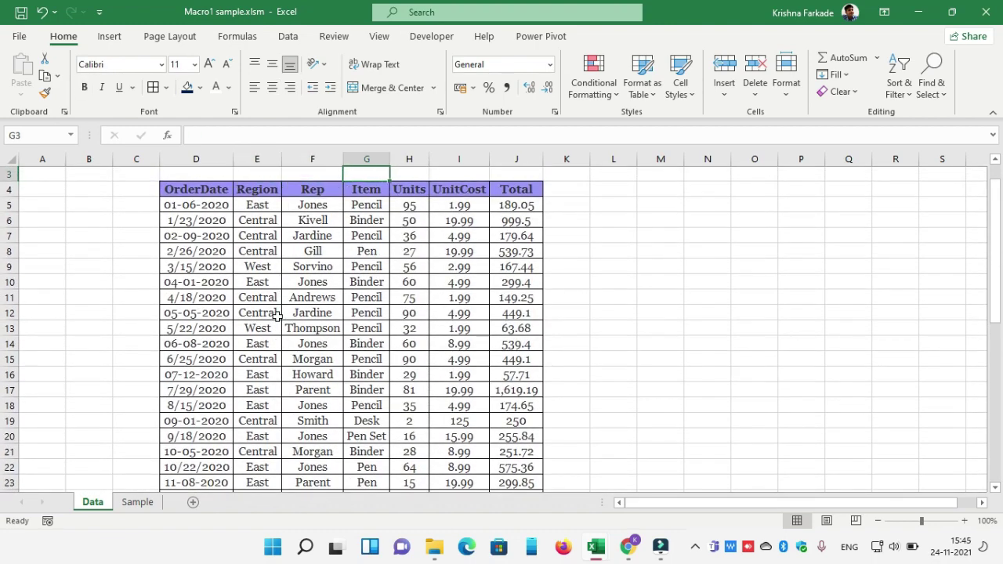
key("Down")
key("Down")
key("Down")
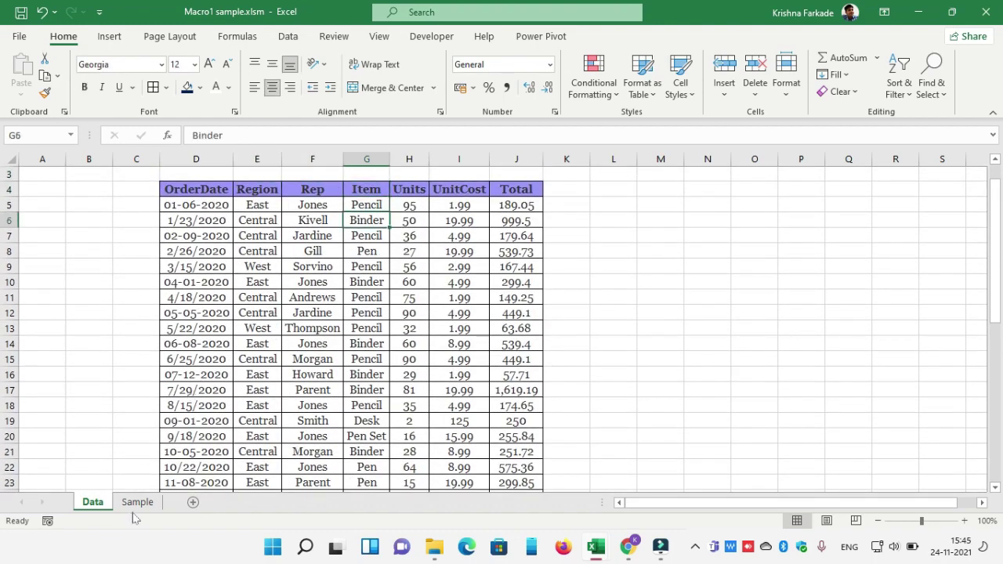
left_click(137, 504)
left_click(224, 304)
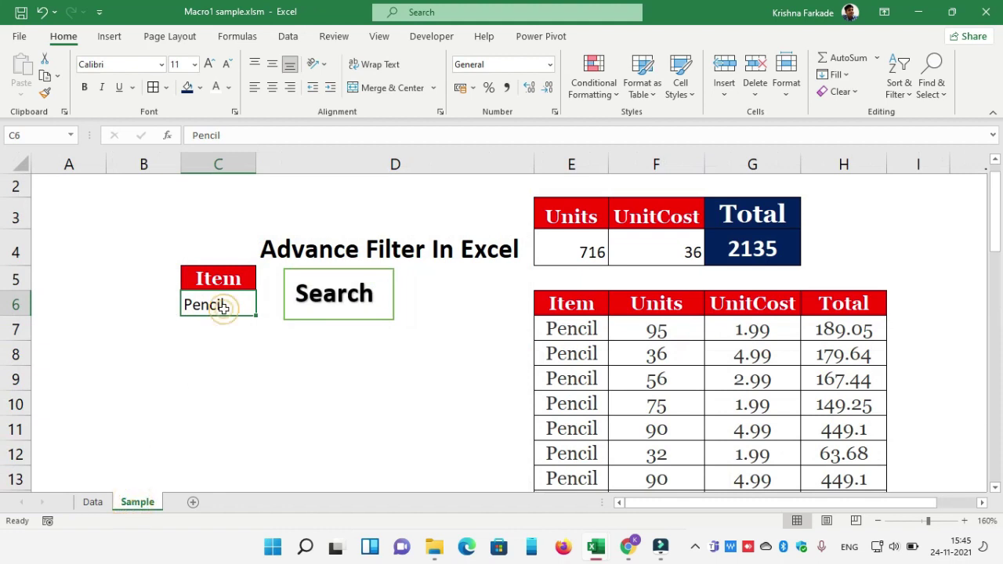
type("Binder")
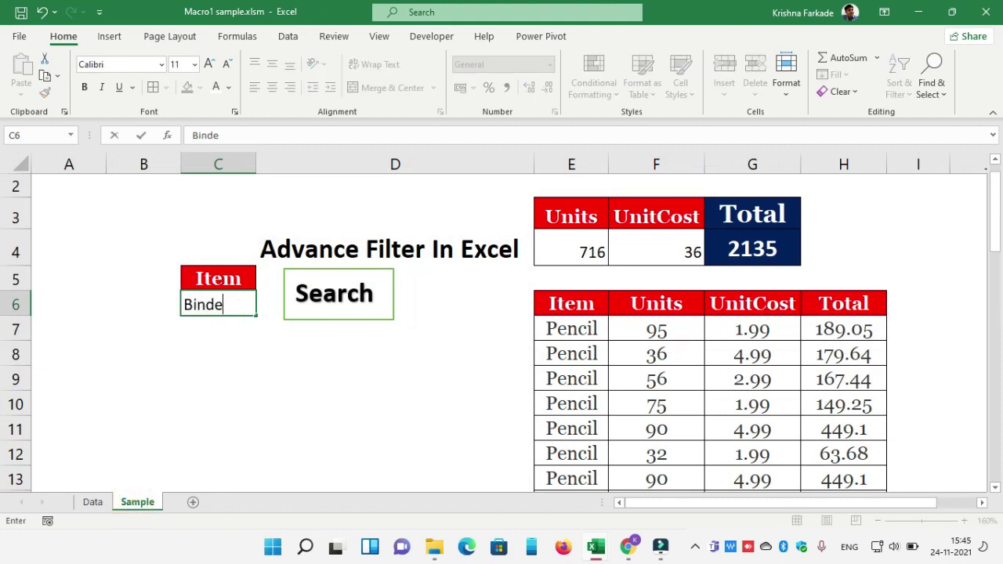
left_click(309, 294)
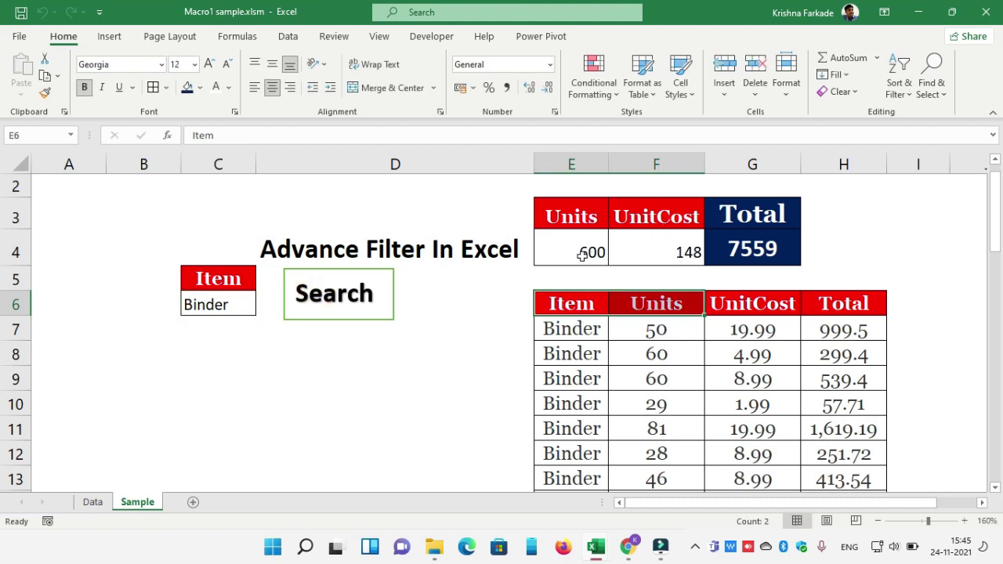
Make the Units and UnitCost totals in E4:F4 centred, middle aligned and bold
left_click_drag(580, 254, 658, 252)
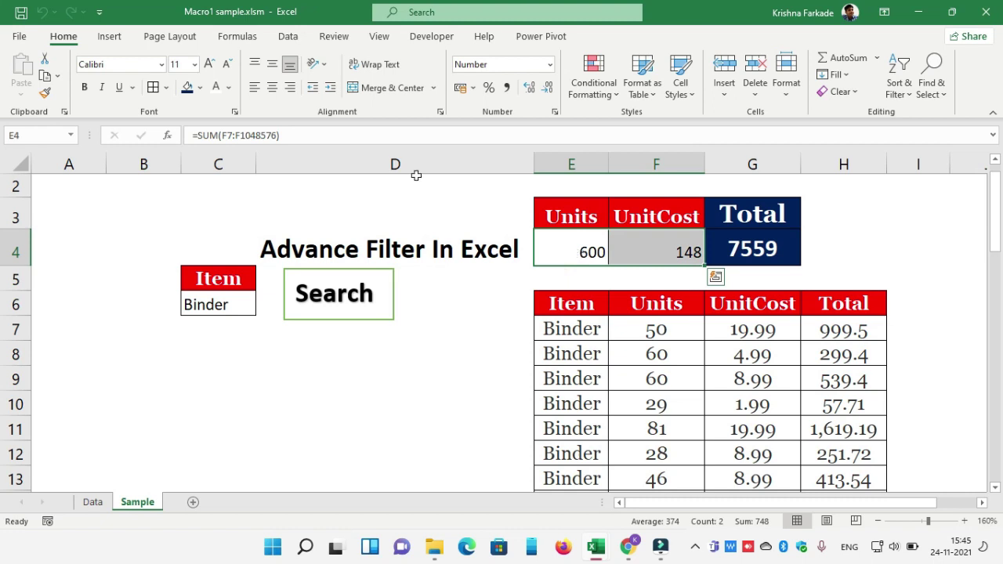
left_click(272, 87)
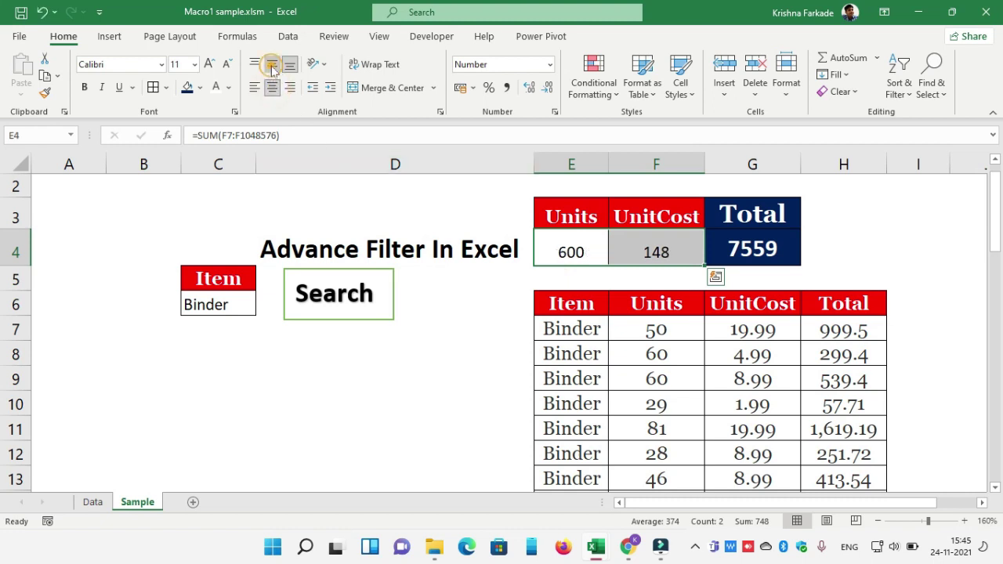
left_click(272, 65)
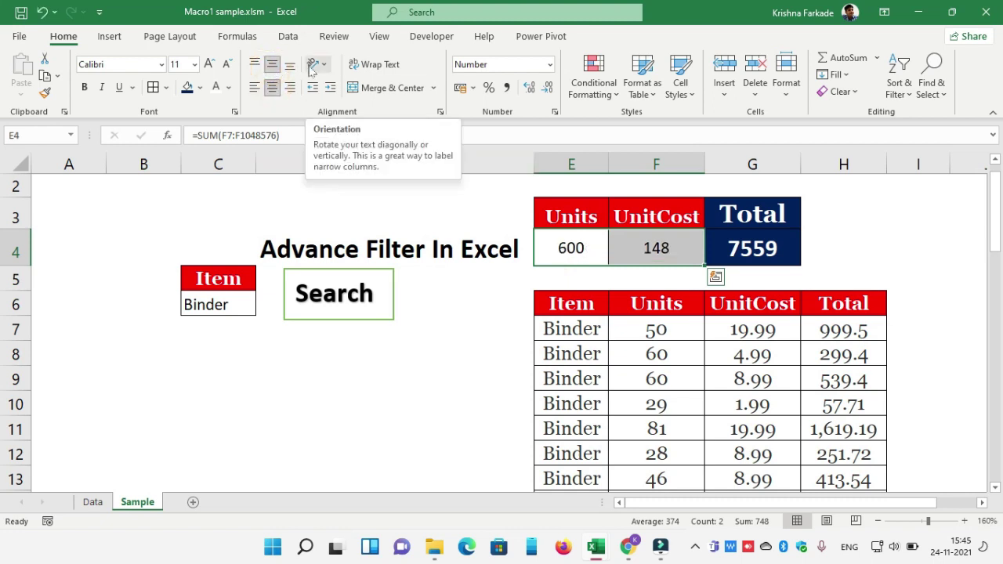
key("ctrl+b")
left_click(523, 278)
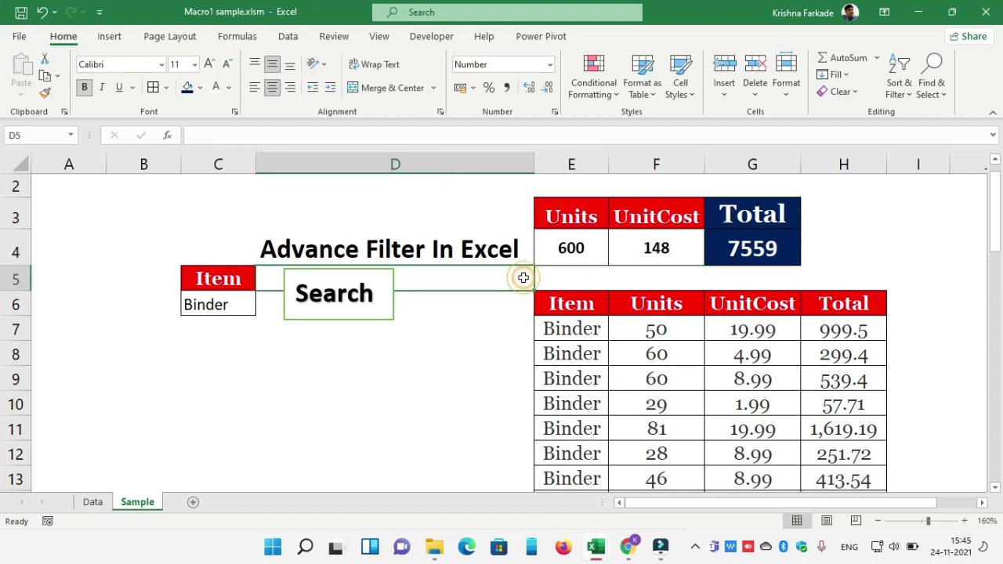
Browse the Rep and Item entries on the Data sheet down to Pen Set
left_click(884, 269)
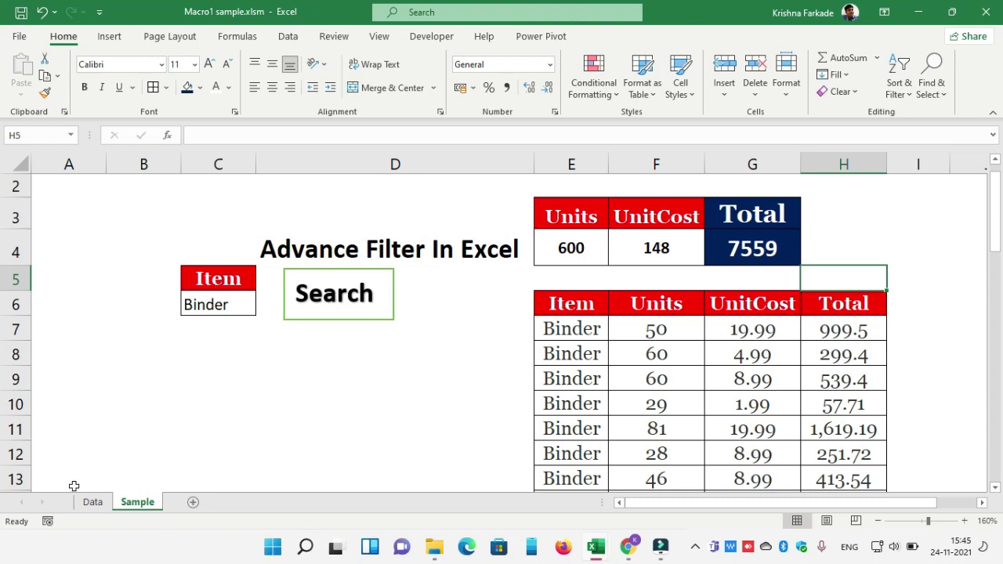
left_click(92, 501)
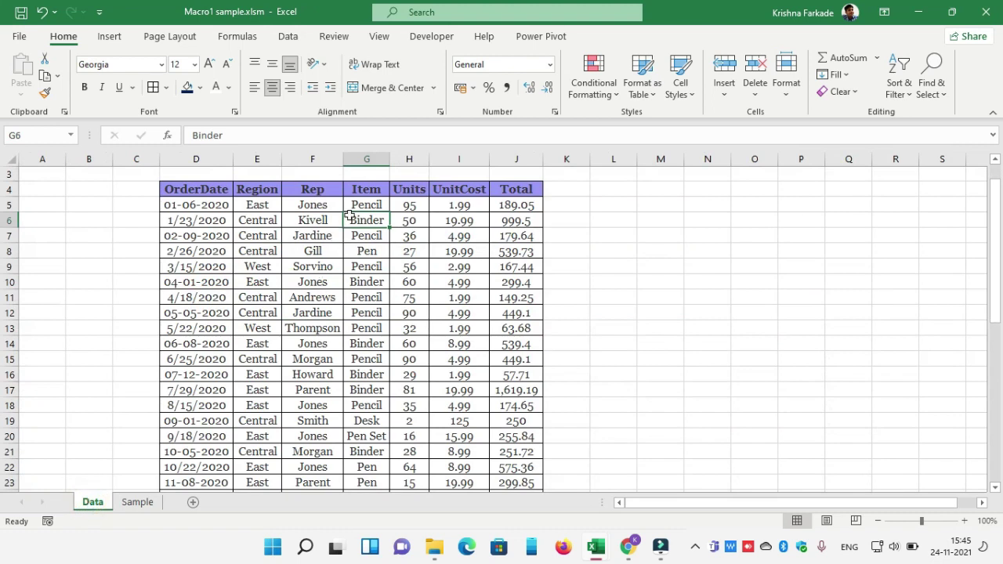
key("Up")
key("Left")
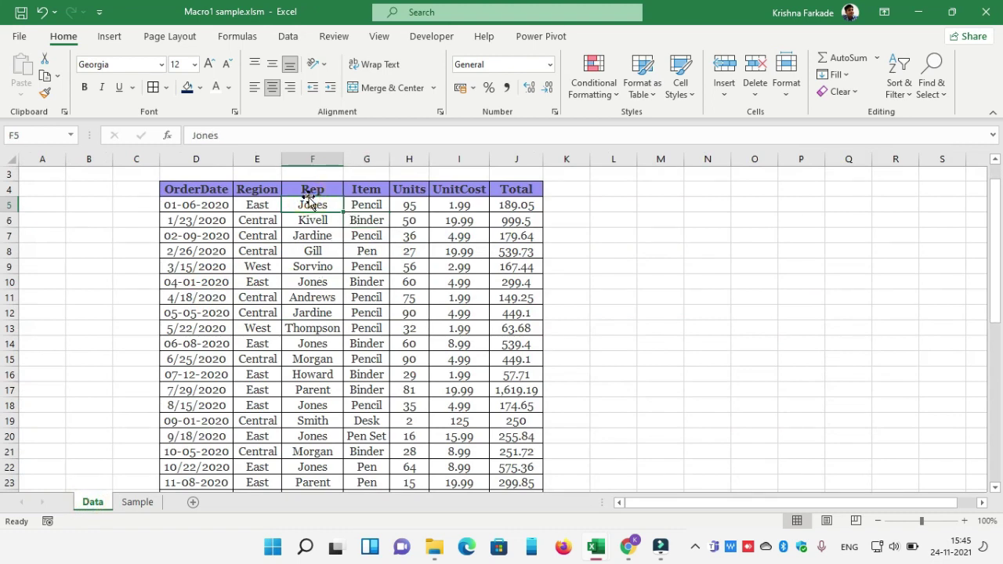
key("Up")
key("Down")
key("Right")
key("Down")
key("Down")
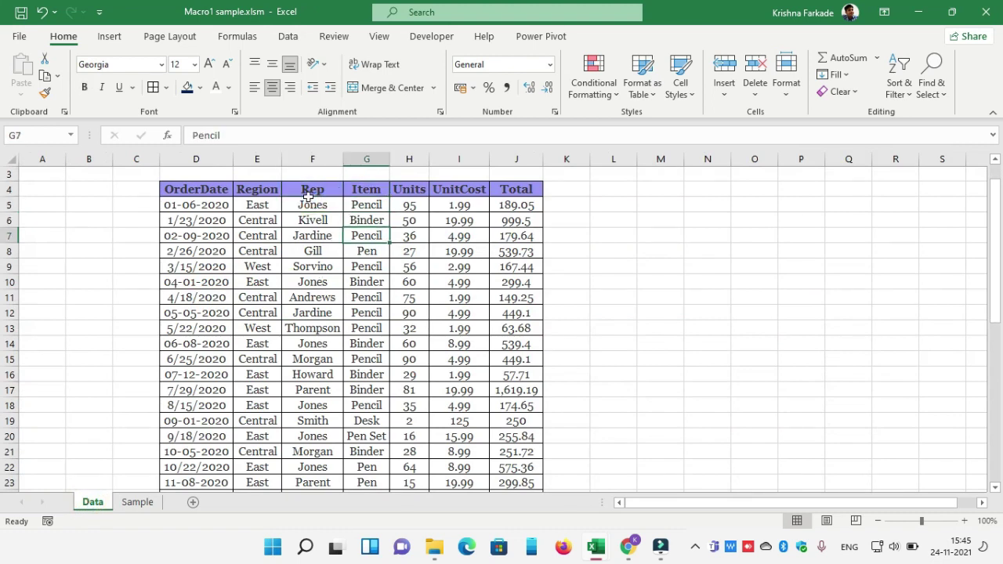
key("Down")
key("Down")
key("Down")
key("Down")
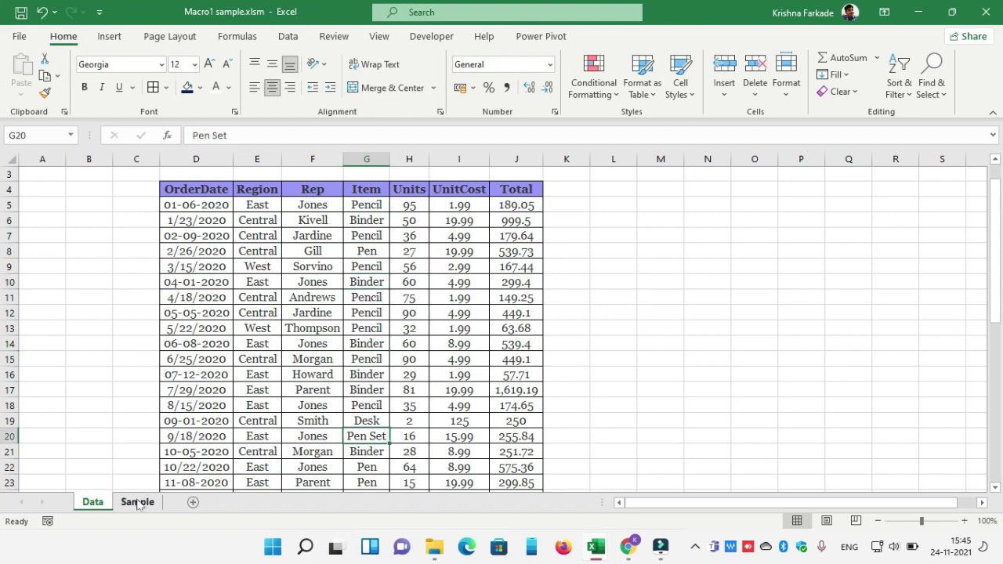
left_click(137, 502)
Search C6 for Pen, then Pencil, then Desk, ending with three Desk rows
left_click(228, 304)
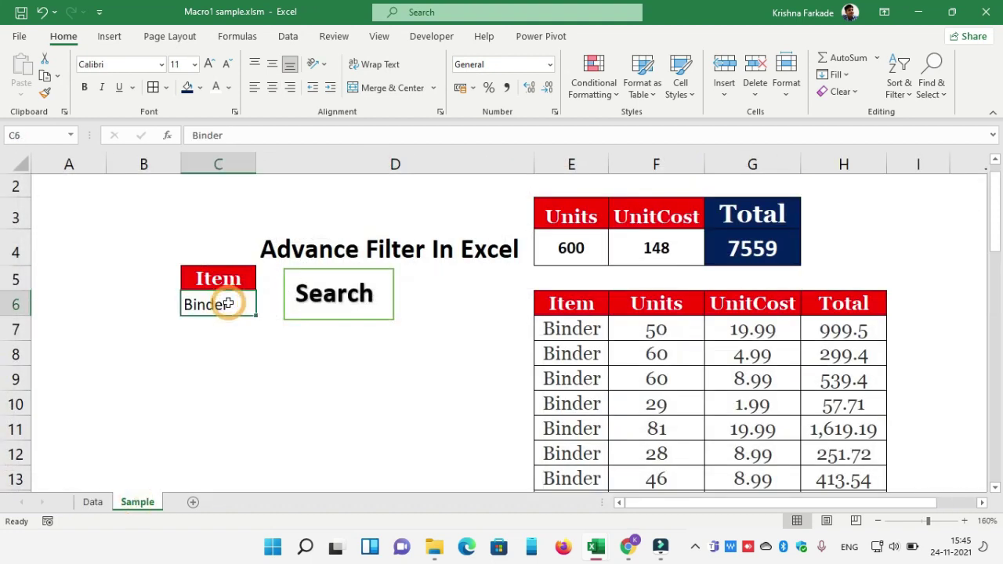
type("Pen")
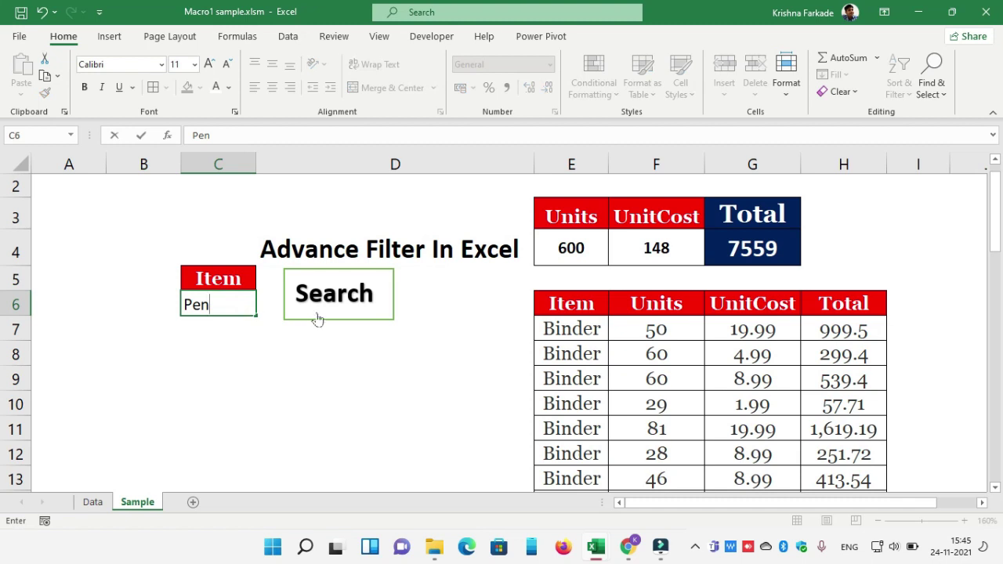
left_click(317, 306)
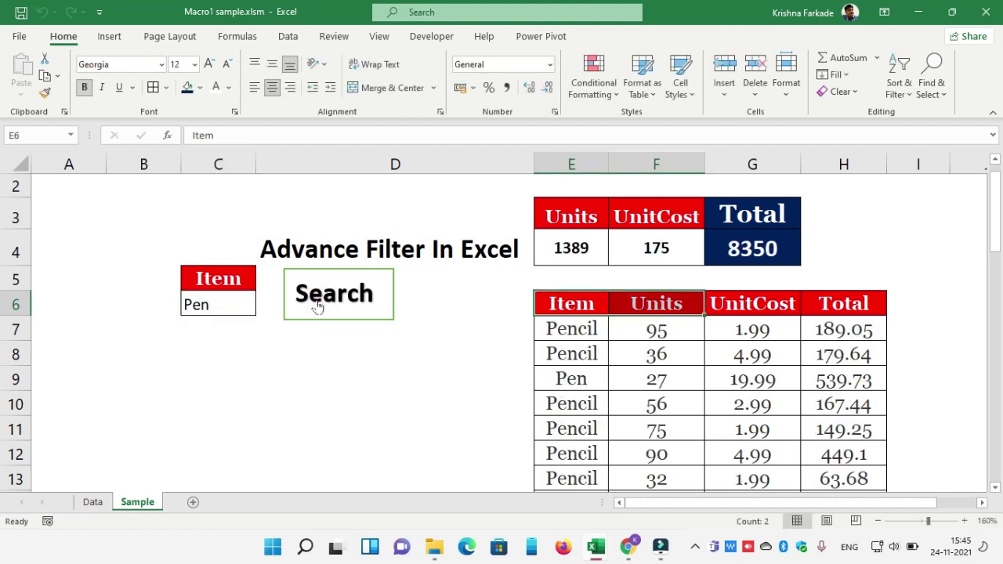
double_click(223, 308)
type("il")
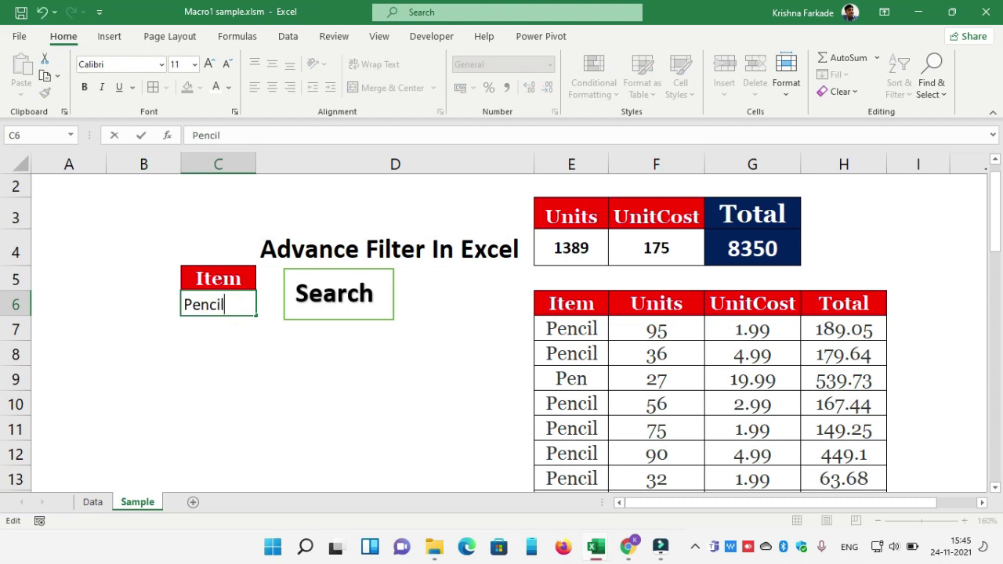
left_click(346, 307)
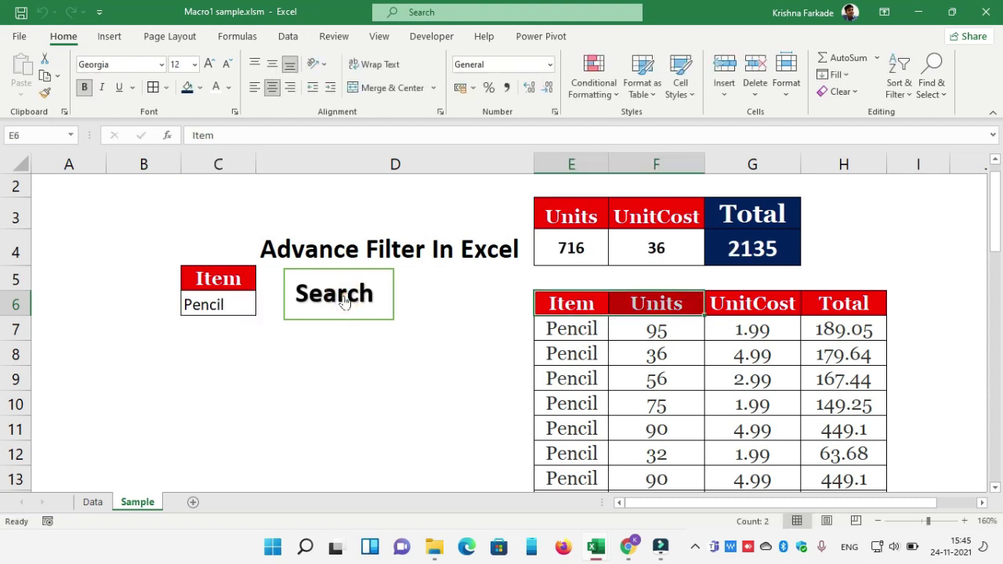
left_click(224, 308)
type("Desk")
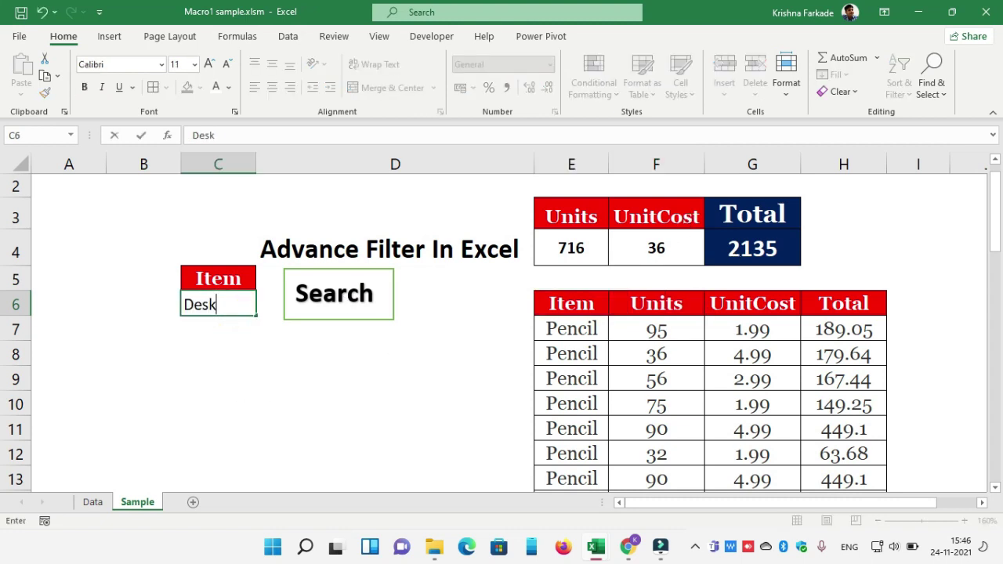
left_click(325, 304)
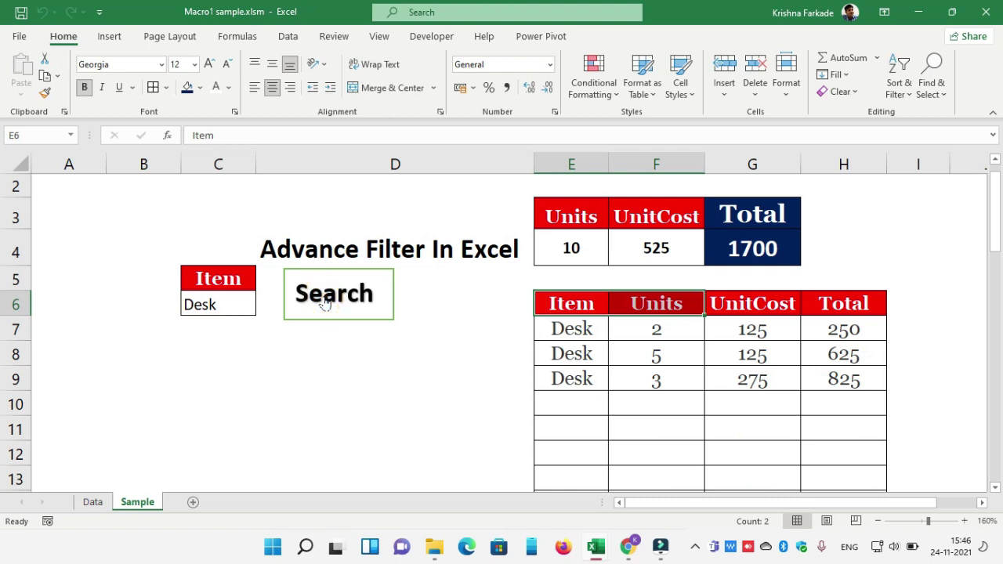
left_click(428, 357)
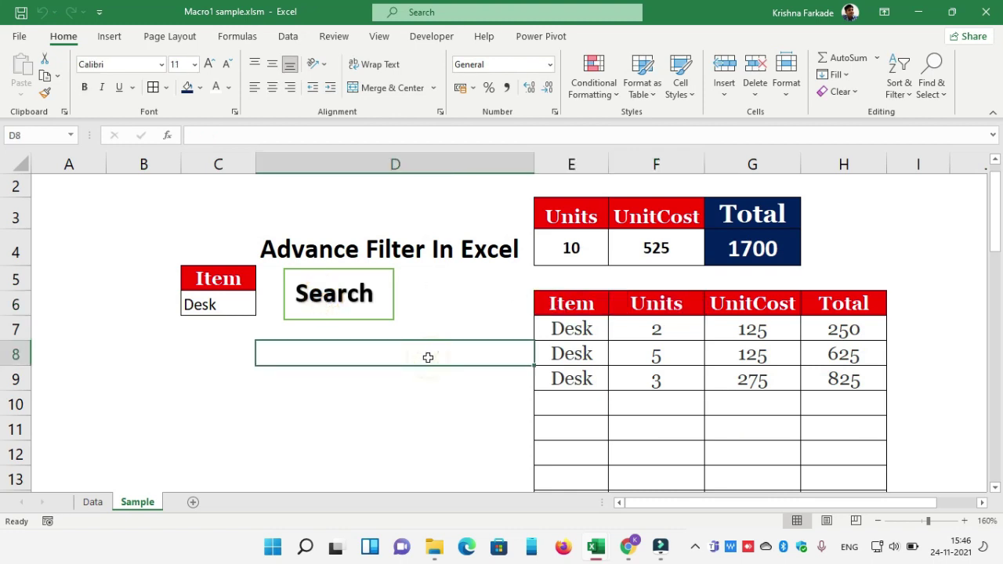